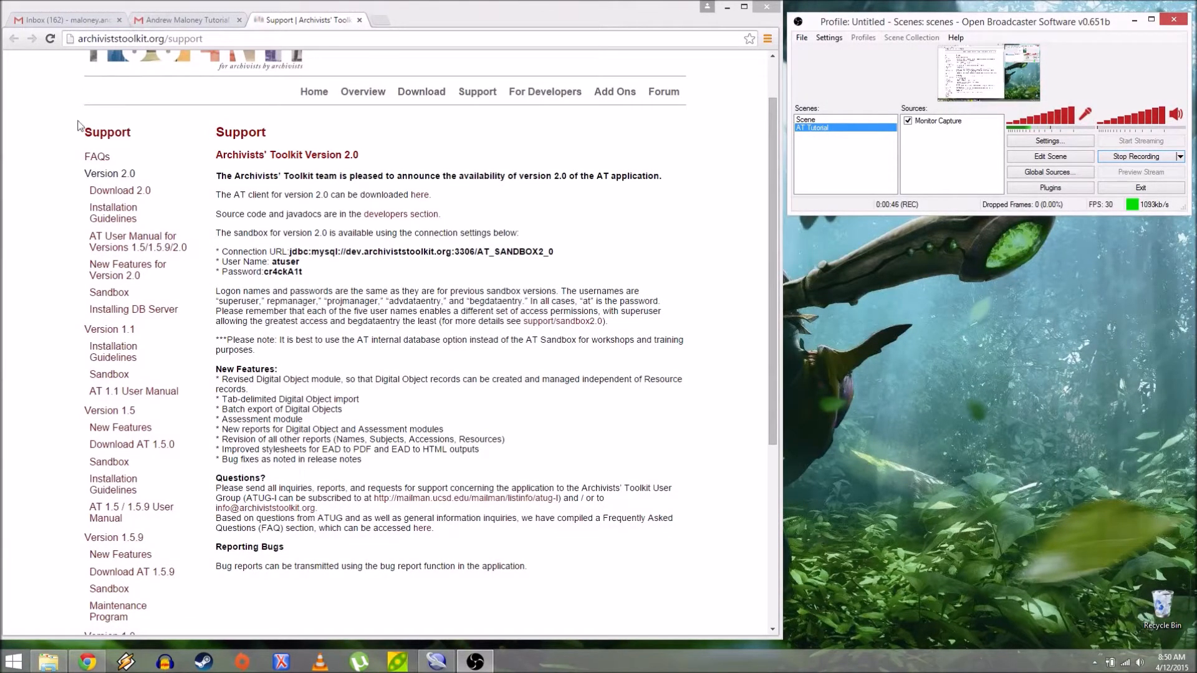
Open the Version 2.0 support page in a separate tab and look over its contents
{"action": "middle_click", "coordinate": [110, 180]}
{"action": "left_click", "coordinate": [417, 21]}
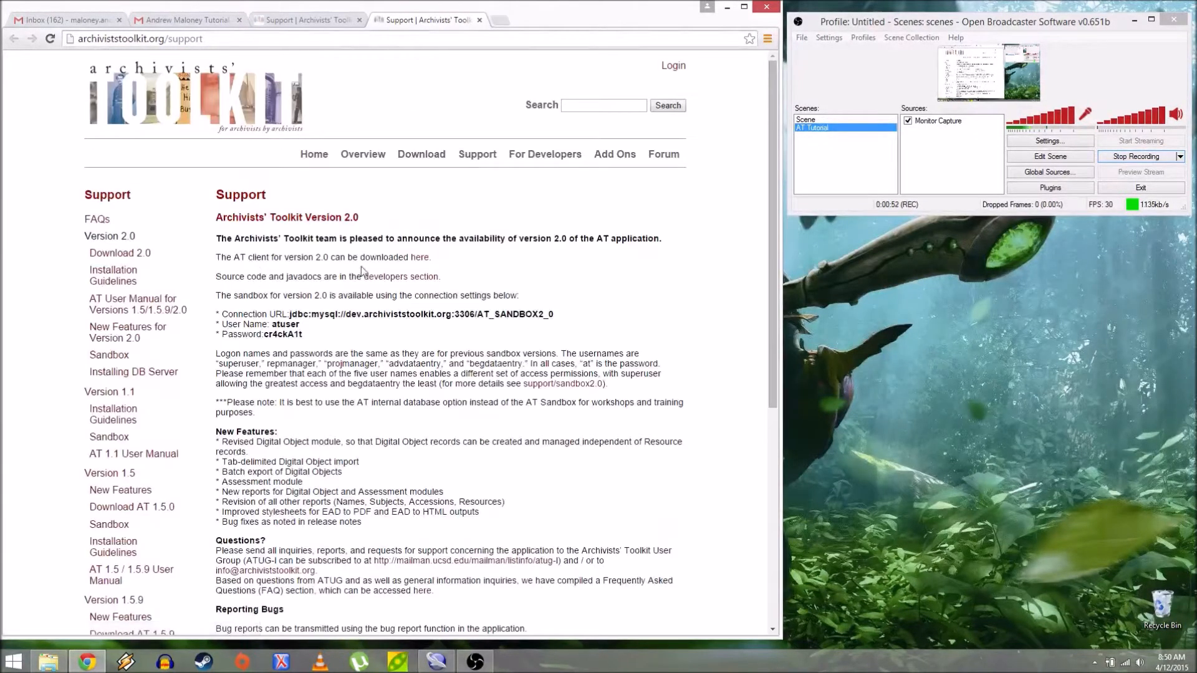
{"action": "scroll", "coordinate": [399, 281], "scroll_direction": "down", "scroll_amount": 6}
{"action": "scroll", "coordinate": [366, 300], "scroll_direction": "up", "scroll_amount": 6}
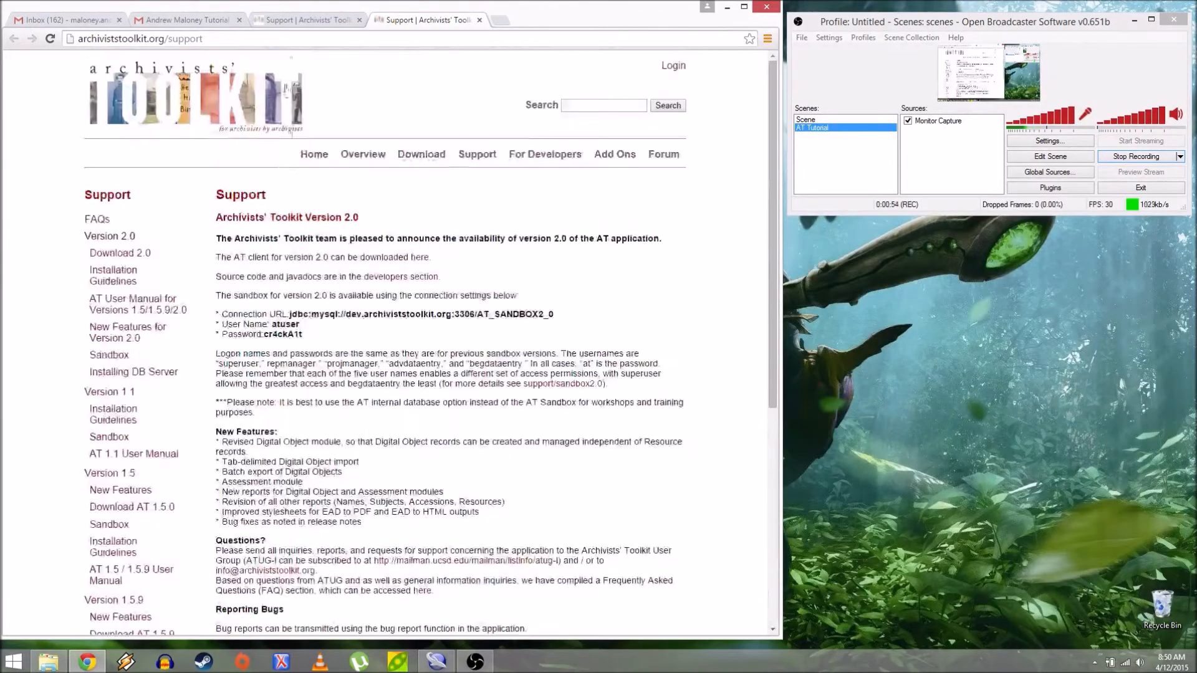
Open the version 2.0 client download page from the support page, examine the available installers and close it
{"action": "left_click", "coordinate": [303, 20]}
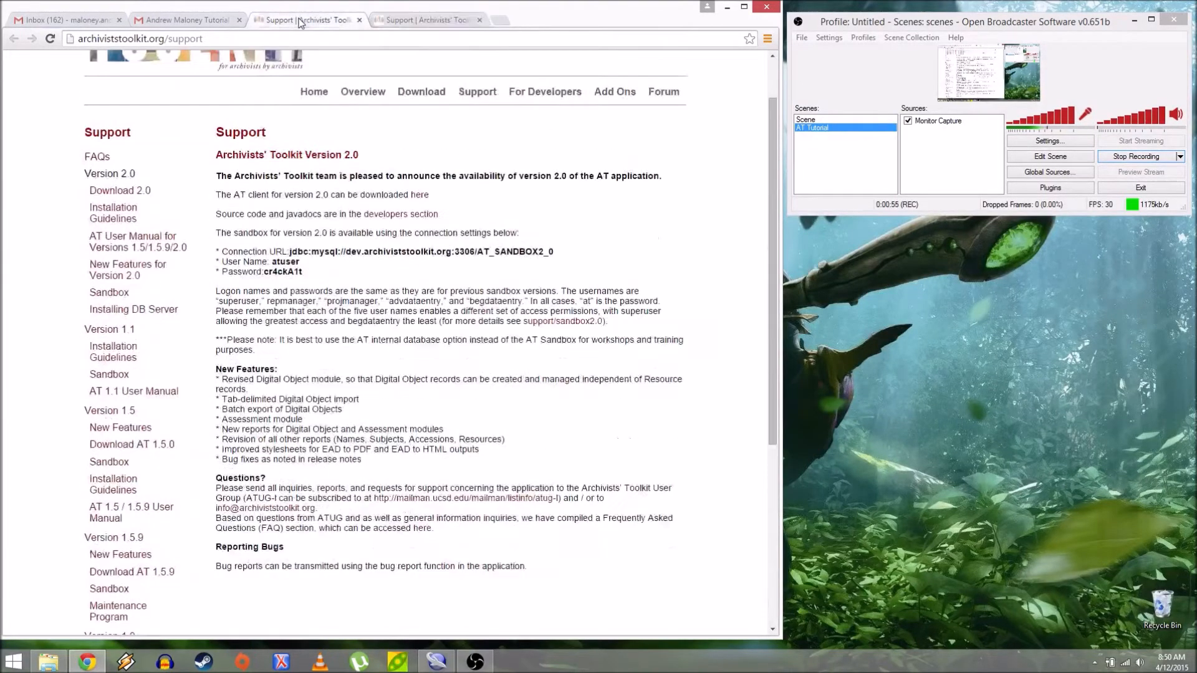
{"action": "middle_click", "coordinate": [421, 195]}
{"action": "left_click", "coordinate": [548, 23]}
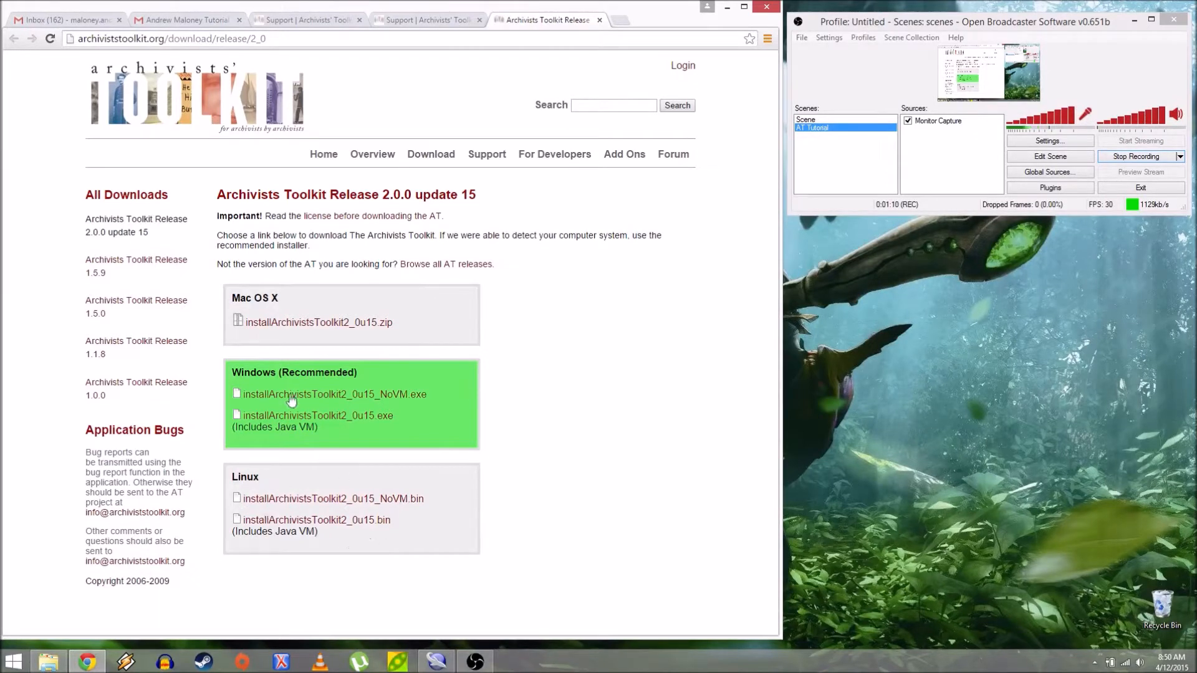
{"action": "left_click", "coordinate": [598, 20]}
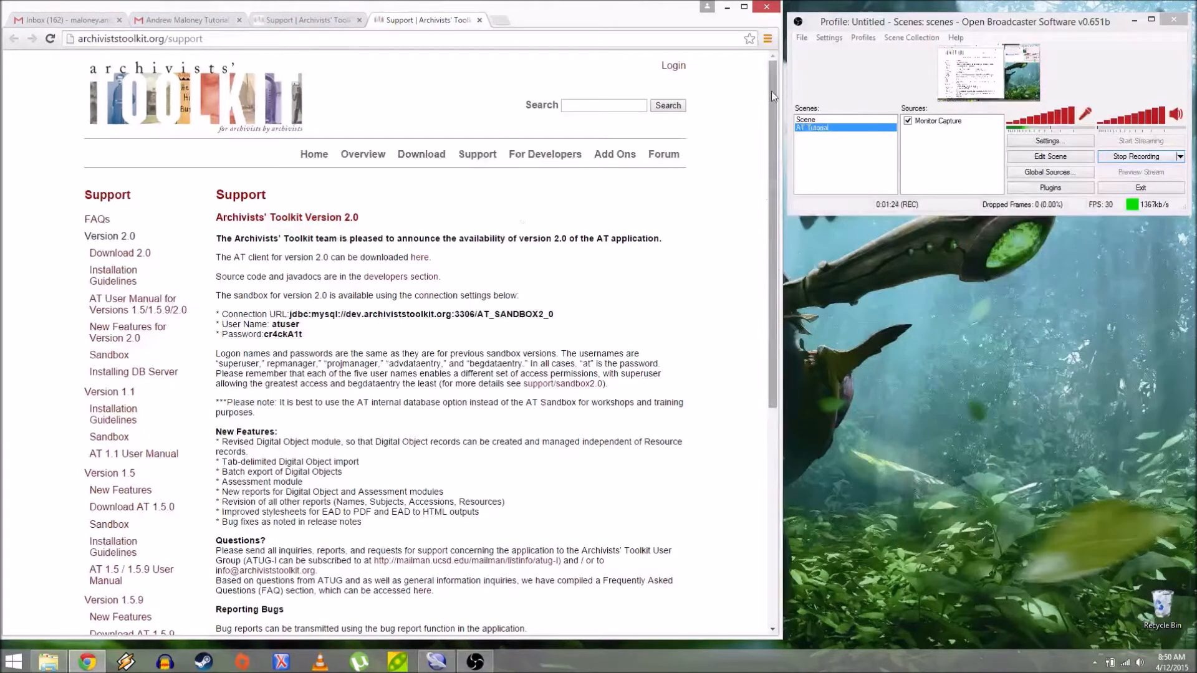
Highlight the sandbox connection URL, user name and password lines on the Version 2.0 support page
{"action": "mouse_move", "coordinate": [768, 80]}
{"action": "left_mouse_down"}
{"action": "mouse_move", "coordinate": [773, 118]}
{"action": "mouse_move", "coordinate": [773, 92]}
{"action": "left_mouse_up"}
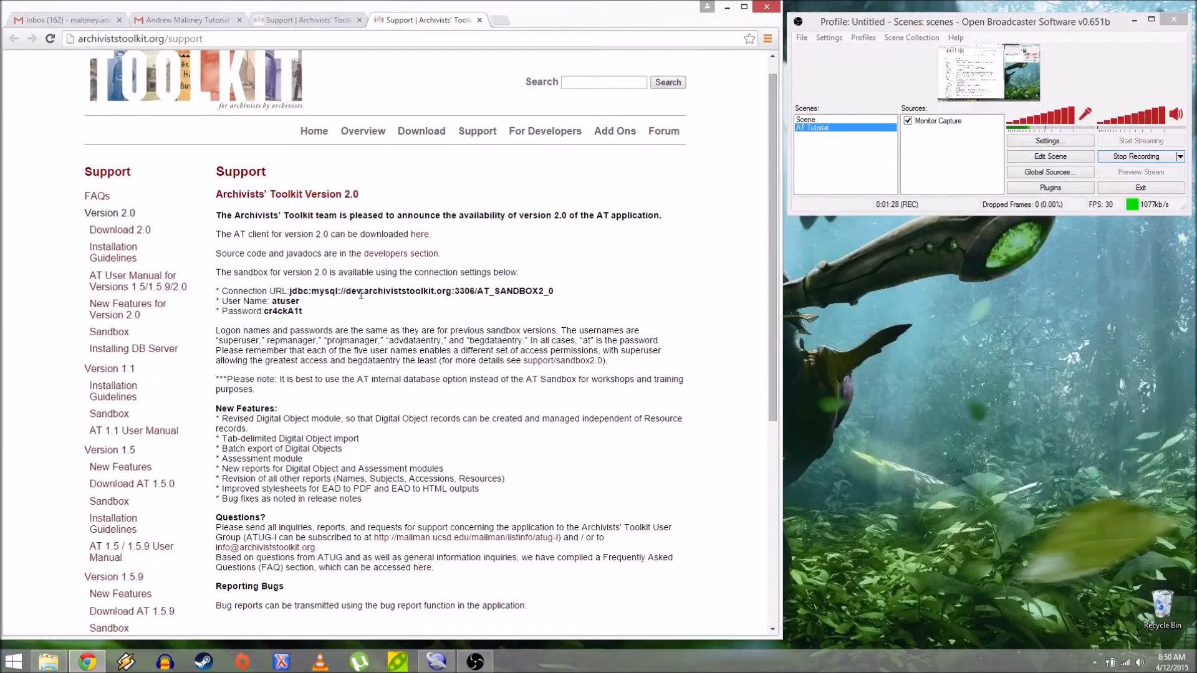
{"action": "triple_click", "coordinate": [262, 291]}
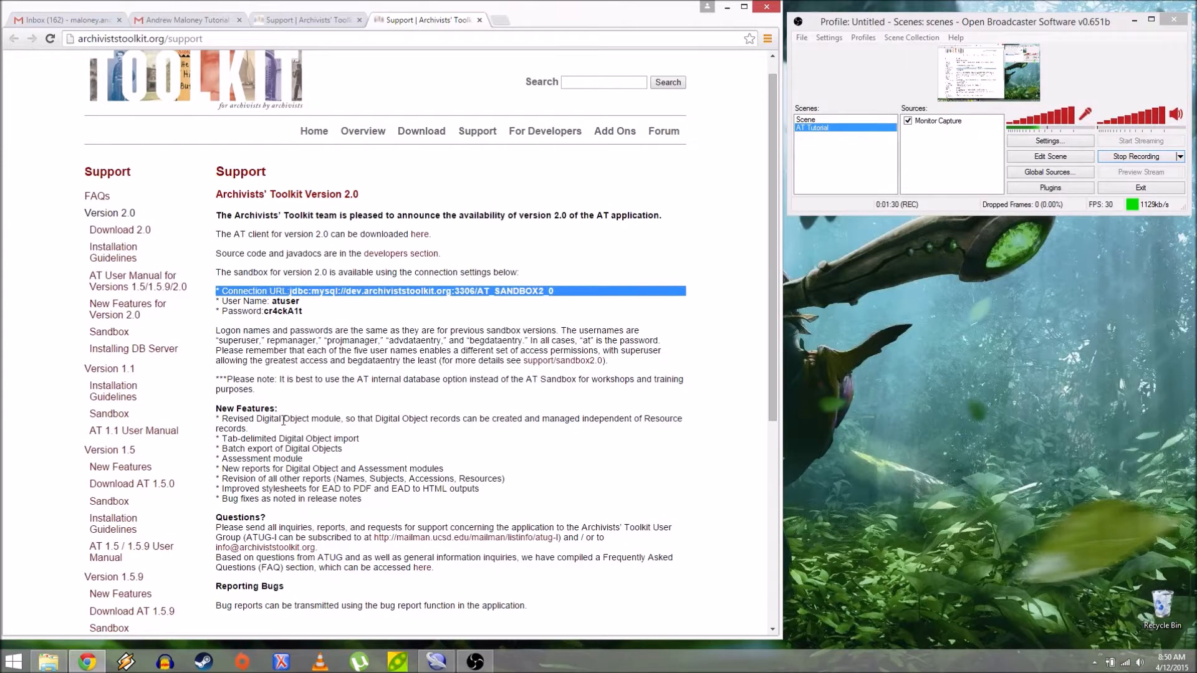
{"action": "triple_click", "coordinate": [238, 301]}
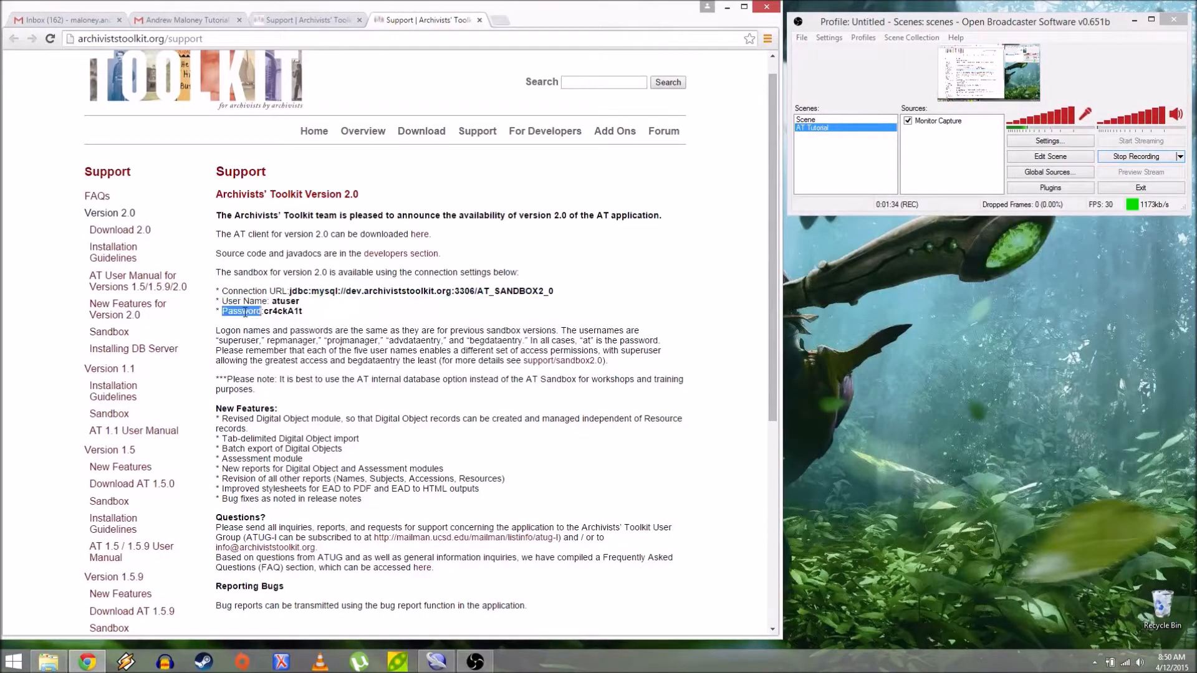
{"action": "triple_click", "coordinate": [244, 312]}
{"action": "left_click", "coordinate": [665, 258]}
Highlight the sandbox logon user names, the superuser name, the shared logon password and the connection URL line
{"action": "left_click_drag", "start_coordinate": [217, 341], "coordinate": [528, 340]}
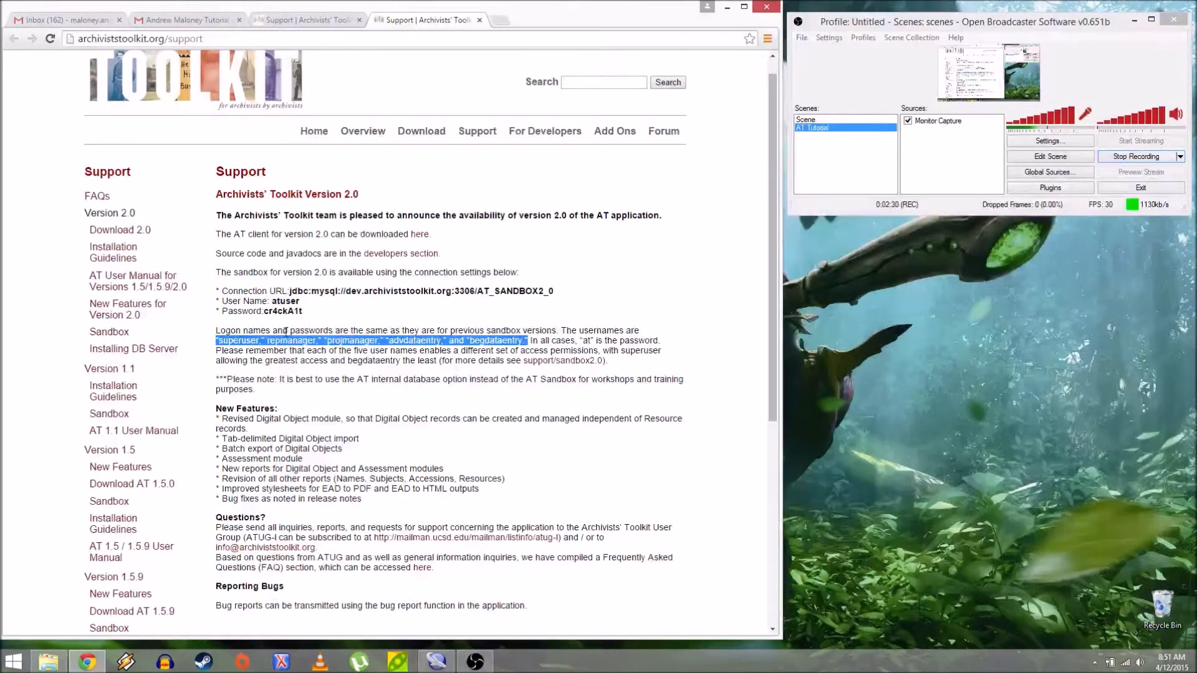
{"action": "triple_click", "coordinate": [241, 340]}
{"action": "left_click", "coordinate": [244, 341]}
{"action": "double_click", "coordinate": [243, 341]}
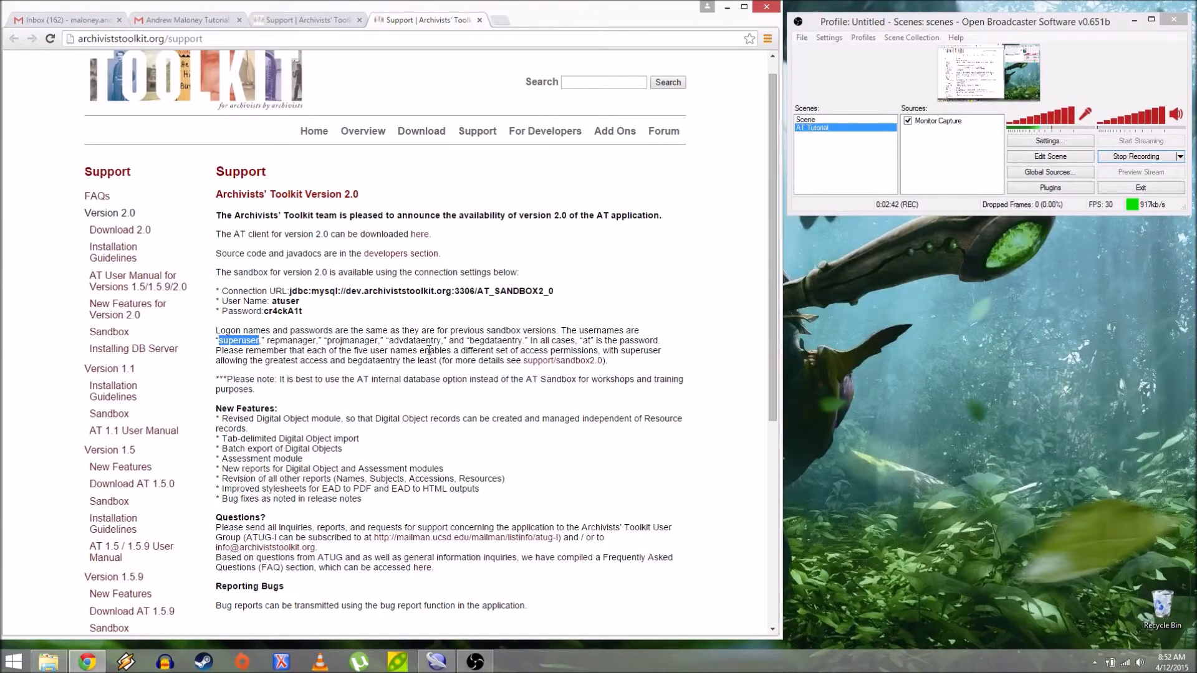
{"action": "double_click", "coordinate": [585, 341]}
{"action": "triple_click", "coordinate": [278, 290]}
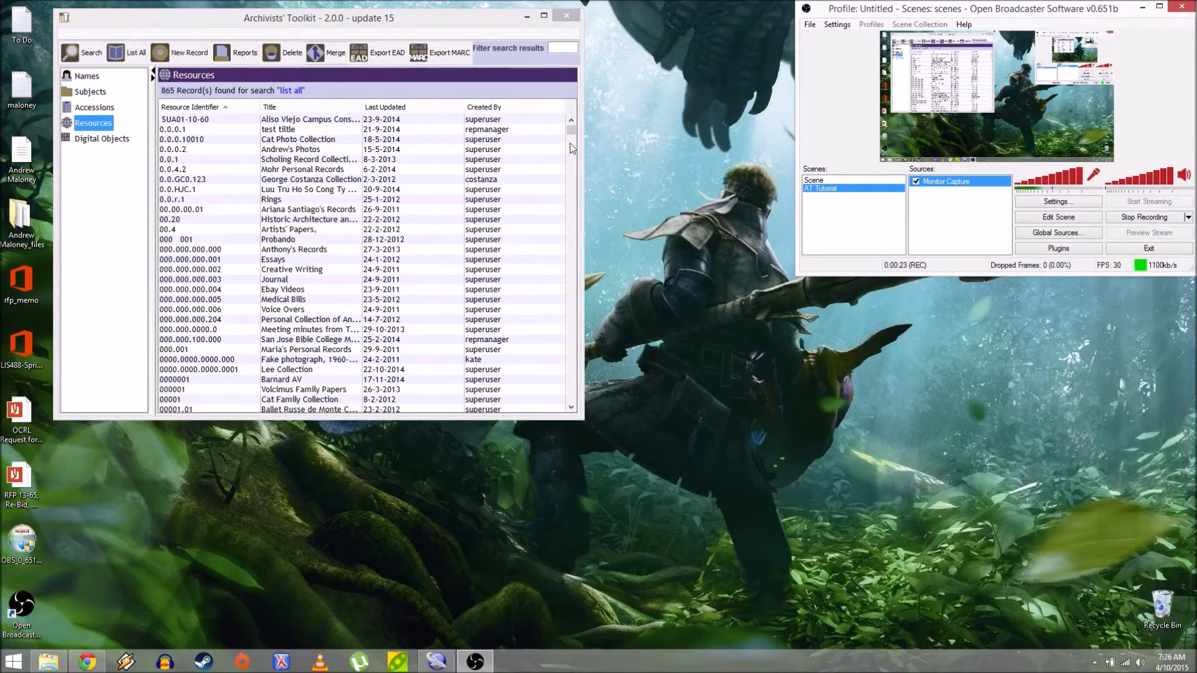
Browse the full list of resource records in Archivists' Toolkit and return to its beginning
{"action": "left_click_drag", "start_coordinate": [571, 129], "coordinate": [566, 91]}
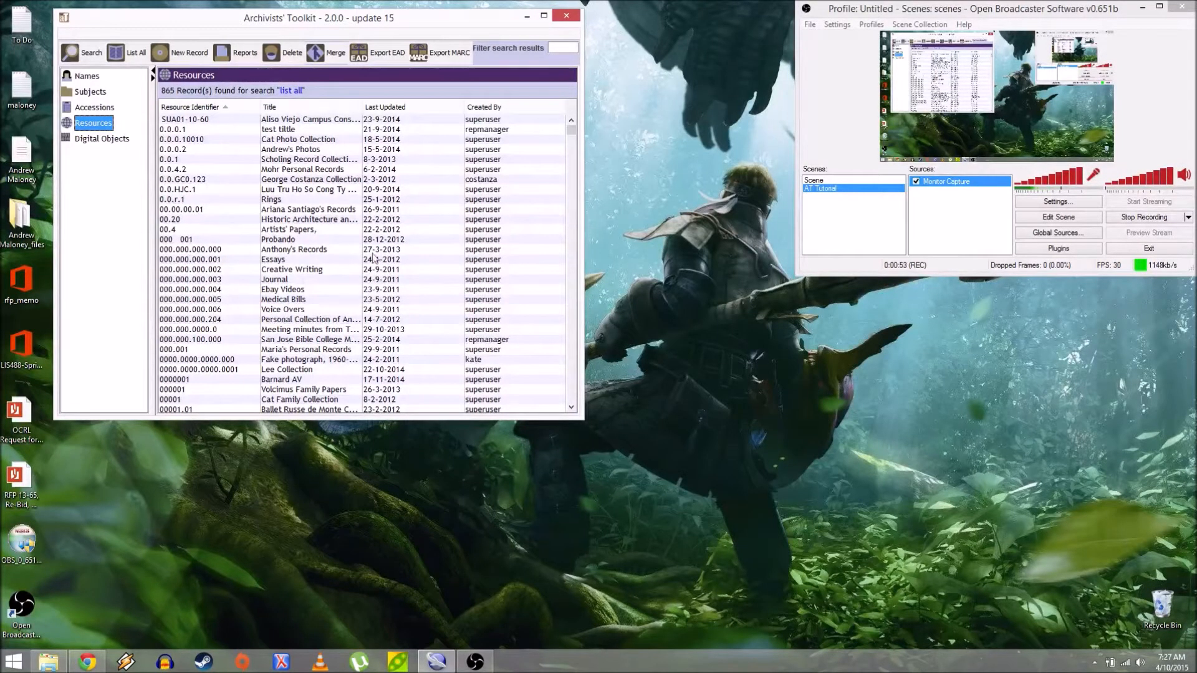
{"action": "scroll", "coordinate": [249, 262], "scroll_direction": "down", "scroll_amount": 10}
{"action": "scroll", "coordinate": [253, 265], "scroll_direction": "up", "scroll_amount": 10}
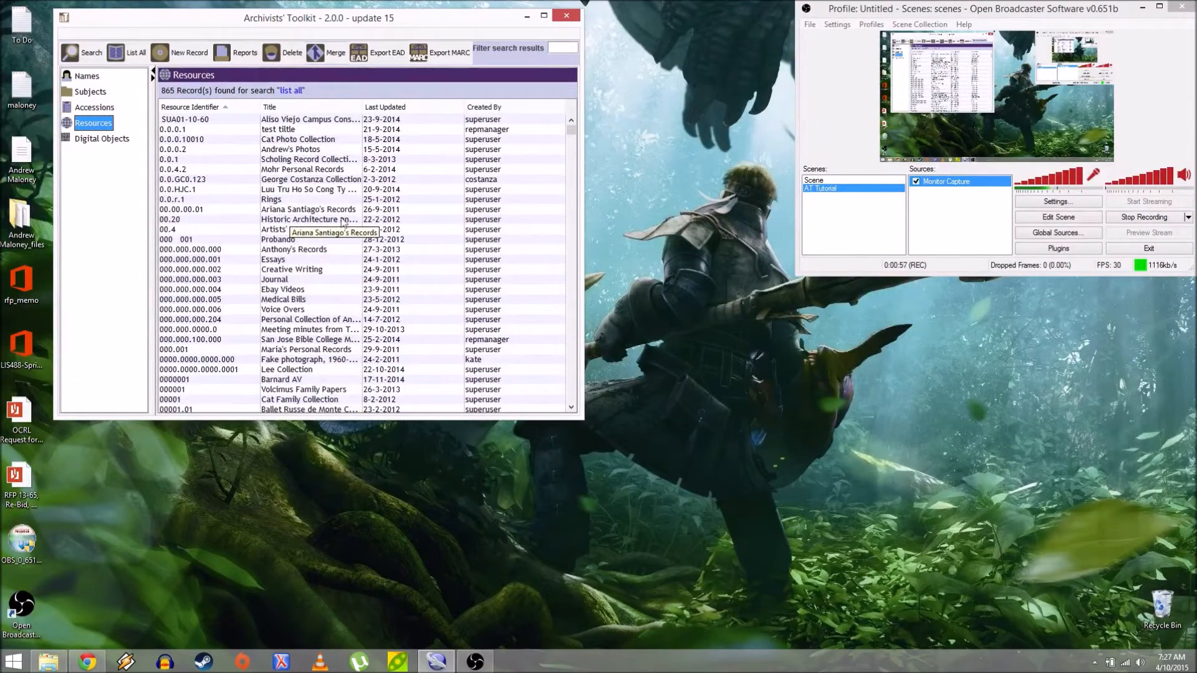
{"action": "scroll", "coordinate": [284, 277], "scroll_direction": "down", "scroll_amount": 15}
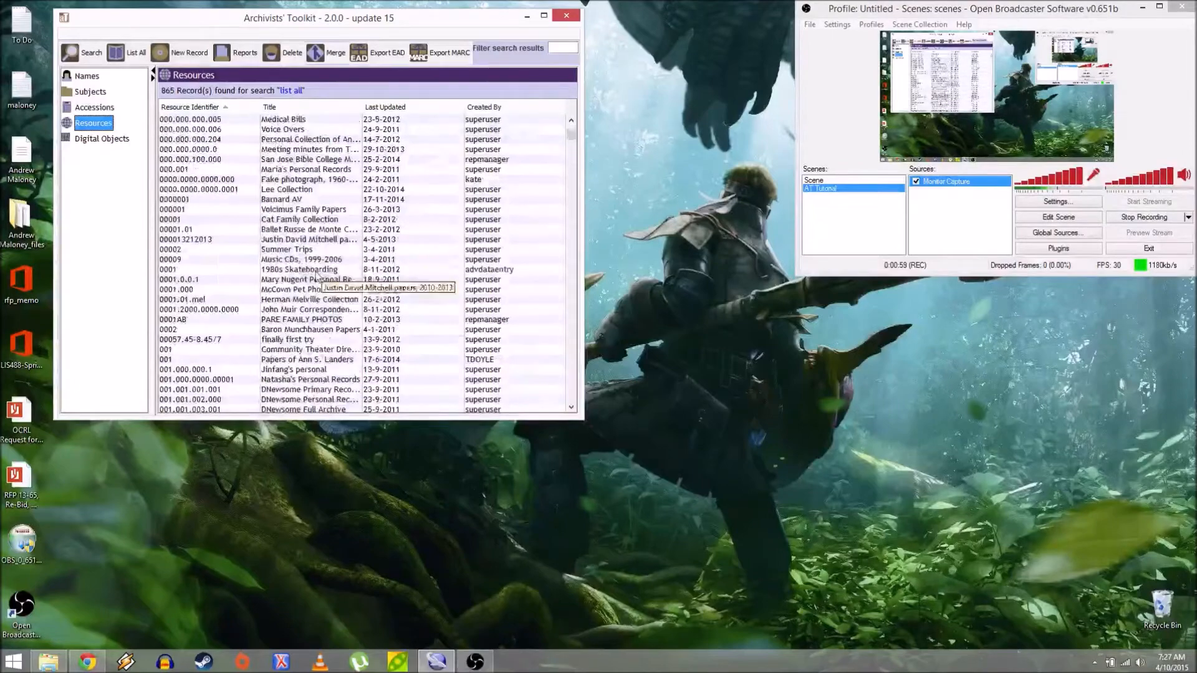
{"action": "scroll", "coordinate": [283, 278], "scroll_direction": "down", "scroll_amount": 15}
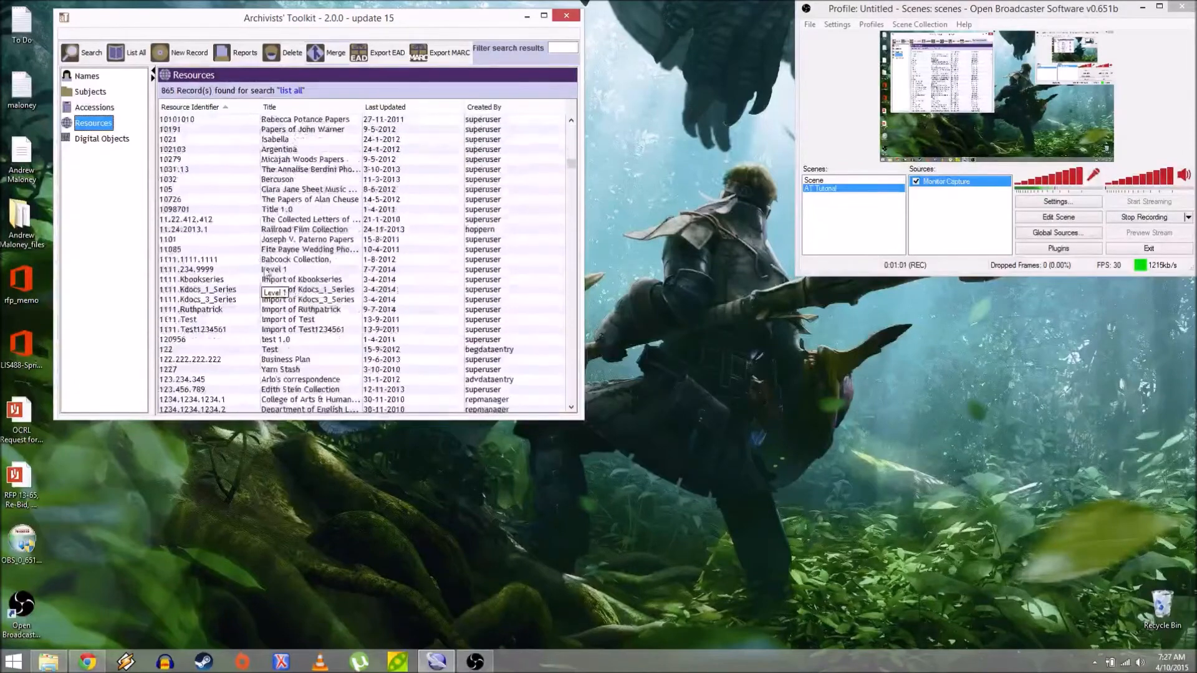
{"action": "scroll", "coordinate": [289, 248], "scroll_direction": "down", "scroll_amount": 15}
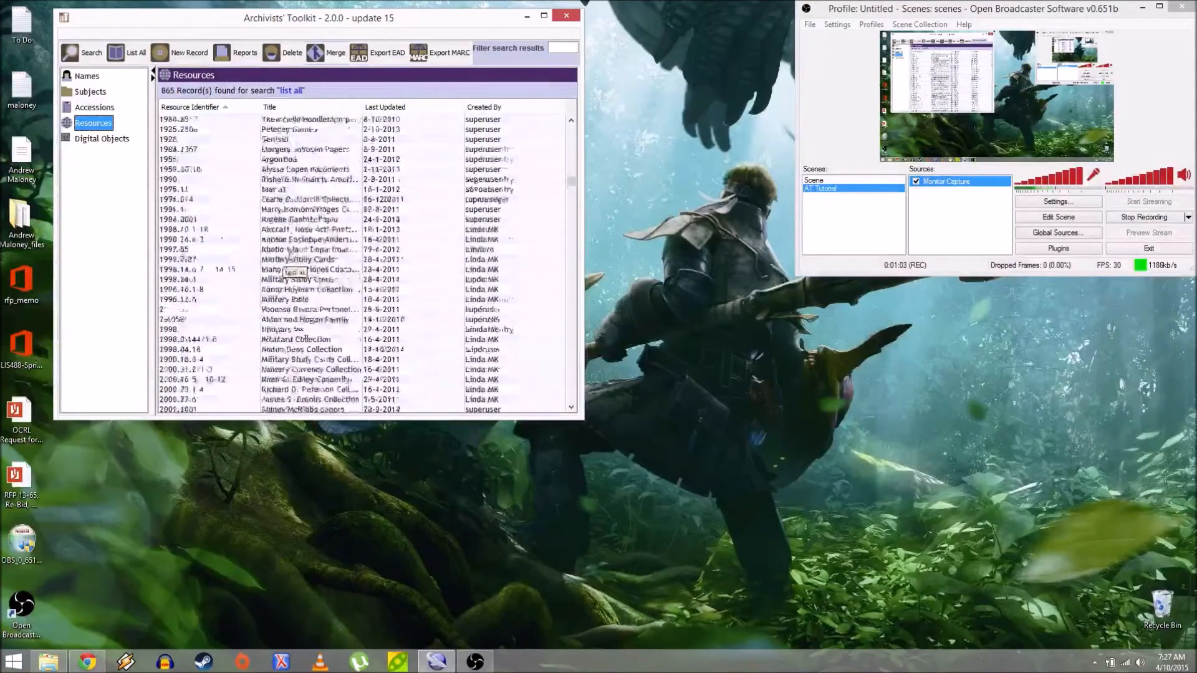
{"action": "scroll", "coordinate": [289, 248], "scroll_direction": "down", "scroll_amount": 12}
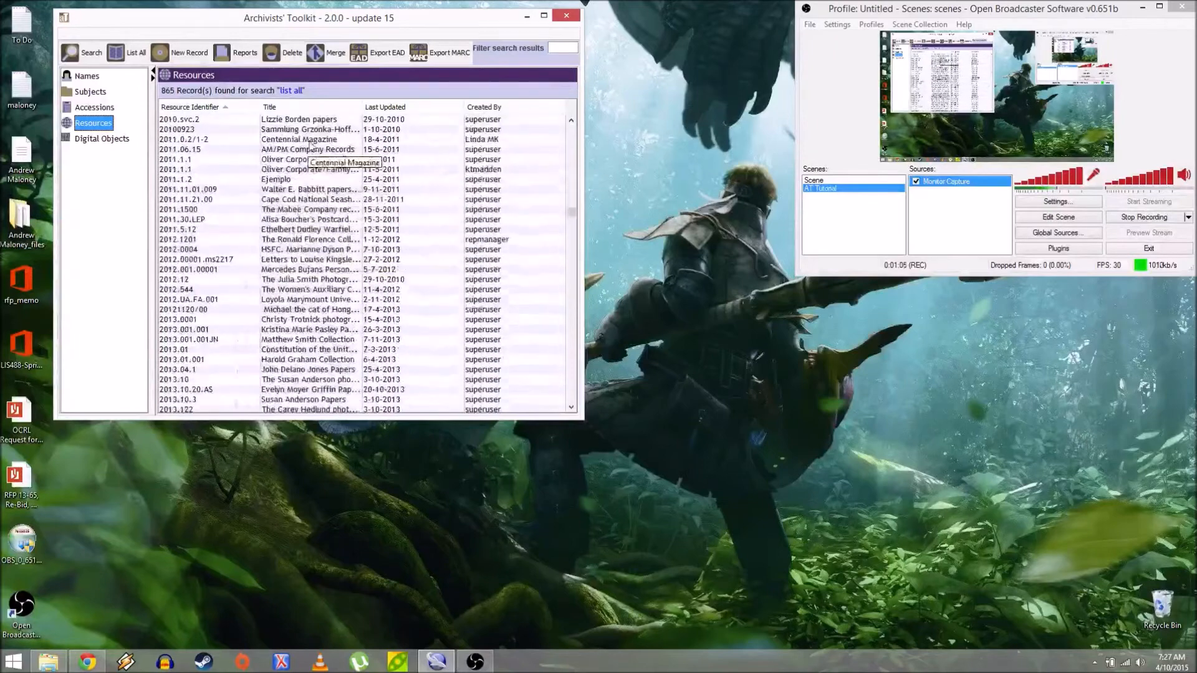
{"action": "scroll", "coordinate": [333, 209], "scroll_direction": "up", "scroll_amount": 10}
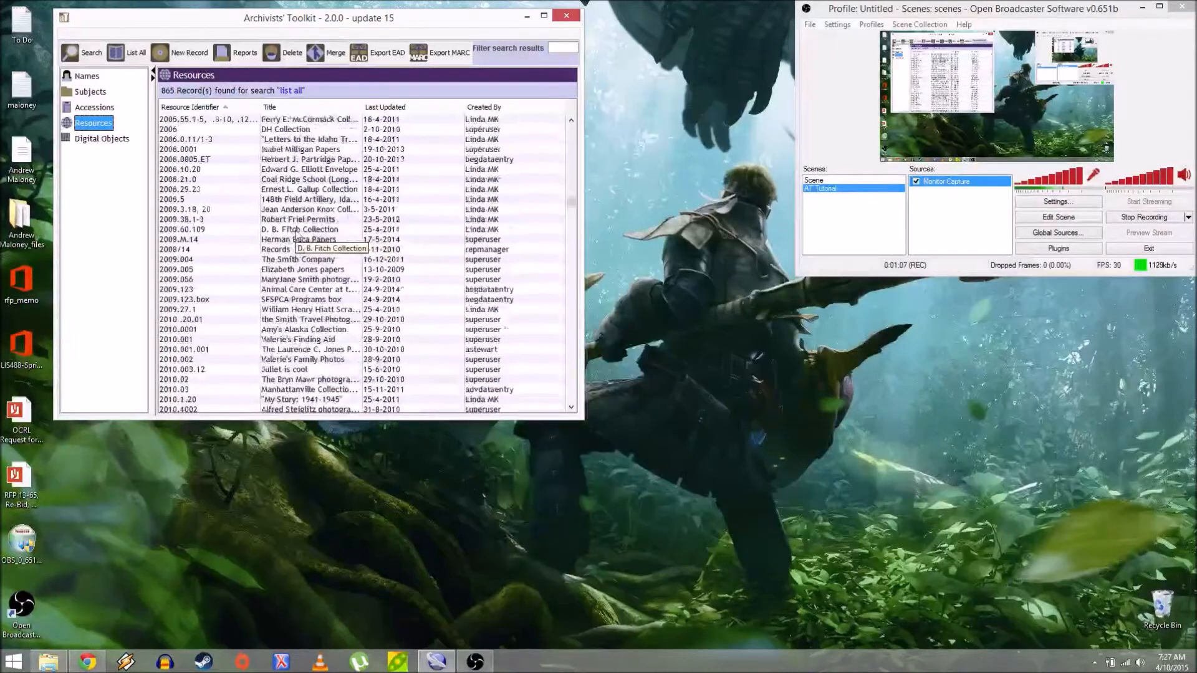
{"action": "scroll", "coordinate": [332, 209], "scroll_direction": "up", "scroll_amount": 5}
{"action": "left_click_drag", "start_coordinate": [573, 184], "coordinate": [572, 125]}
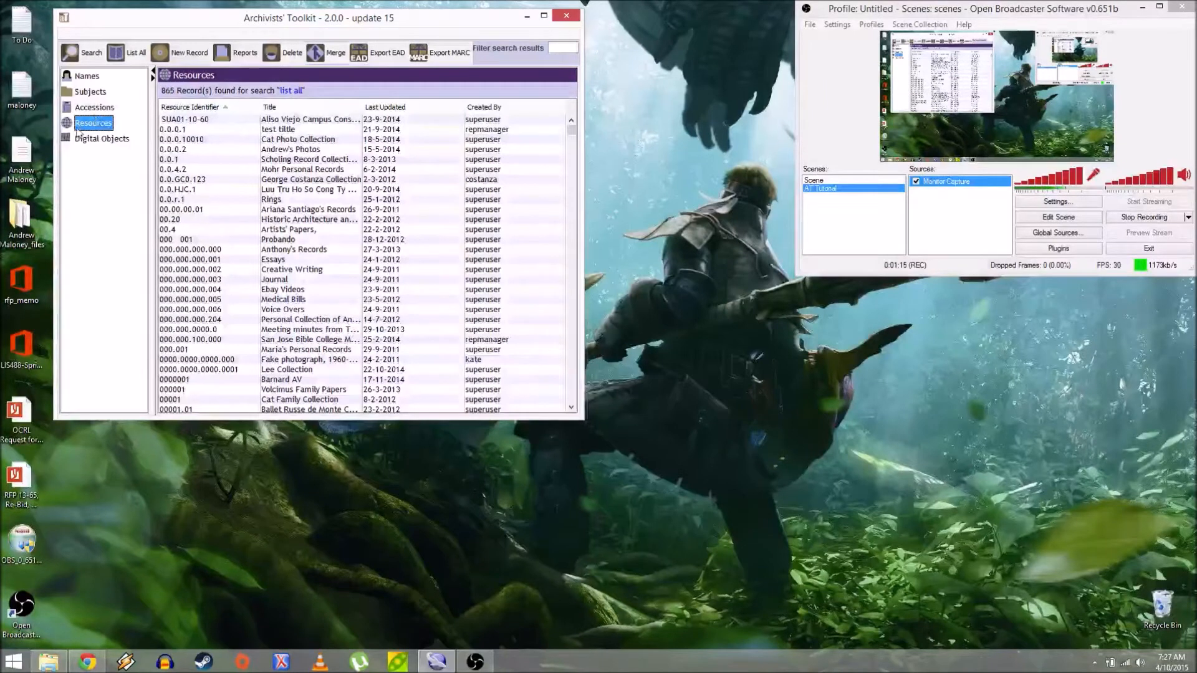
Open a blank new resource record, review its description, names, notes and finding aid sections, and close it
{"action": "left_click", "coordinate": [191, 54]}
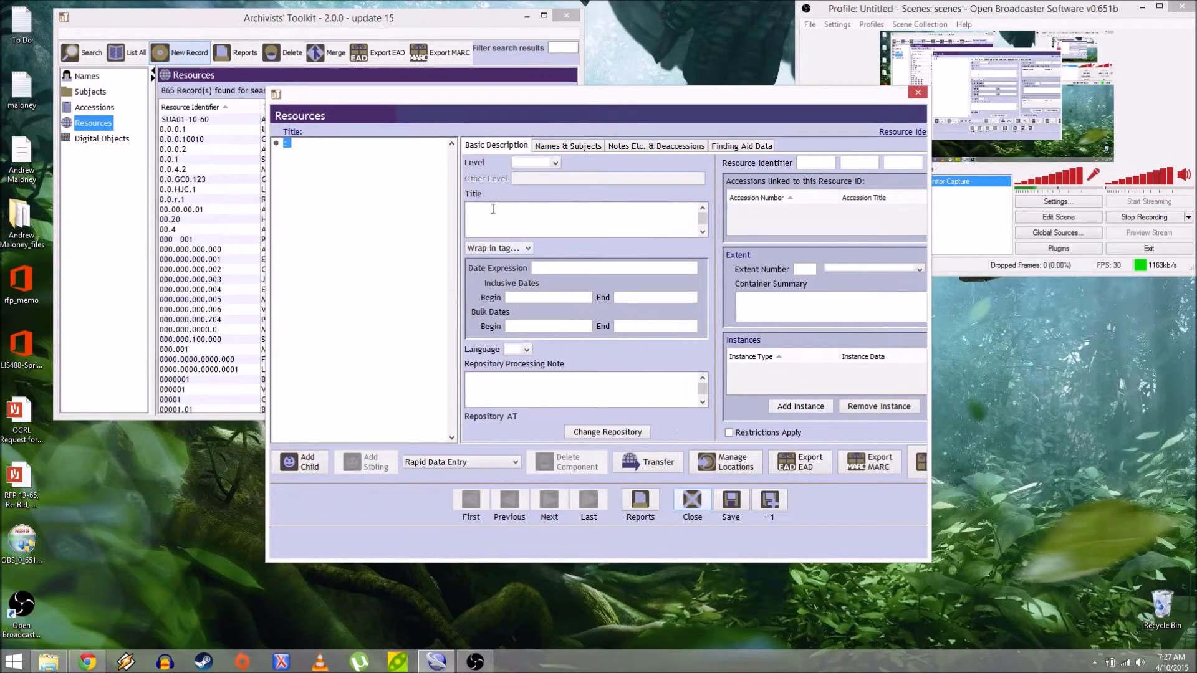
{"action": "left_click", "coordinate": [557, 147]}
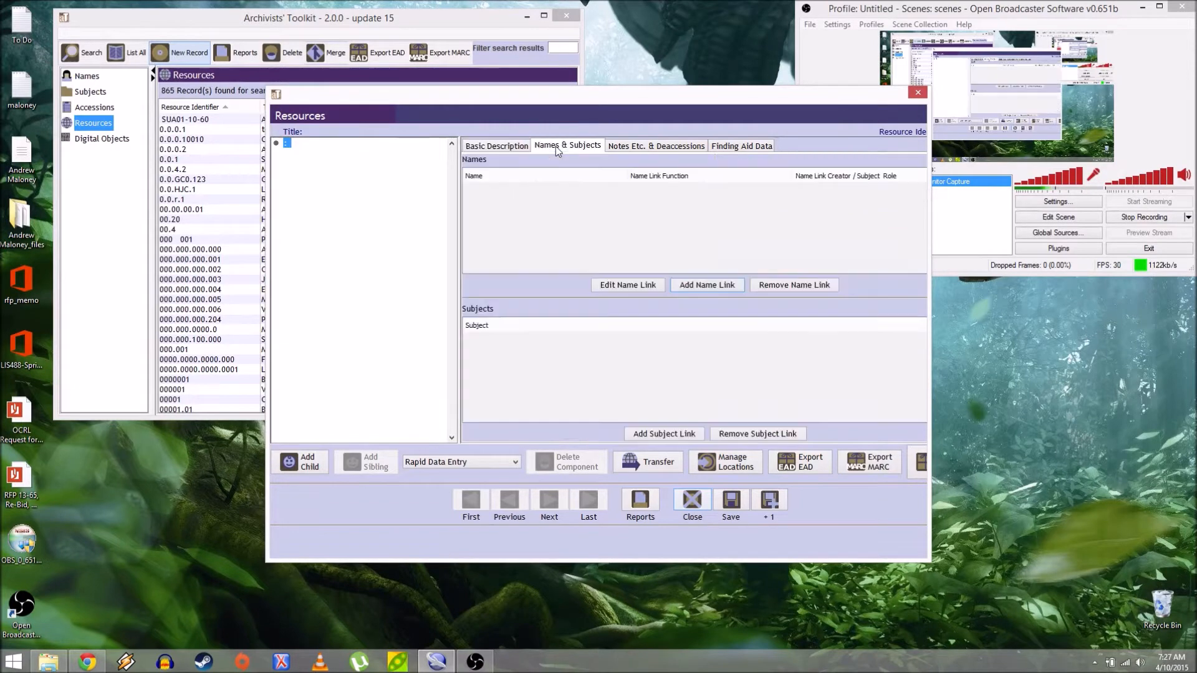
{"action": "left_click", "coordinate": [646, 148]}
{"action": "left_click", "coordinate": [746, 148]}
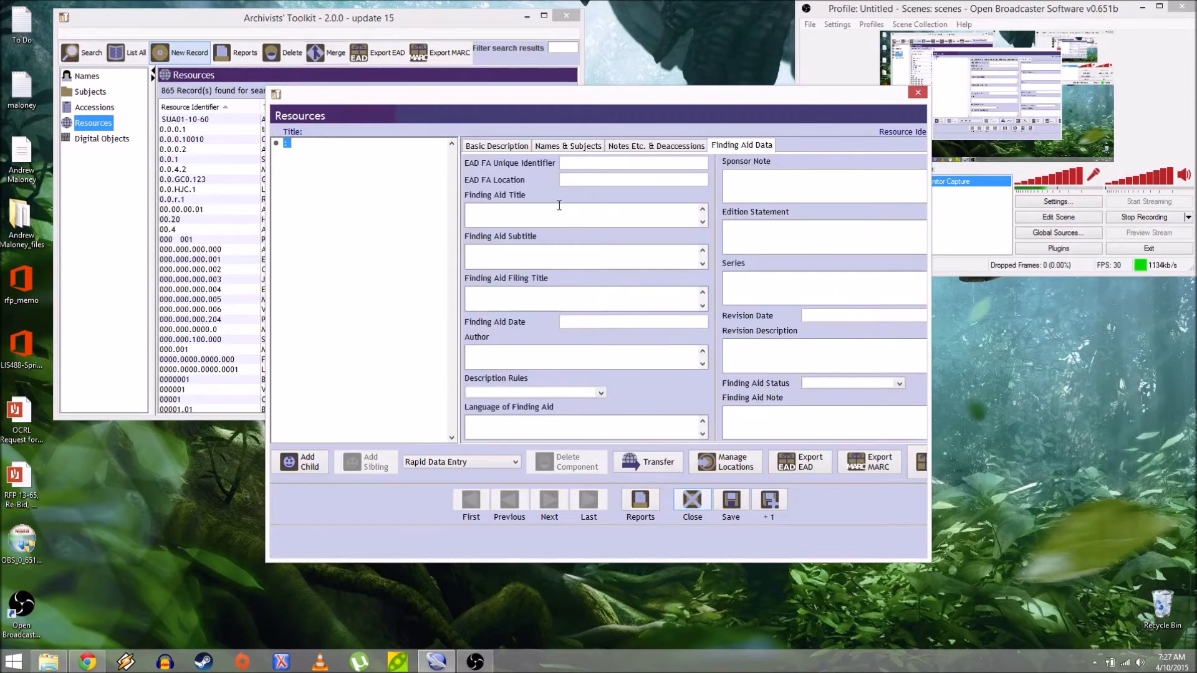
{"action": "left_click", "coordinate": [515, 147]}
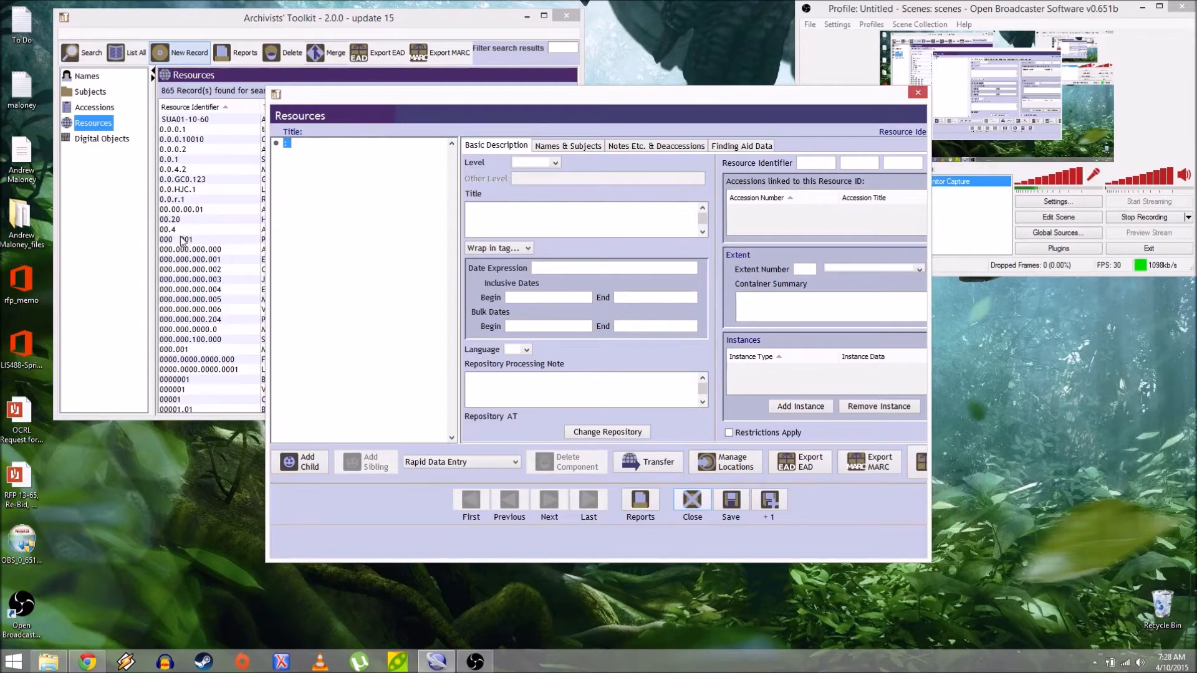
{"action": "left_click", "coordinate": [917, 93]}
Find the Game Boy collection with identifier jp.ptas.c1 in the resources list and open its record
{"action": "scroll", "coordinate": [330, 234], "scroll_direction": "down", "scroll_amount": 5}
{"action": "scroll", "coordinate": [329, 232], "scroll_direction": "down", "scroll_amount": 20}
{"action": "scroll", "coordinate": [335, 259], "scroll_direction": "down", "scroll_amount": 20}
{"action": "scroll", "coordinate": [330, 245], "scroll_direction": "down", "scroll_amount": 20}
{"action": "scroll", "coordinate": [309, 247], "scroll_direction": "down", "scroll_amount": 15}
{"action": "scroll", "coordinate": [303, 256], "scroll_direction": "down", "scroll_amount": 20}
{"action": "scroll", "coordinate": [303, 241], "scroll_direction": "down", "scroll_amount": 20}
{"action": "scroll", "coordinate": [303, 239], "scroll_direction": "down", "scroll_amount": 9}
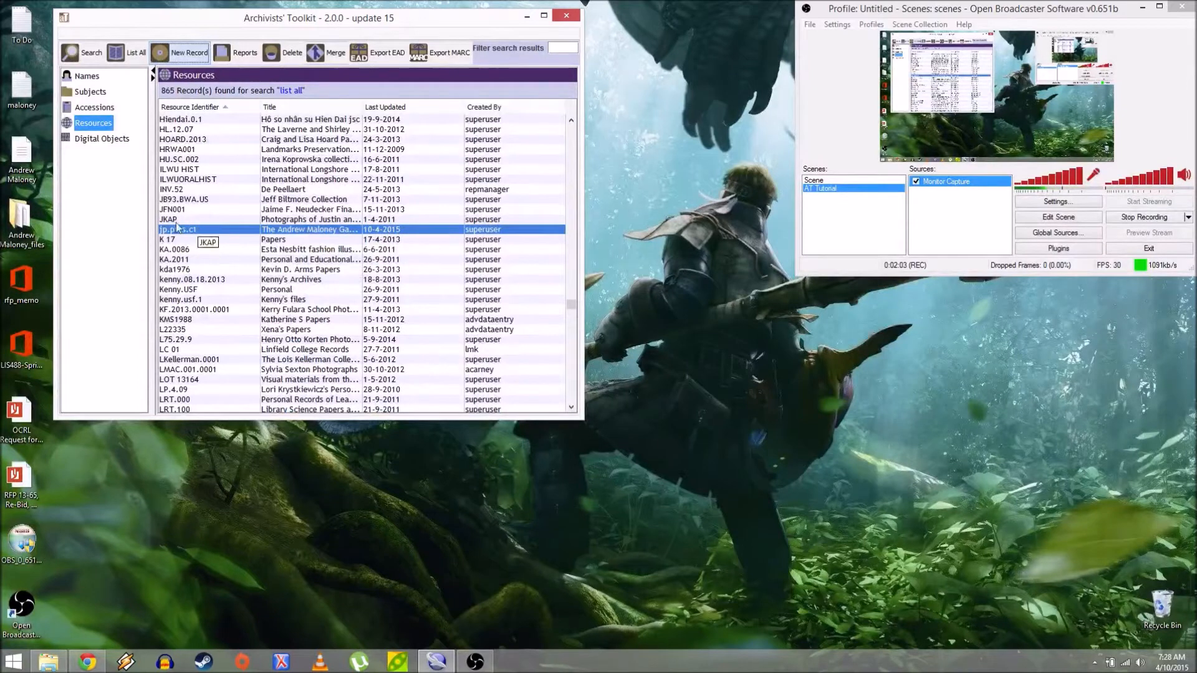
{"action": "double_click", "coordinate": [350, 235]}
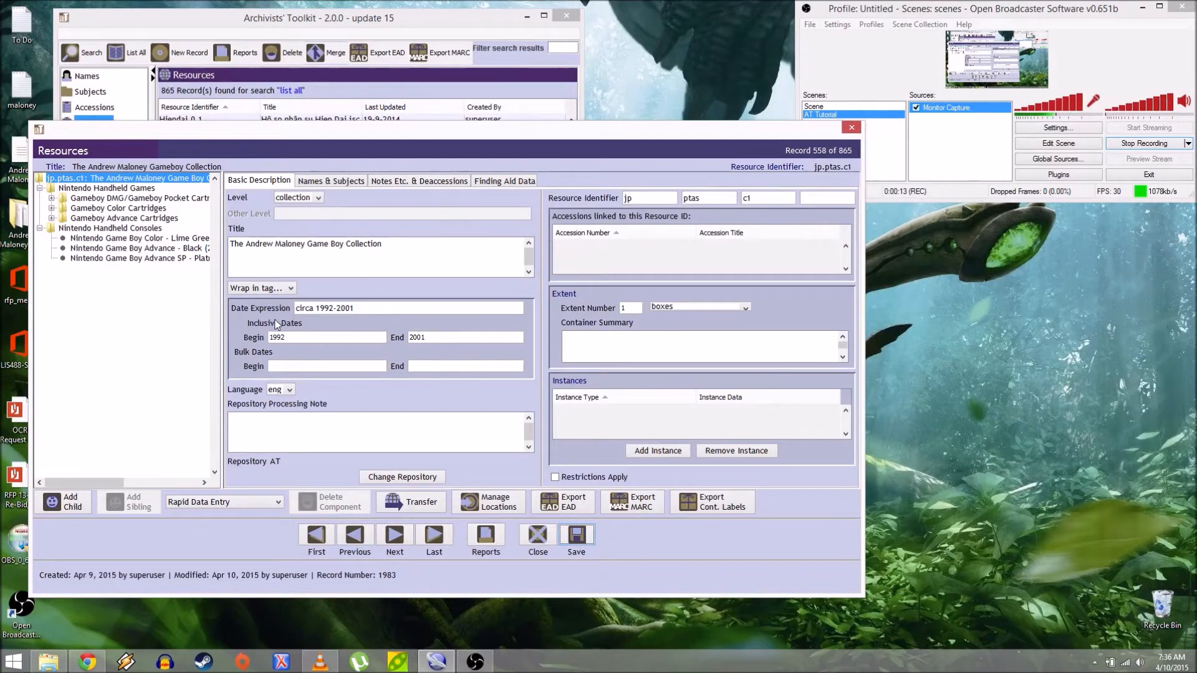
Show the available Level options for the Game Boy collection record and close the list again
{"action": "left_click_drag", "start_coordinate": [381, 134], "coordinate": [430, 116]}
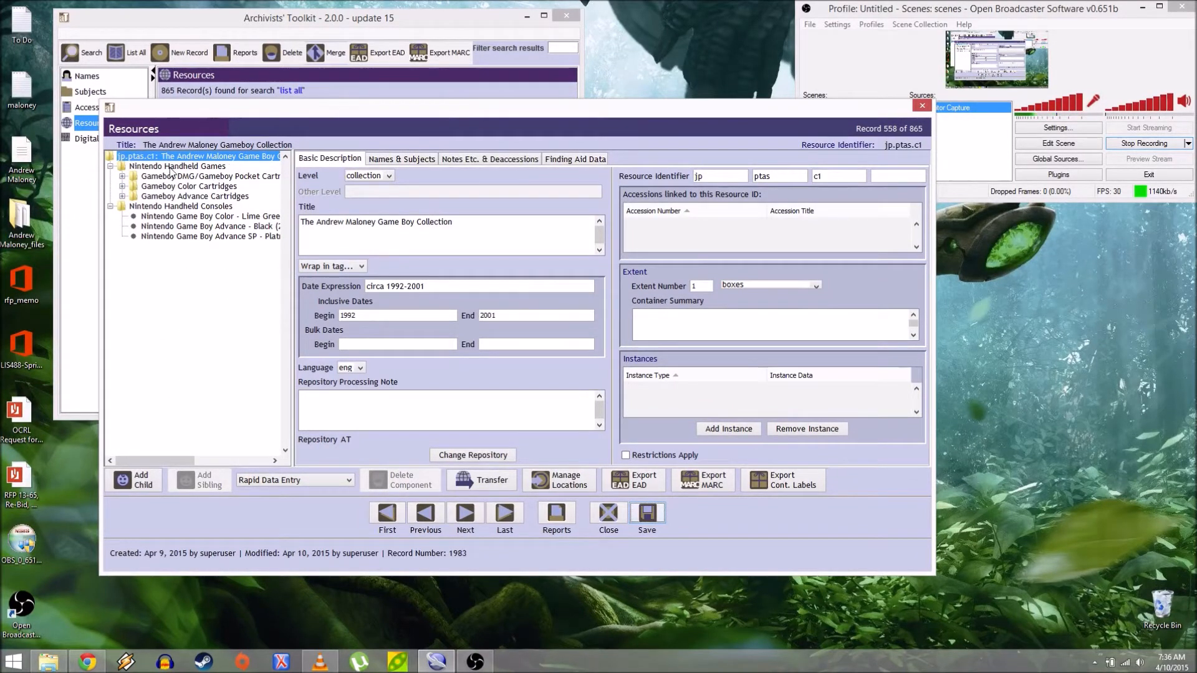
{"action": "left_click", "coordinate": [387, 176]}
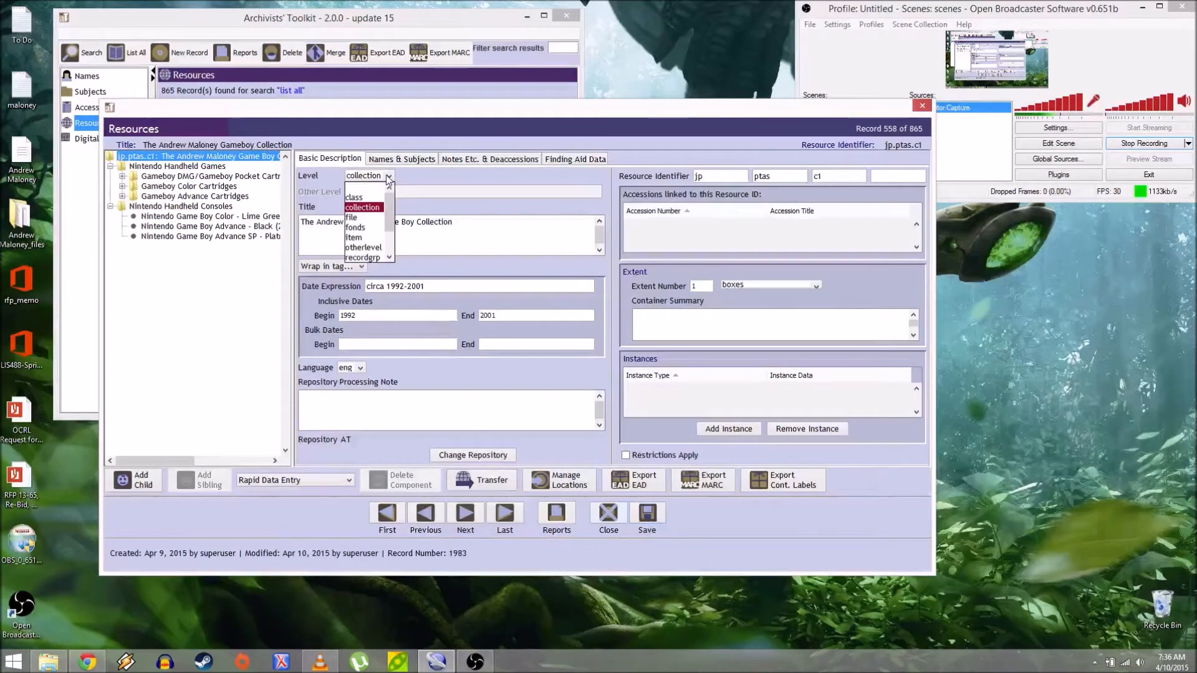
{"action": "scroll", "coordinate": [392, 197], "scroll_direction": "up", "scroll_amount": 1}
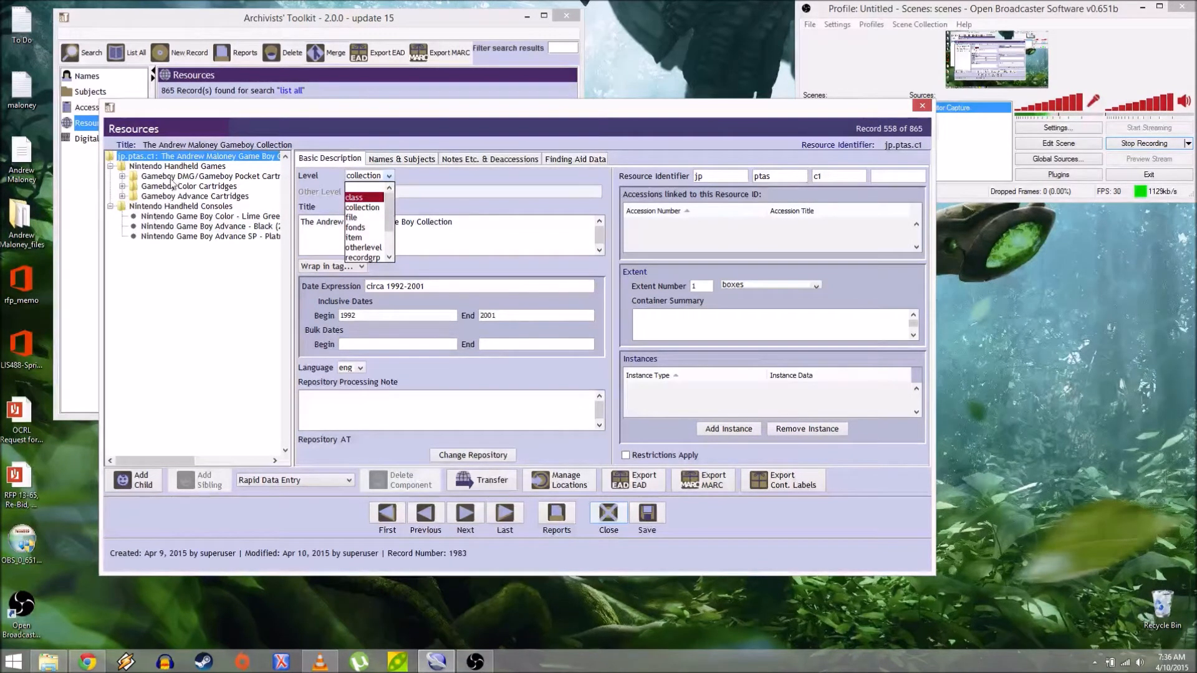
{"action": "left_click", "coordinate": [379, 181]}
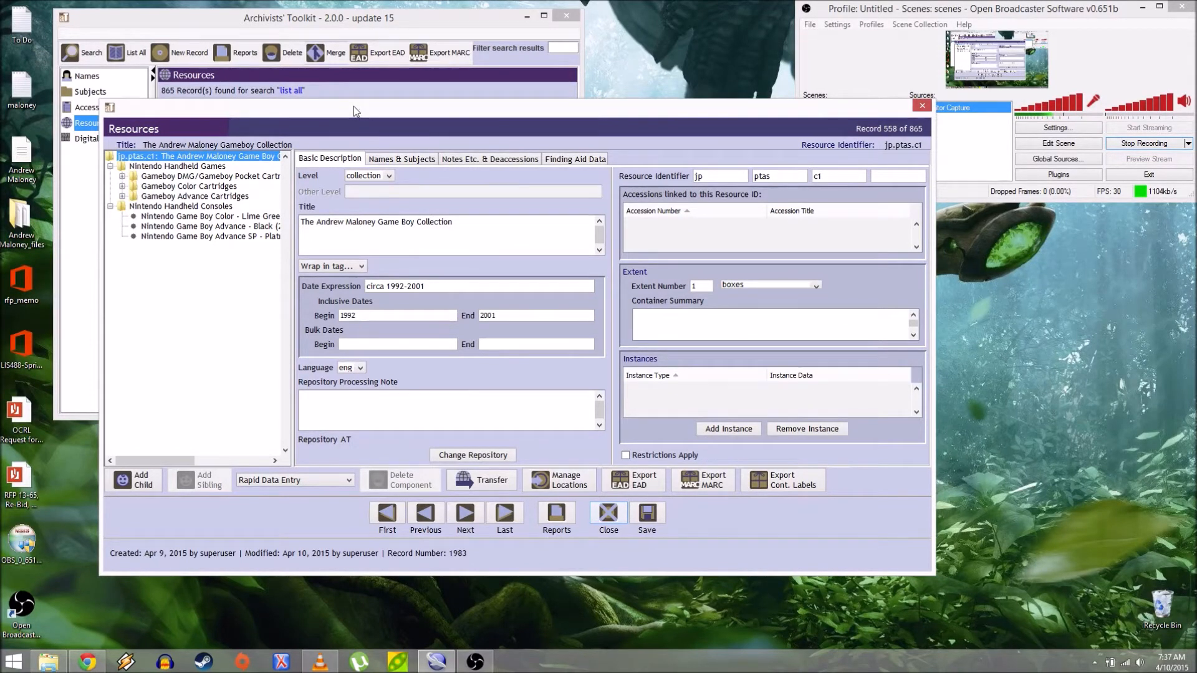
Compare the record with the resources list behind it and highlight the jp, ptas and c1 parts of its identifier
{"action": "left_click_drag", "start_coordinate": [353, 106], "coordinate": [543, 210]}
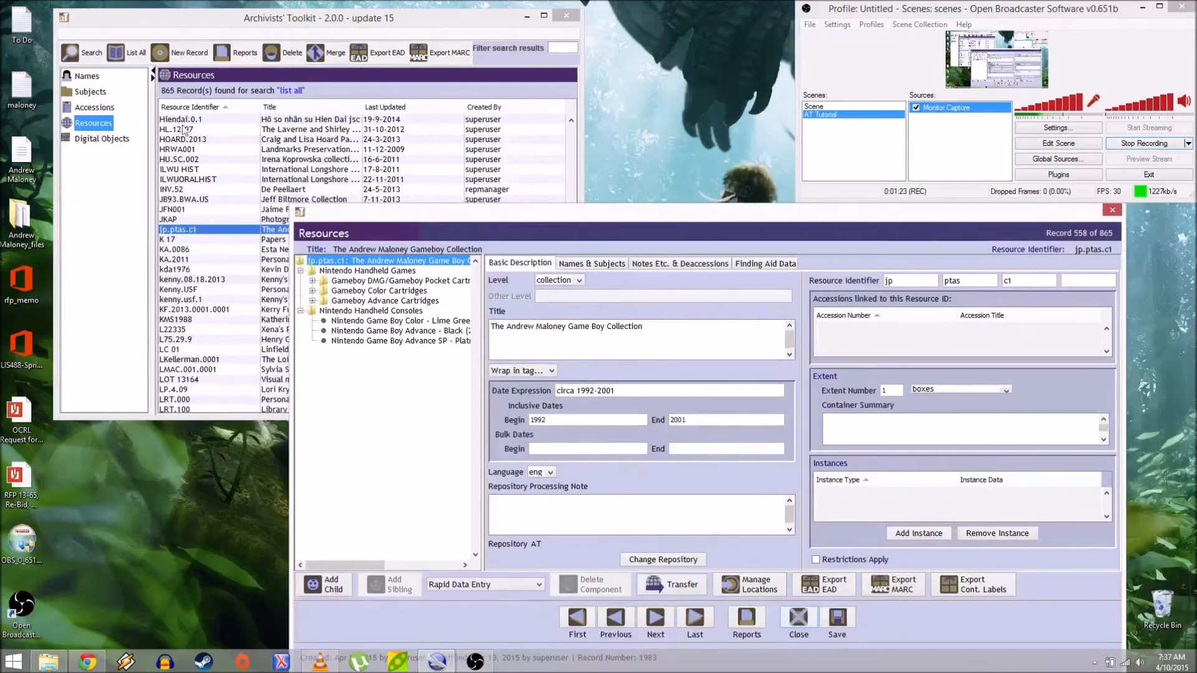
{"action": "left_click_drag", "start_coordinate": [620, 222], "coordinate": [380, 114]}
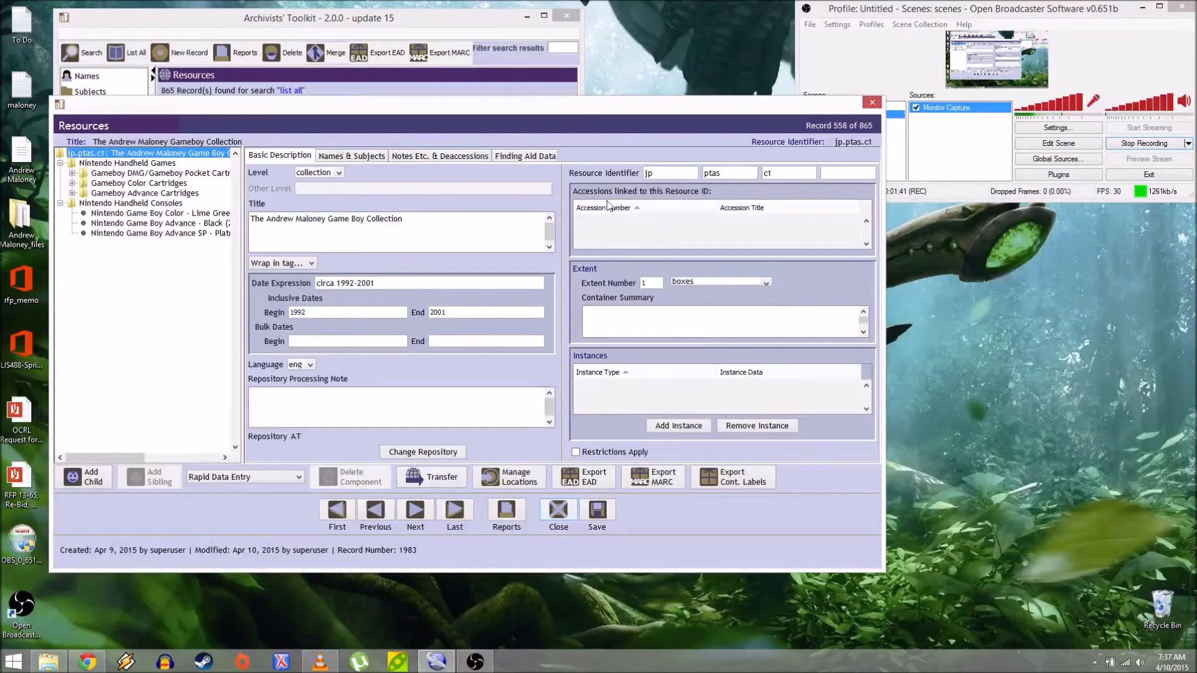
{"action": "left_click", "coordinate": [659, 175]}
{"action": "double_click", "coordinate": [660, 175]}
{"action": "double_click", "coordinate": [724, 174]}
{"action": "double_click", "coordinate": [782, 174]}
{"action": "left_click_drag", "start_coordinate": [589, 112], "coordinate": [796, 163]}
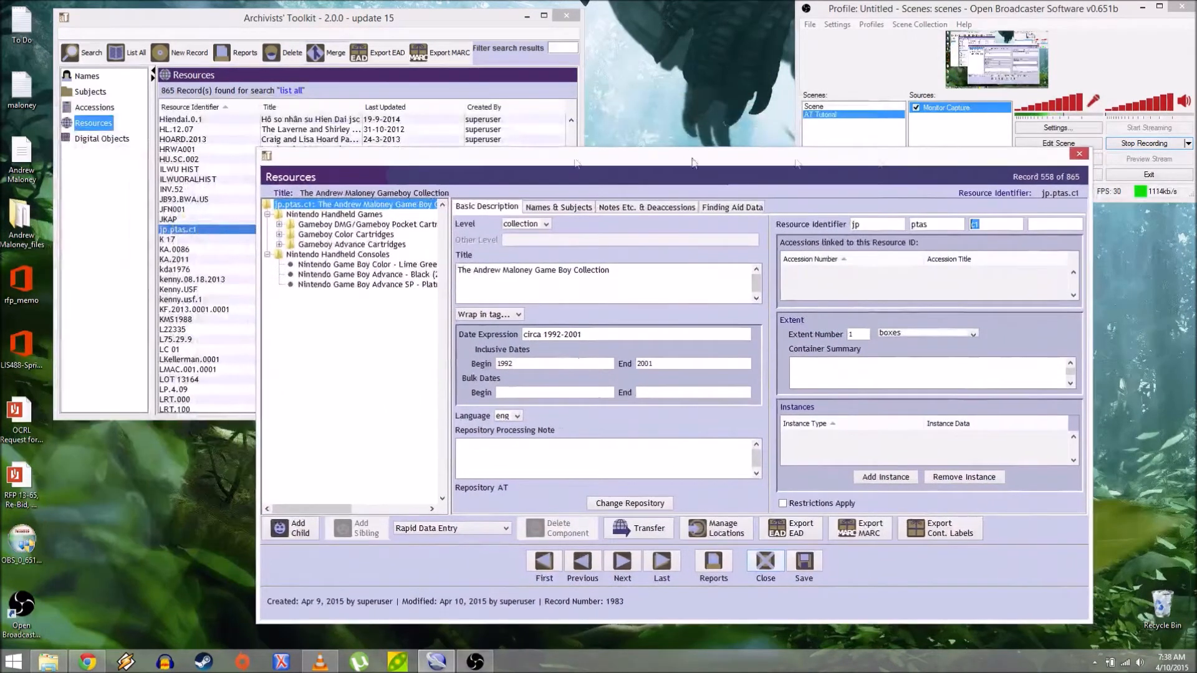
Review the collection record's names and subjects, notes and deaccessions, and finding aid data
{"action": "left_click_drag", "start_coordinate": [458, 160], "coordinate": [292, 58]}
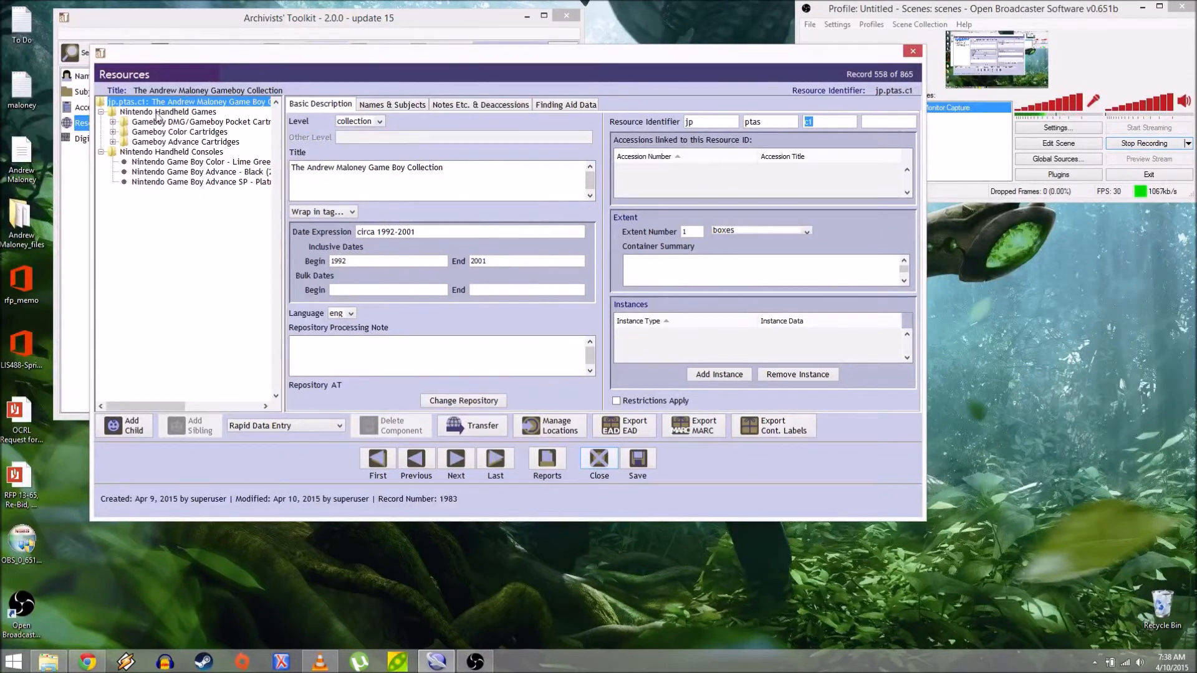
{"action": "left_click", "coordinate": [389, 105]}
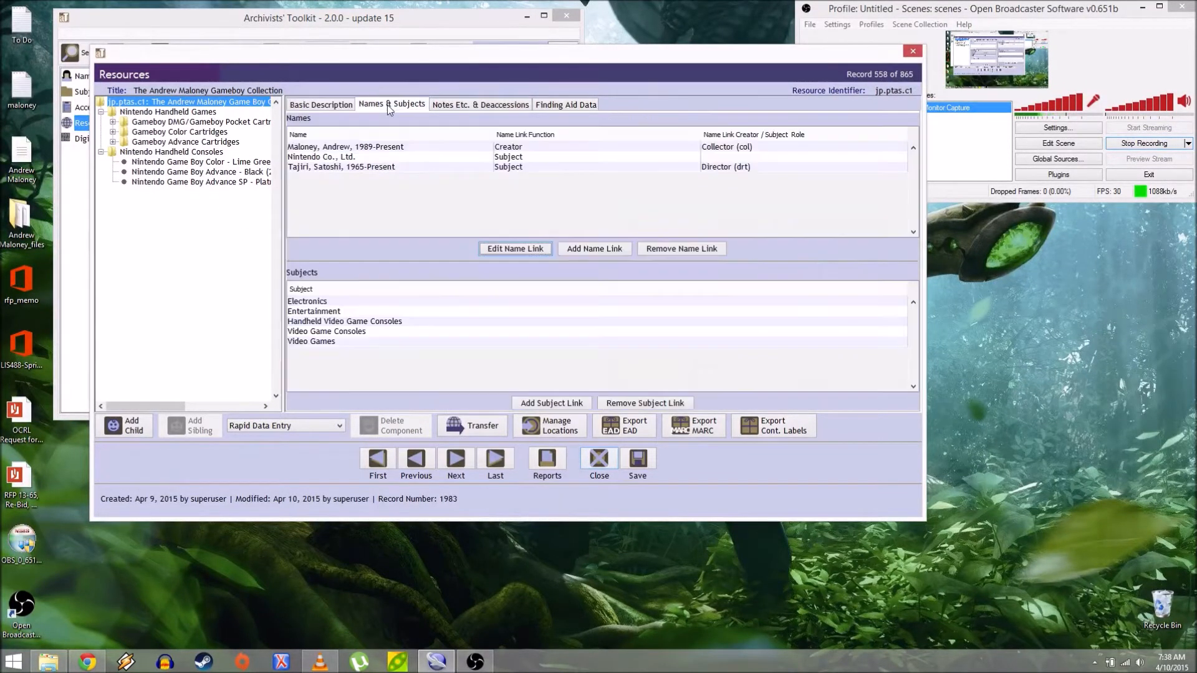
{"action": "left_click", "coordinate": [489, 105]}
{"action": "left_click", "coordinate": [585, 104]}
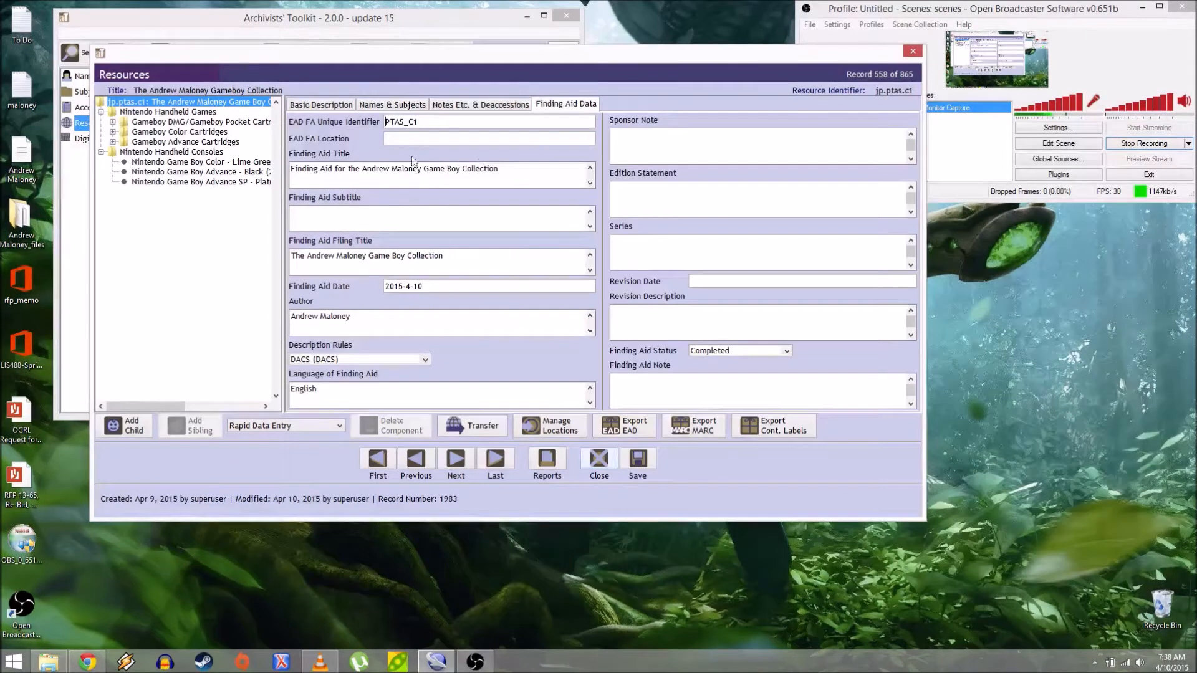
Review the basic descriptions of the Nintendo Handheld Games series and its three cartridge subseries
{"action": "left_click", "coordinate": [337, 105]}
{"action": "left_click", "coordinate": [160, 112]}
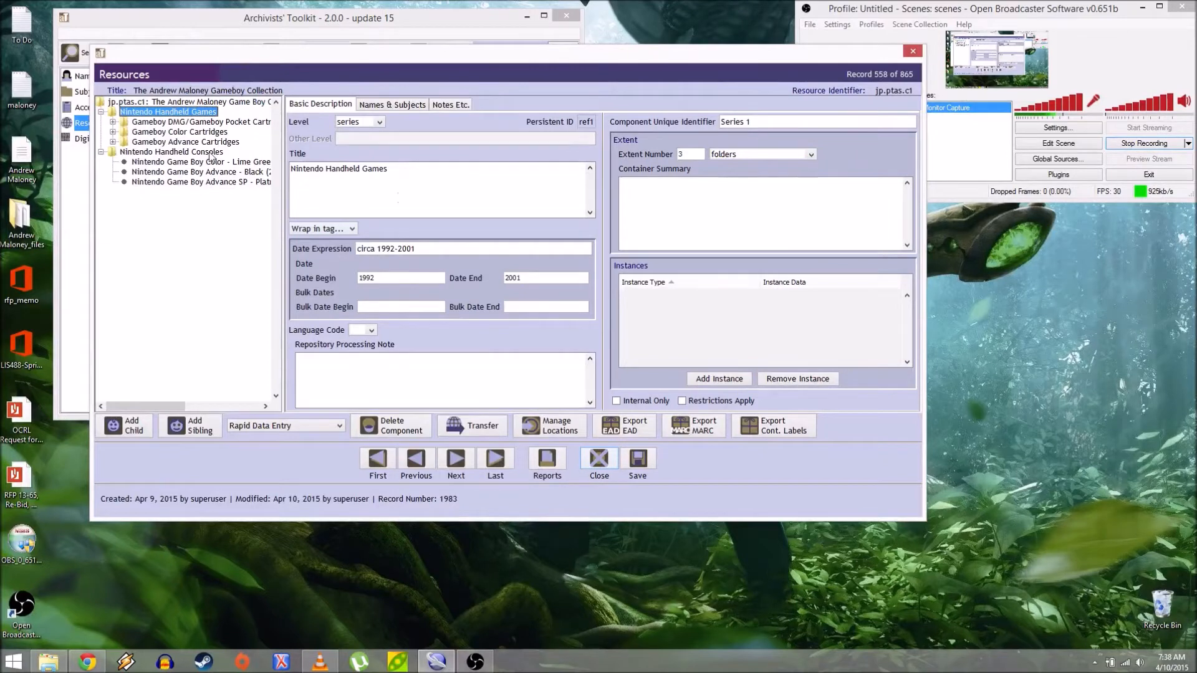
{"action": "left_click", "coordinate": [170, 124]}
{"action": "left_click", "coordinate": [171, 133]}
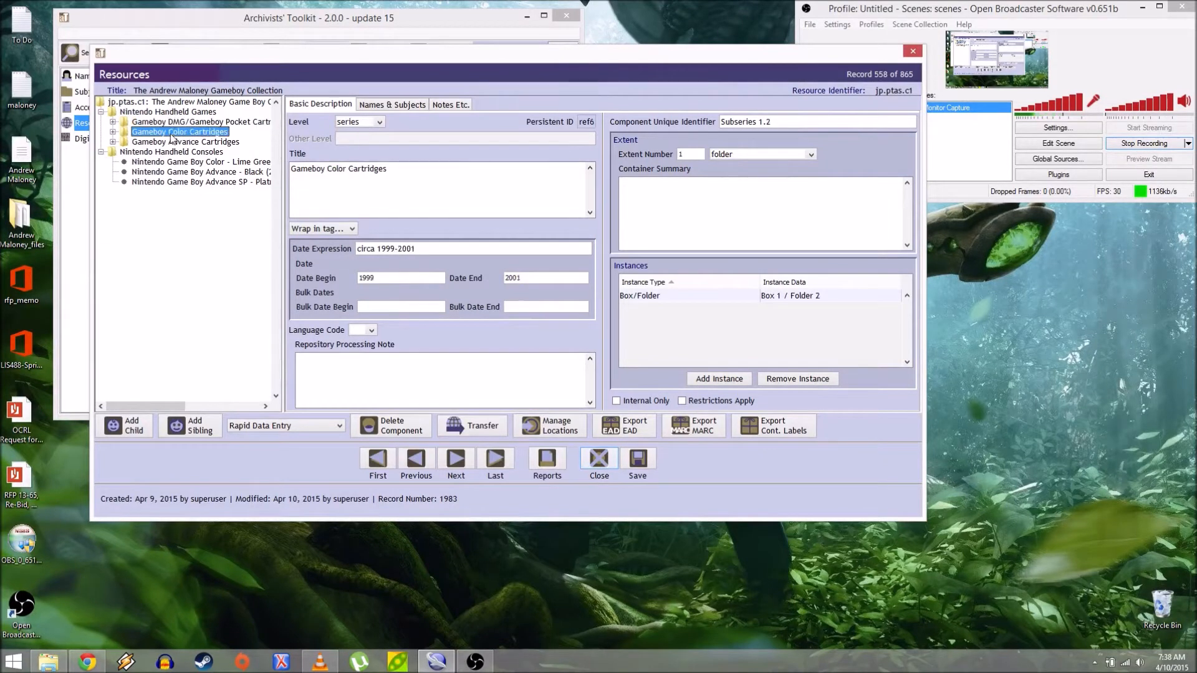
{"action": "left_click", "coordinate": [167, 143]}
Review the basic descriptions of the Nintendo Handheld Consoles series and its three console items
{"action": "left_click", "coordinate": [163, 153]}
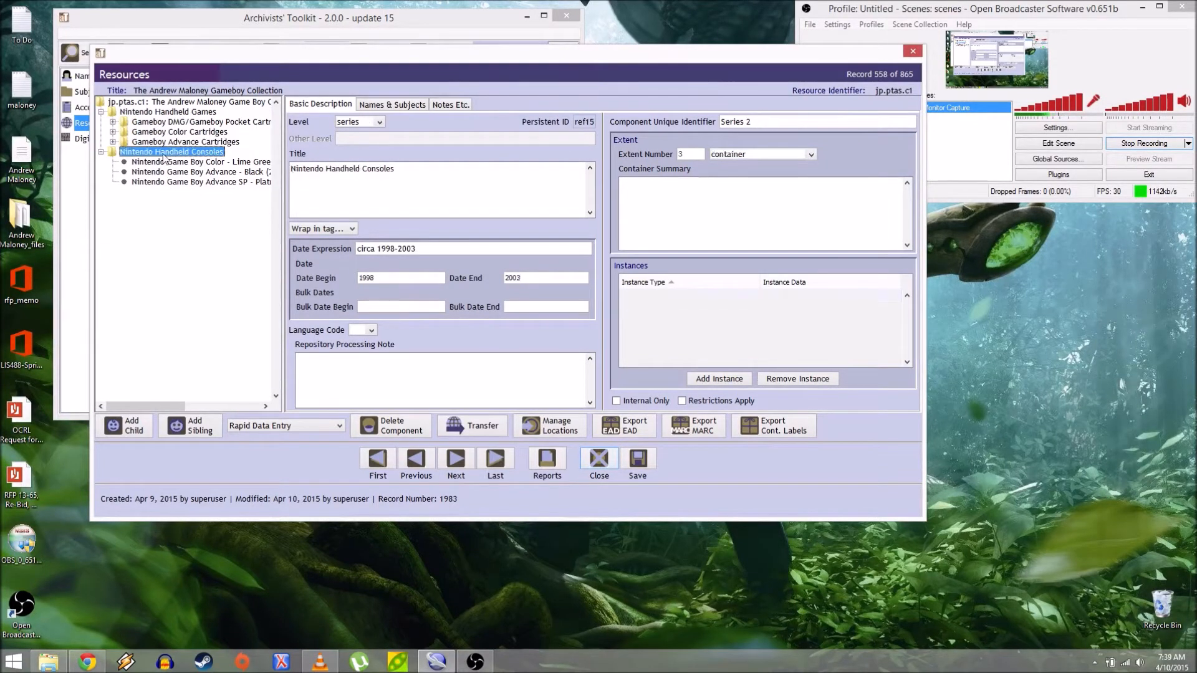
{"action": "left_click", "coordinate": [166, 162]}
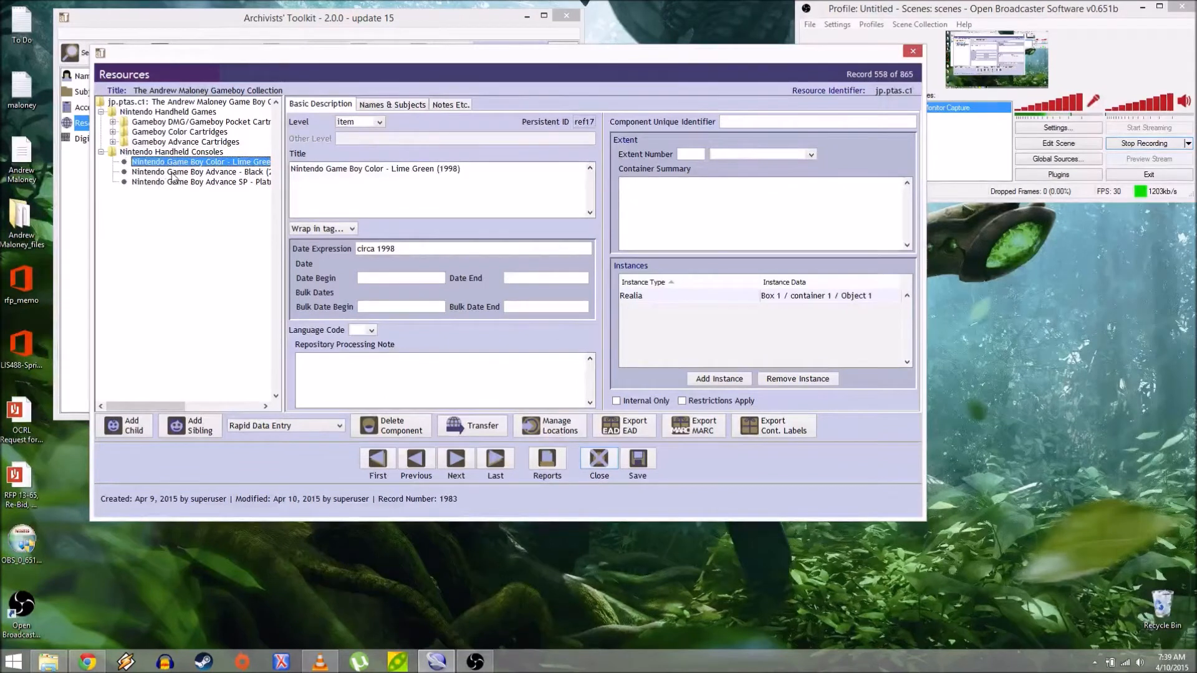
{"action": "left_click", "coordinate": [174, 173]}
{"action": "left_click", "coordinate": [169, 183]}
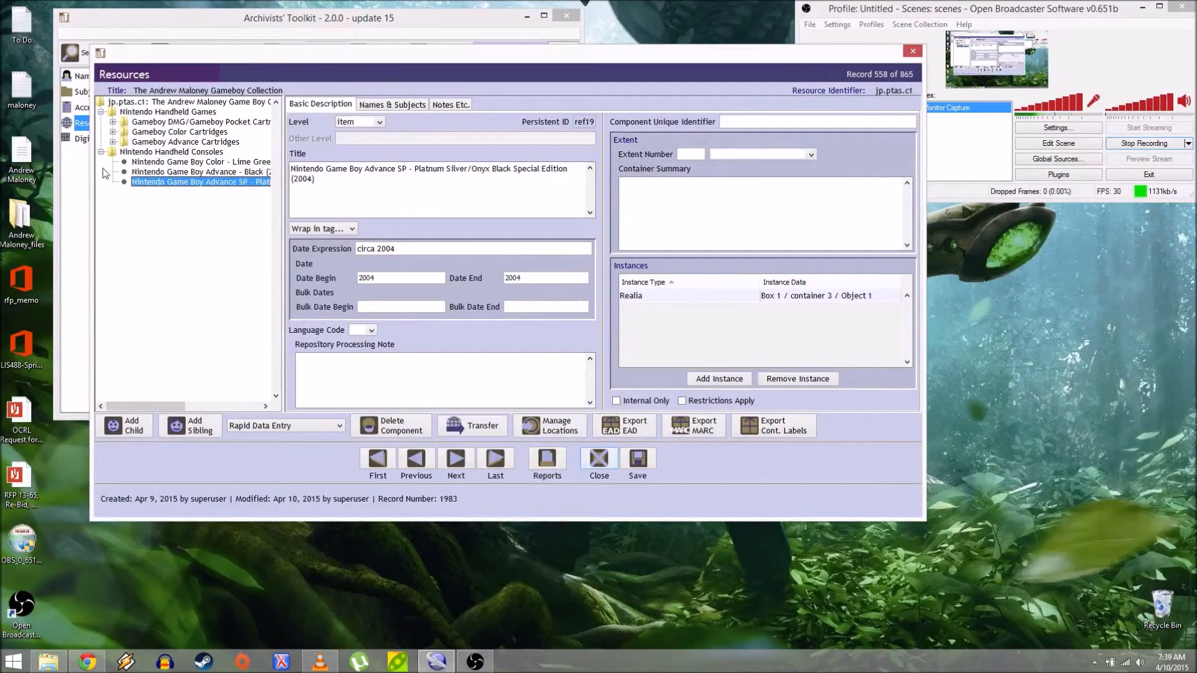
Return to the collection-level record, view its names and subjects, and show its basic description again
{"action": "left_click", "coordinate": [151, 103]}
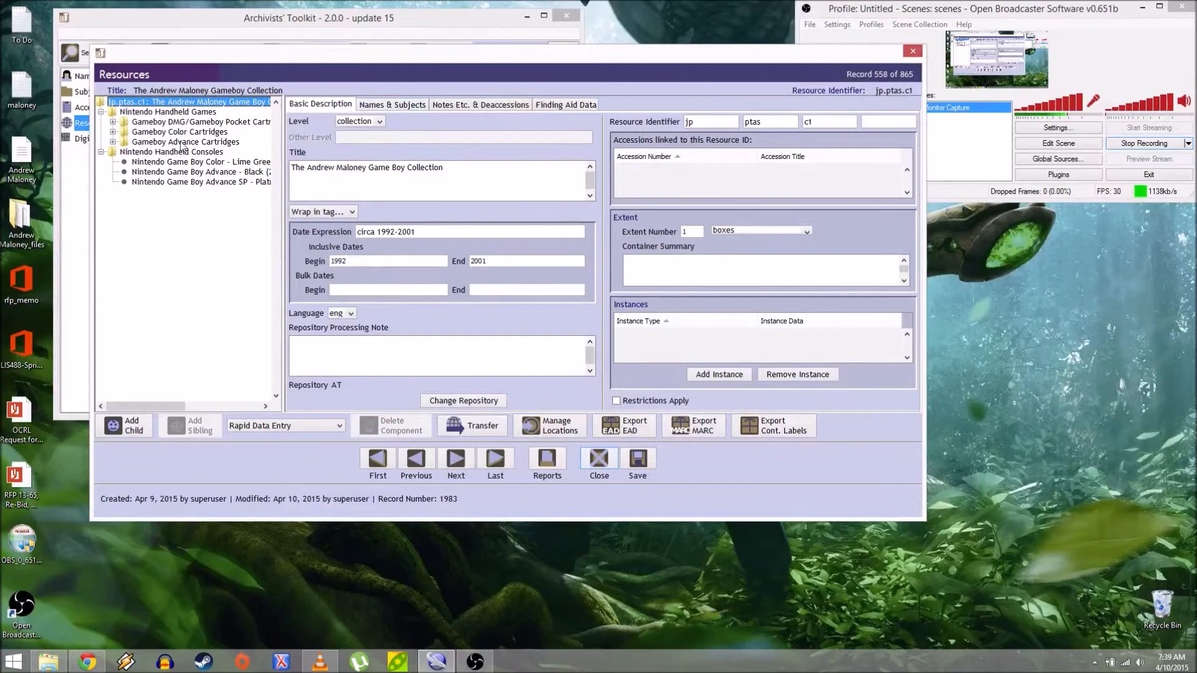
{"action": "left_click", "coordinate": [402, 106]}
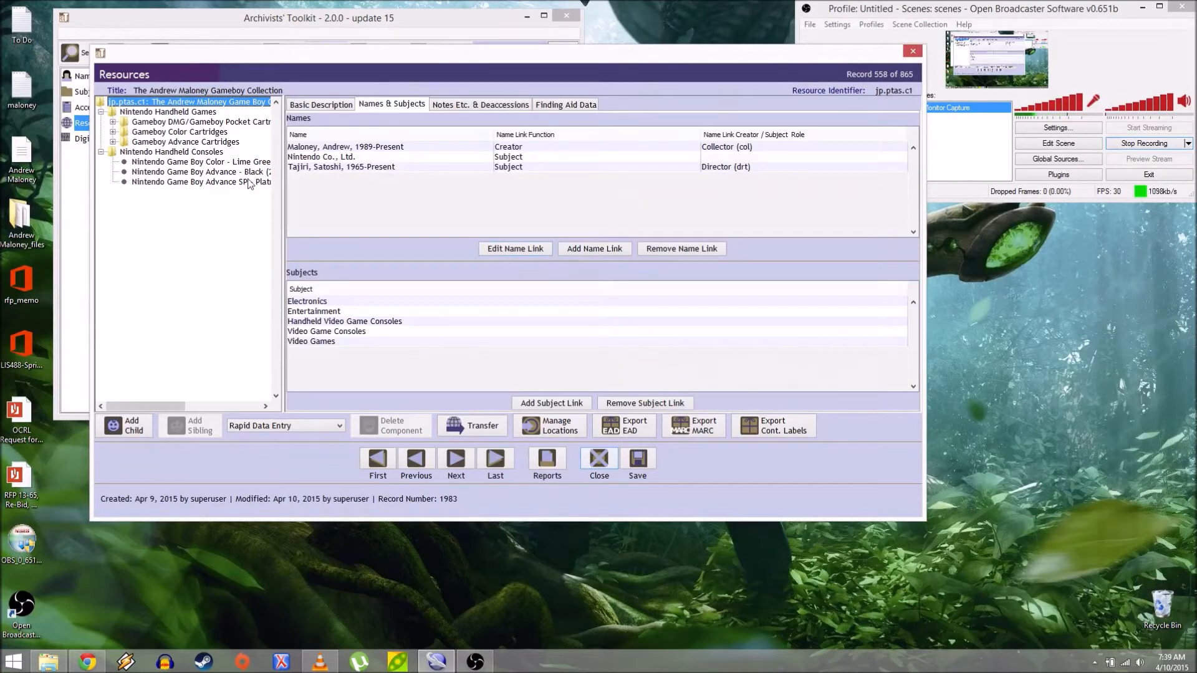
{"action": "left_click", "coordinate": [327, 105]}
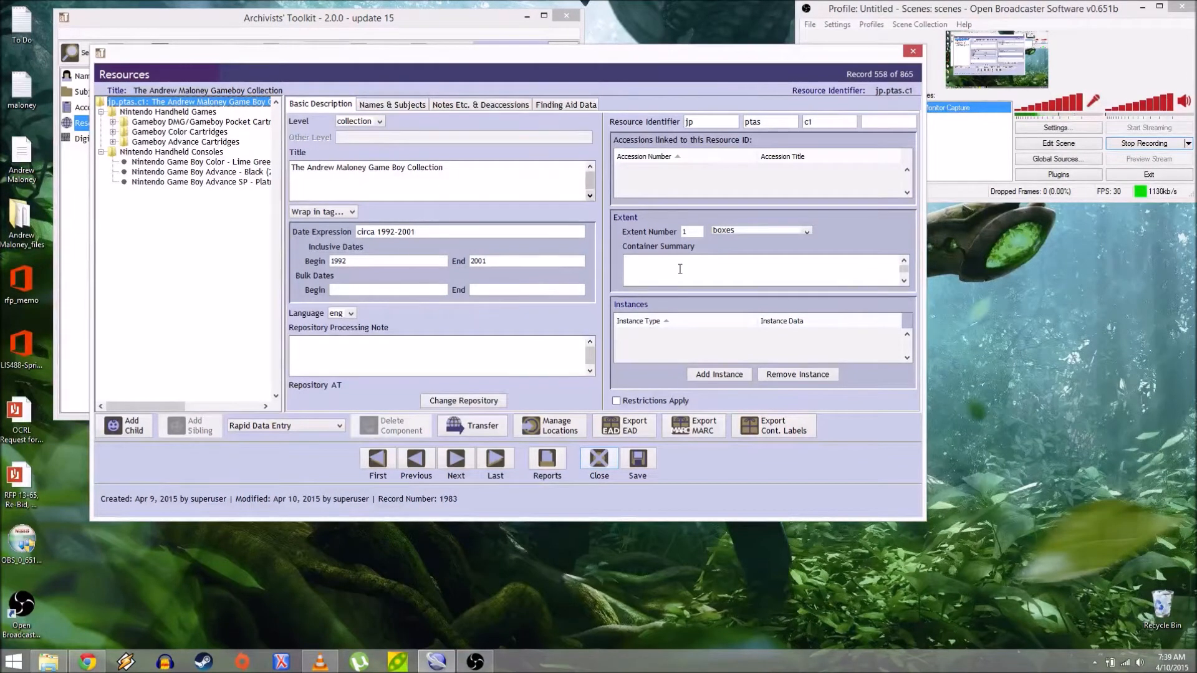
Show the collection's linked names and highlight the Nintendo Co., Ltd. entry and the collector's creator entry
{"action": "left_click", "coordinate": [372, 104]}
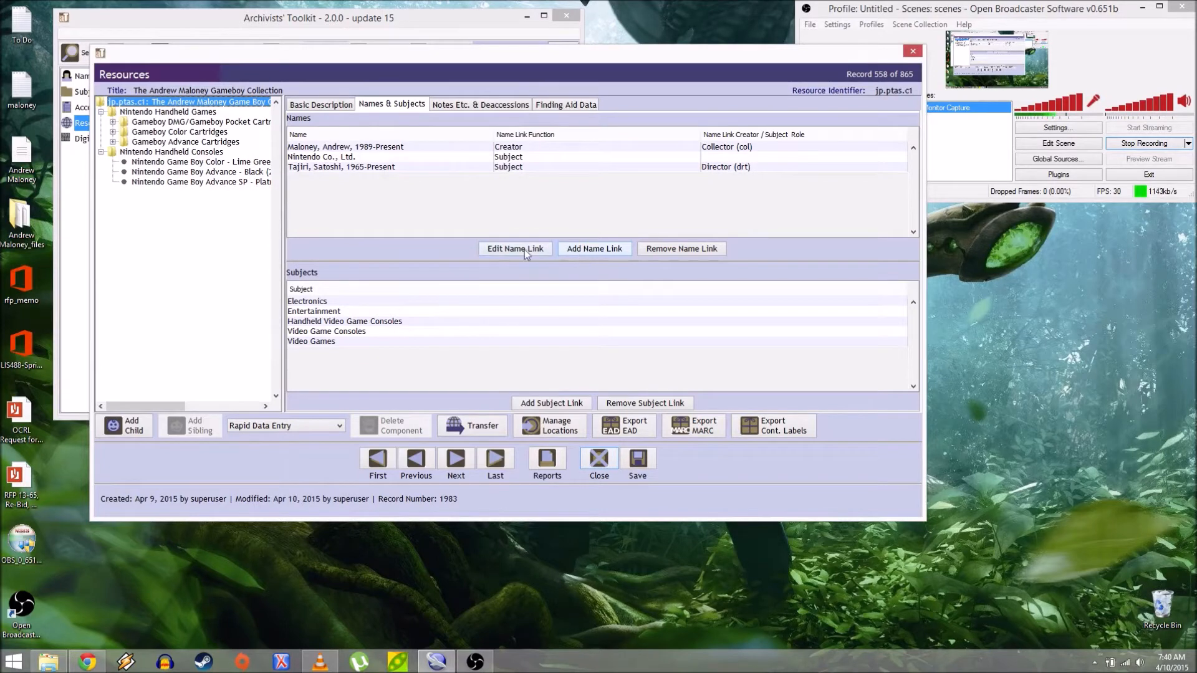
{"action": "left_click", "coordinate": [324, 156]}
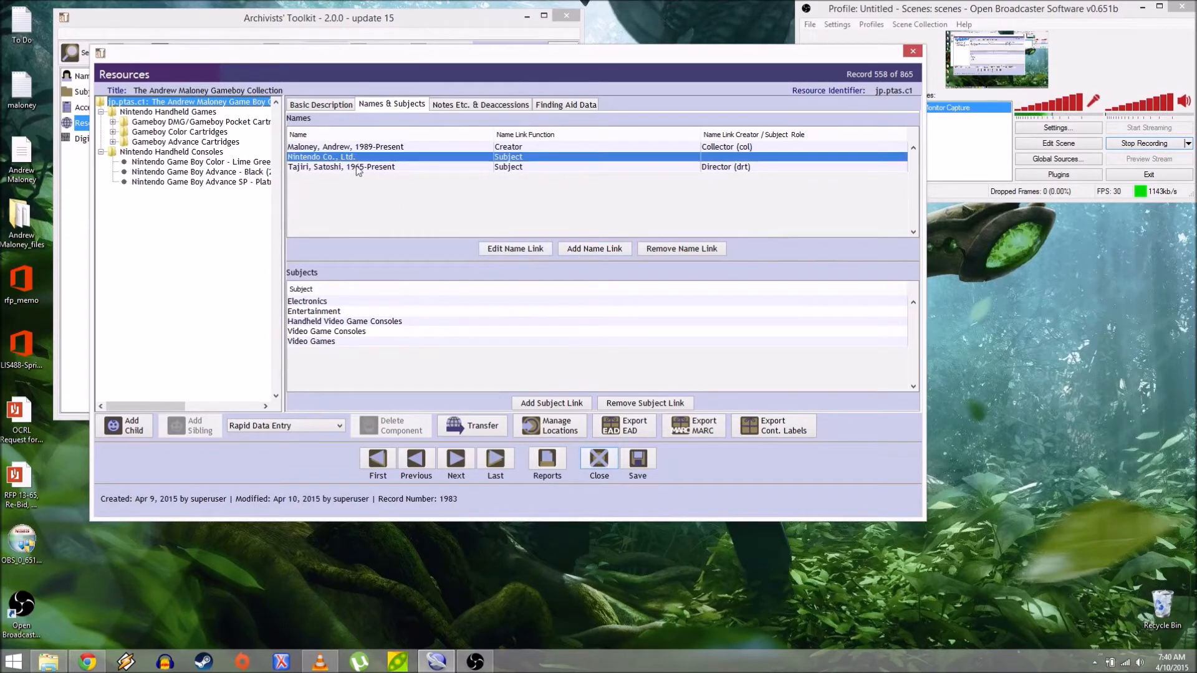
{"action": "left_click", "coordinate": [364, 147]}
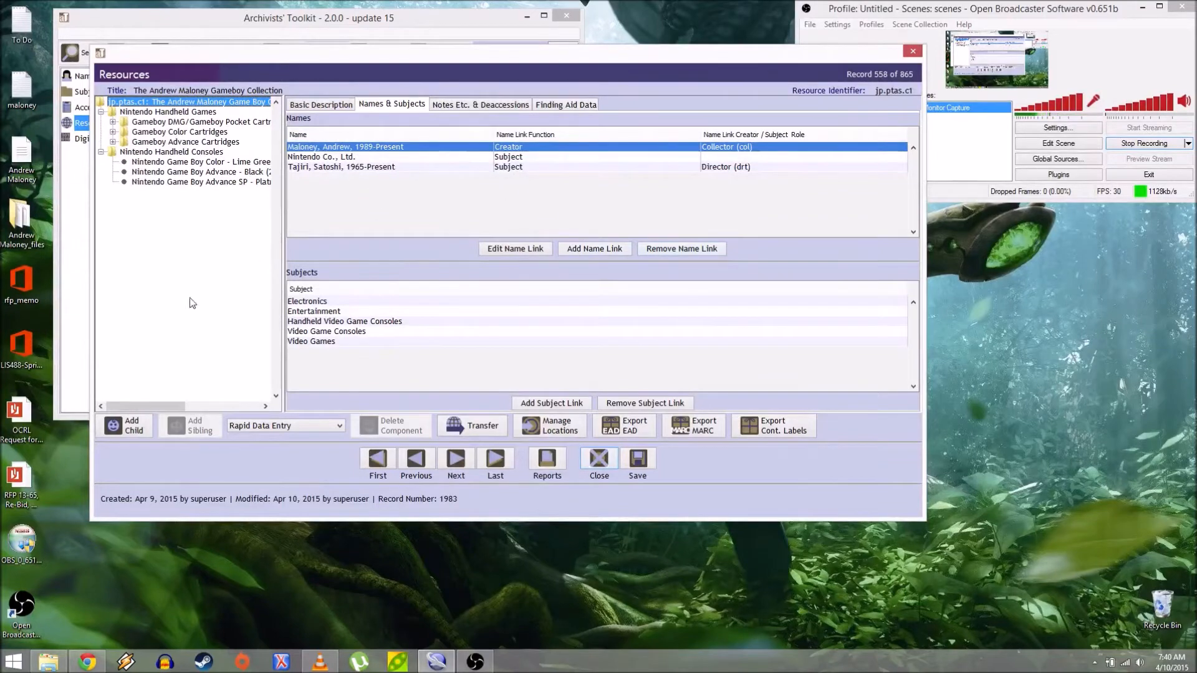
Open the name lookup for adding a name link to the collection and browse the existing names
{"action": "left_click", "coordinate": [595, 249]}
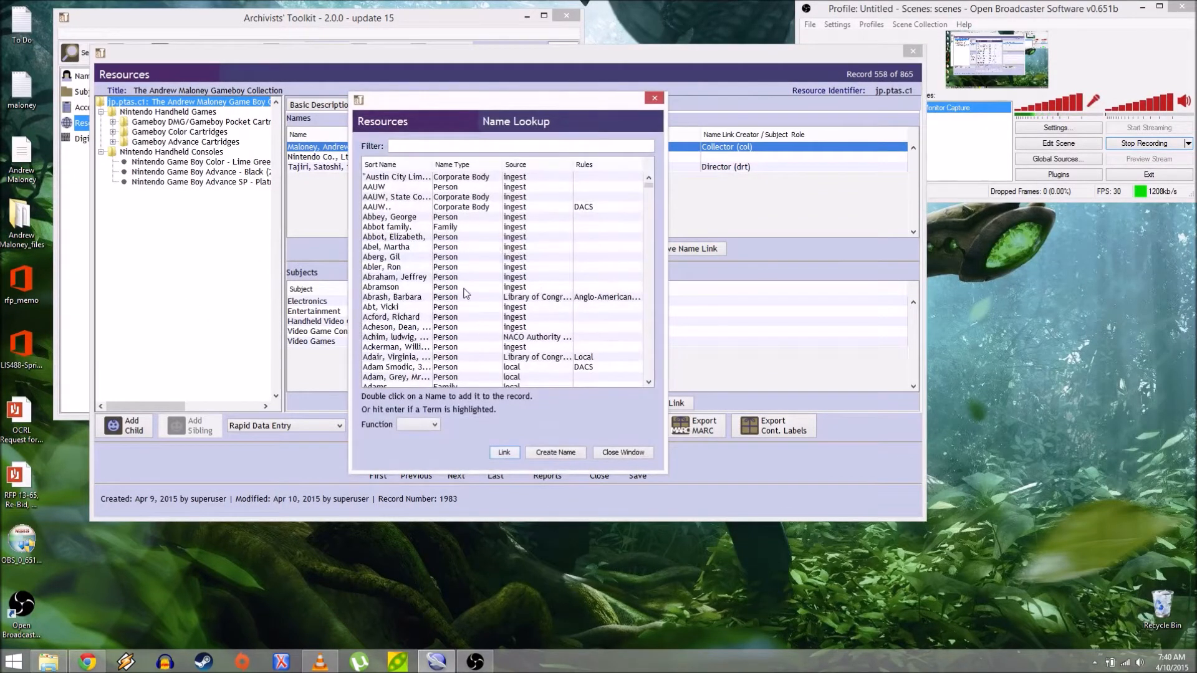
{"action": "scroll", "coordinate": [465, 293], "scroll_direction": "down", "scroll_amount": 10}
{"action": "scroll", "coordinate": [479, 279], "scroll_direction": "down", "scroll_amount": 15}
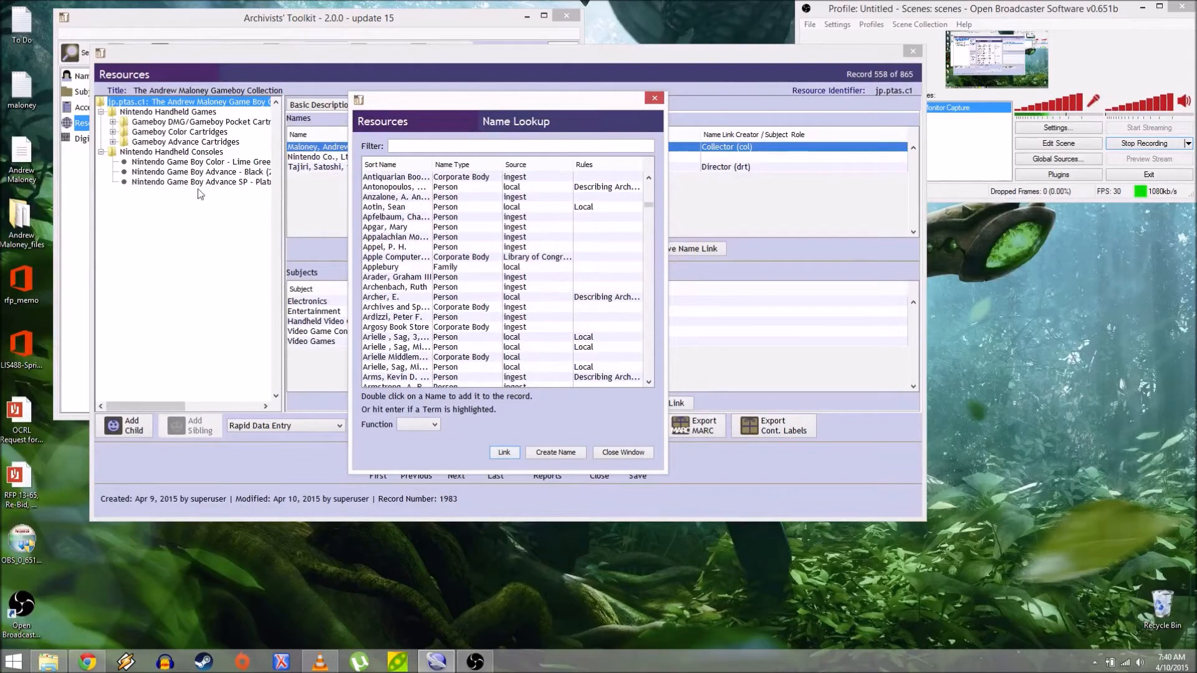
{"action": "left_click", "coordinate": [290, 34]}
{"action": "scroll", "coordinate": [546, 274], "scroll_direction": "down", "scroll_amount": 15}
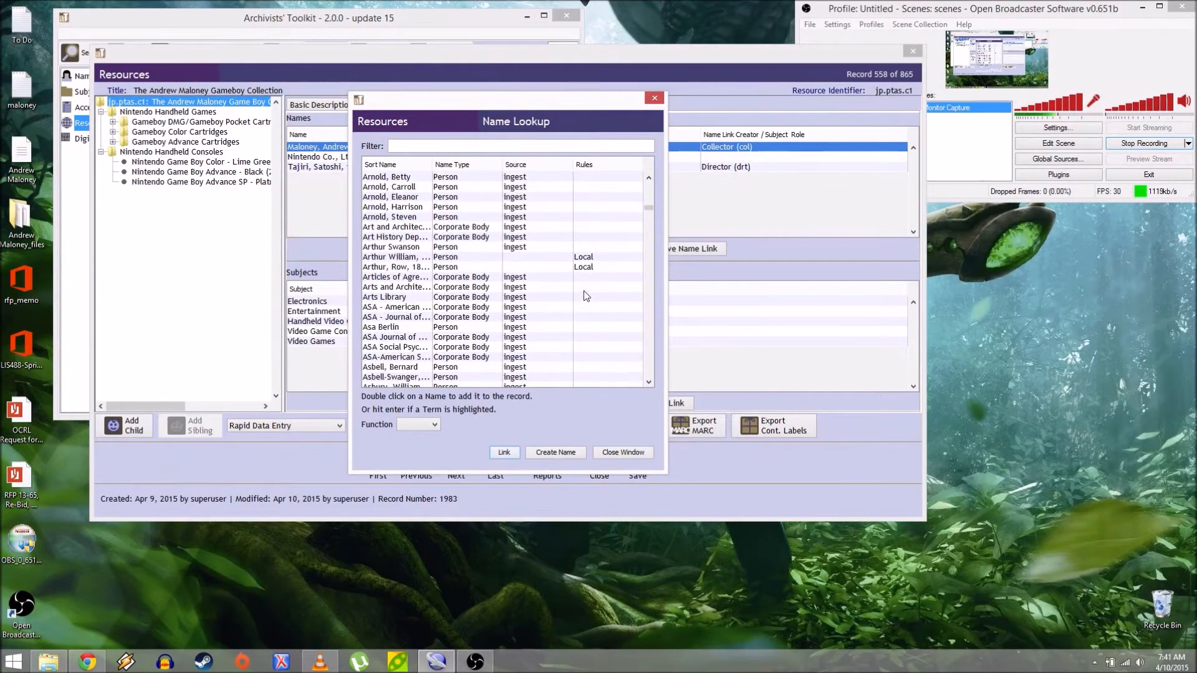
{"action": "scroll", "coordinate": [577, 262], "scroll_direction": "down", "scroll_amount": 15}
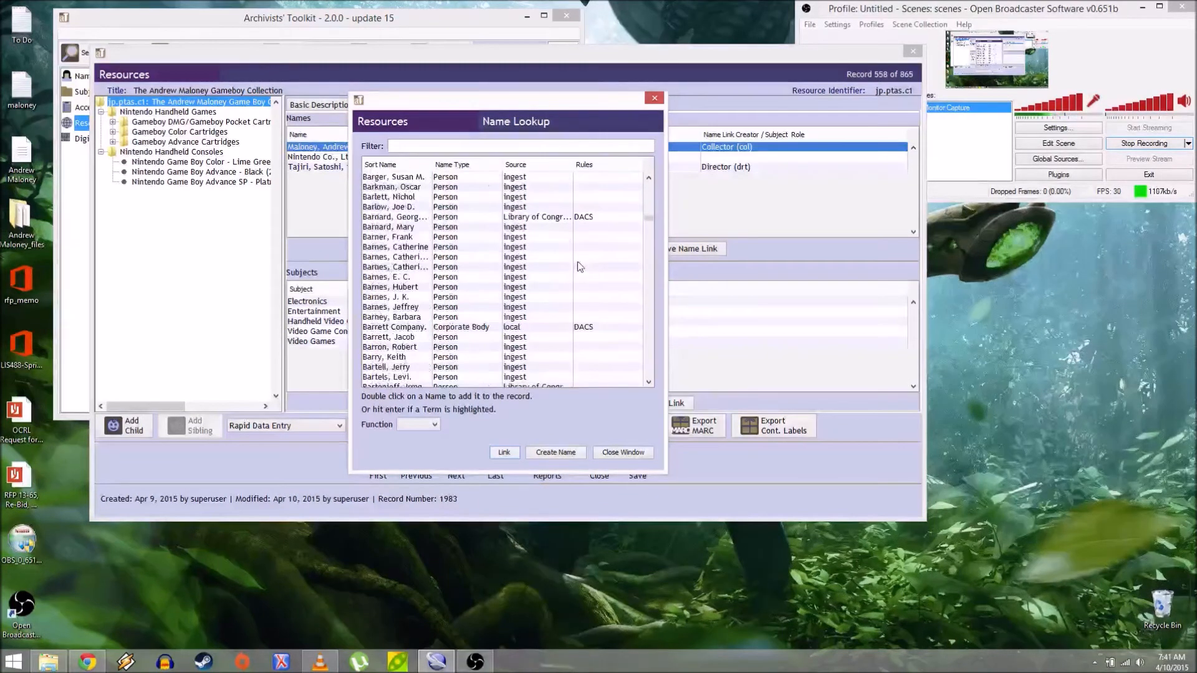
{"action": "scroll", "coordinate": [559, 252], "scroll_direction": "down", "scroll_amount": 15}
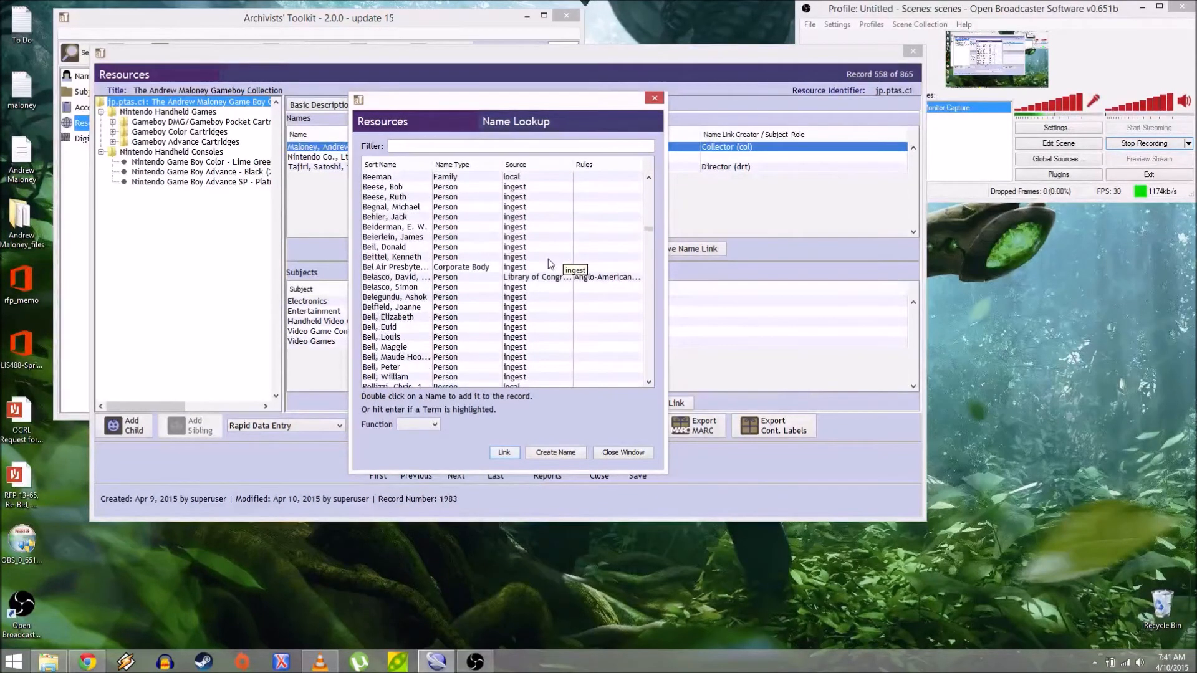
{"action": "scroll", "coordinate": [540, 249], "scroll_direction": "down", "scroll_amount": 15}
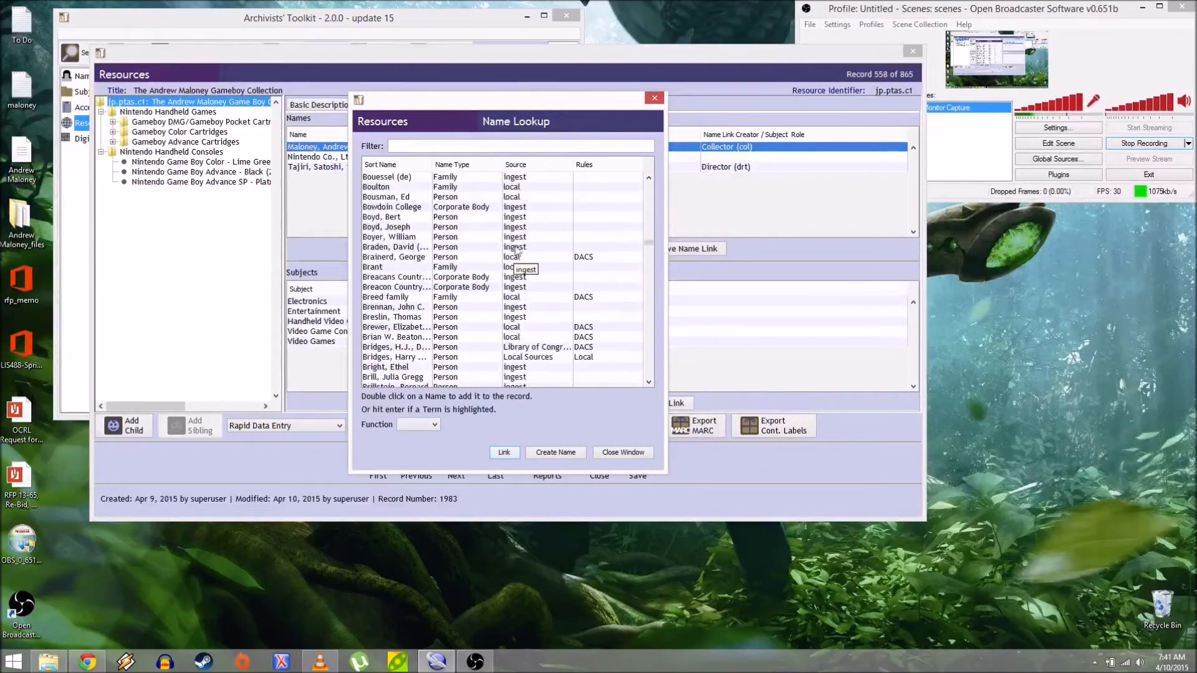
Filter the name list by "ninte", and replace that filter with the collector's first name
{"action": "type", "text": "ninte"}
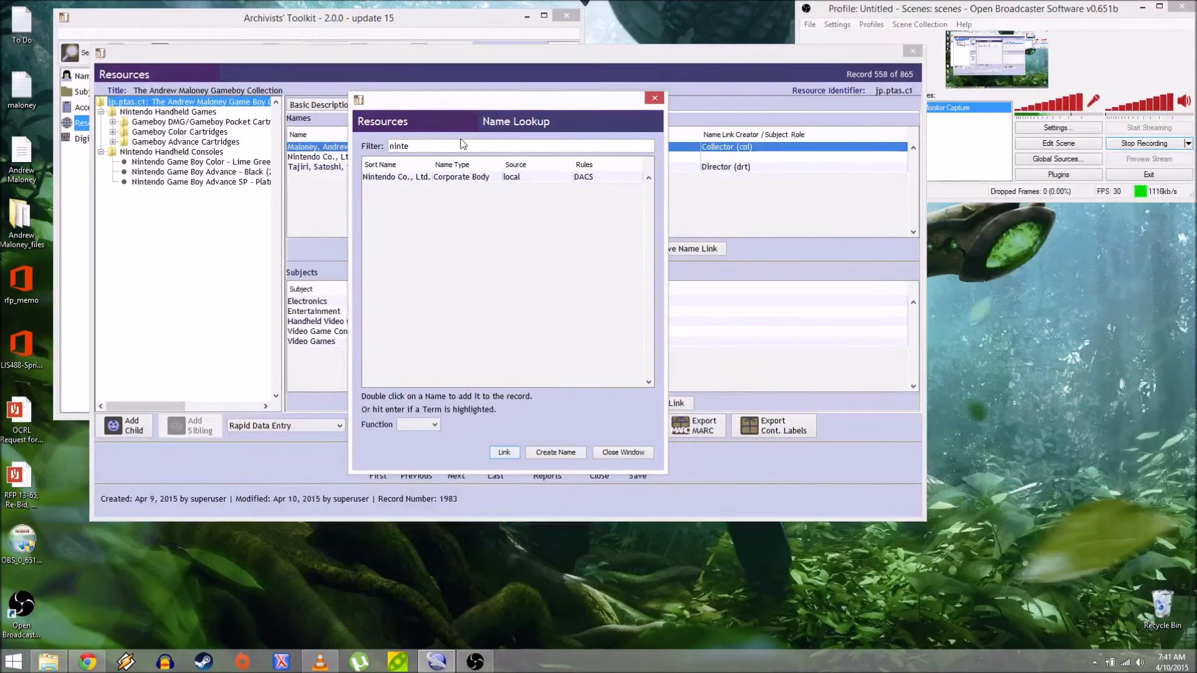
{"action": "key", "text": "BackSpace"}
{"action": "key", "text": "BackSpace"}
{"action": "key", "text": "BackSpace"}
{"action": "key", "text": "BackSpace"}
{"action": "key", "text": "BackSpace"}
{"action": "type", "text": "andrew"}
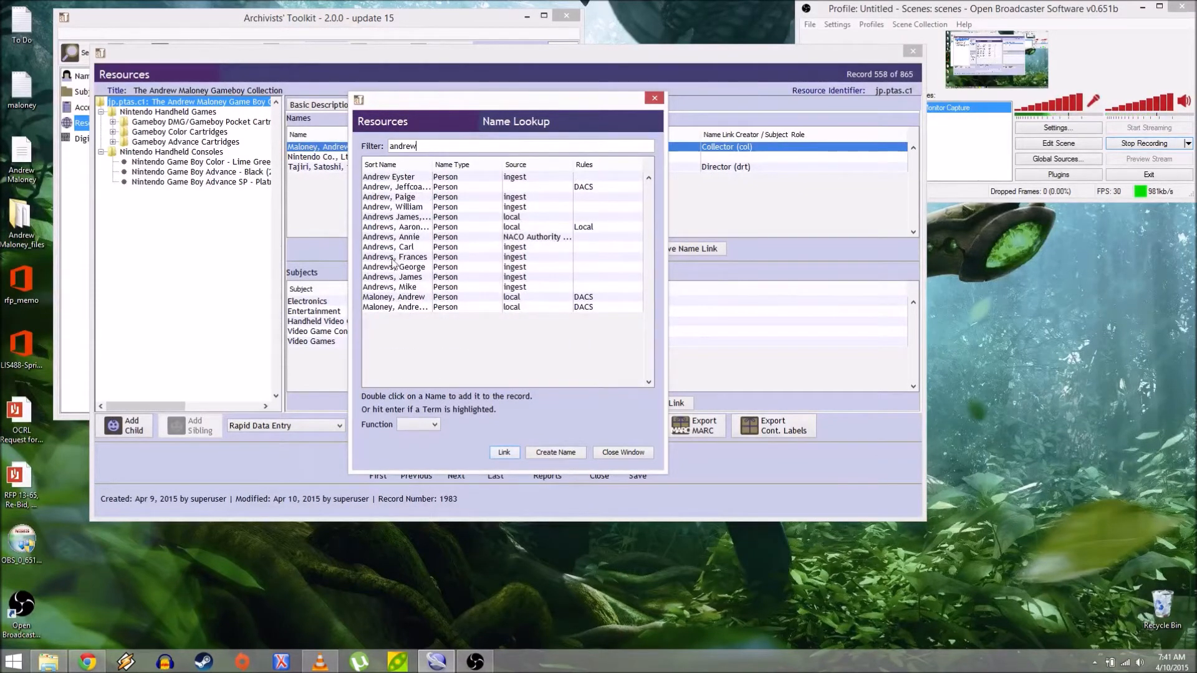
Select the collector's name entry in the filtered list and set the link function to Subject
{"action": "left_click", "coordinate": [373, 298]}
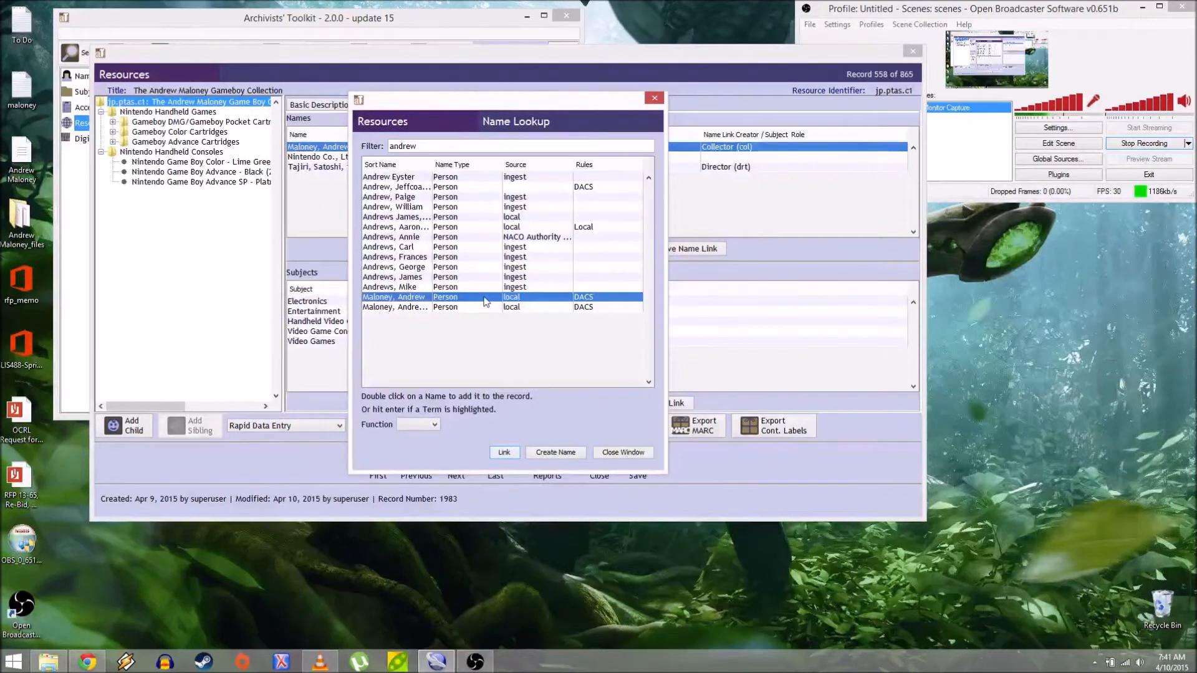
{"action": "left_click", "coordinate": [426, 426]}
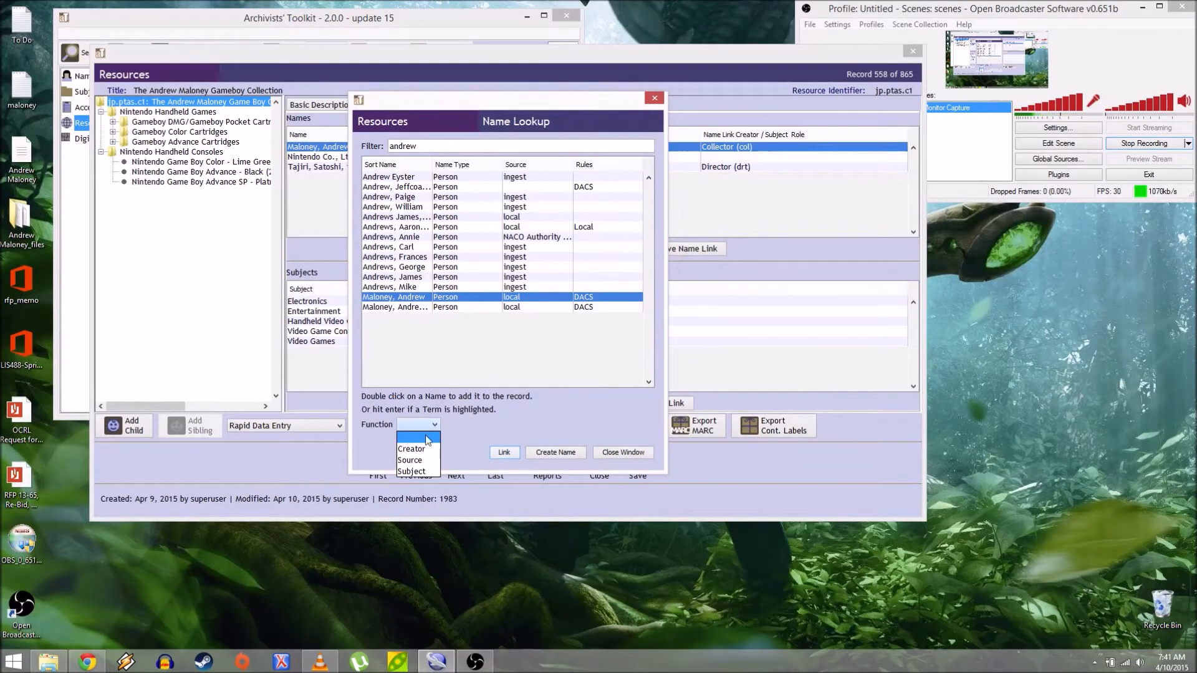
{"action": "left_click", "coordinate": [426, 472]}
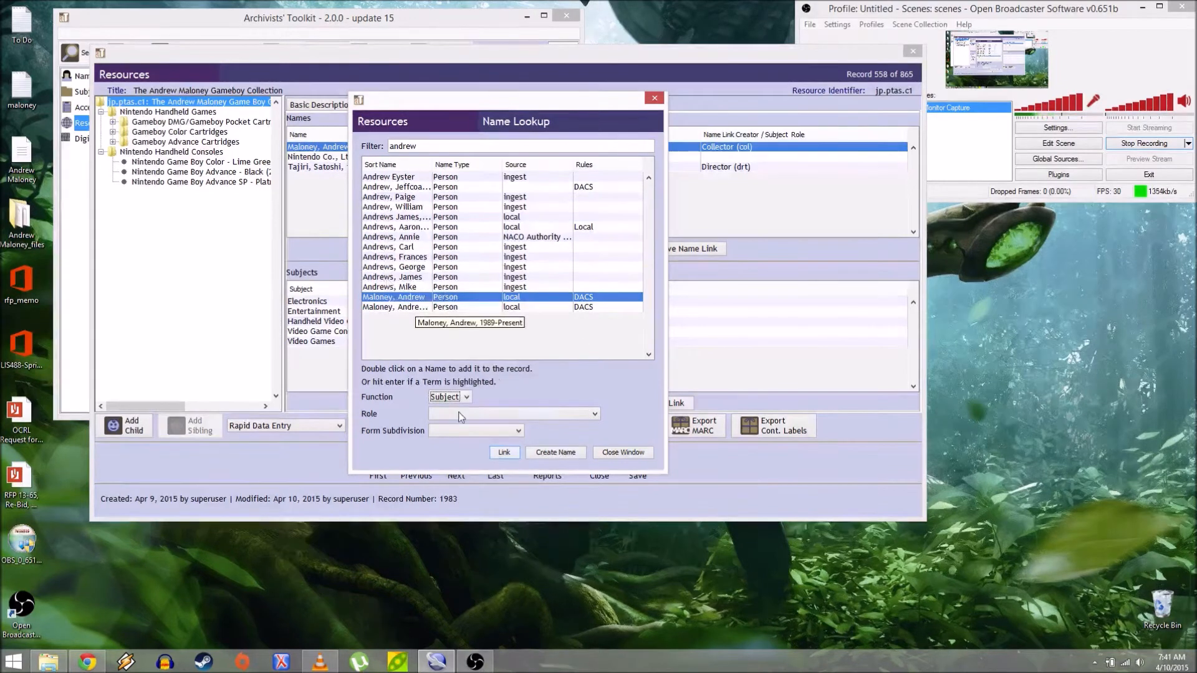
Look through the Role options offered for the Subject function and close the list without choosing one
{"action": "left_click", "coordinate": [482, 414]}
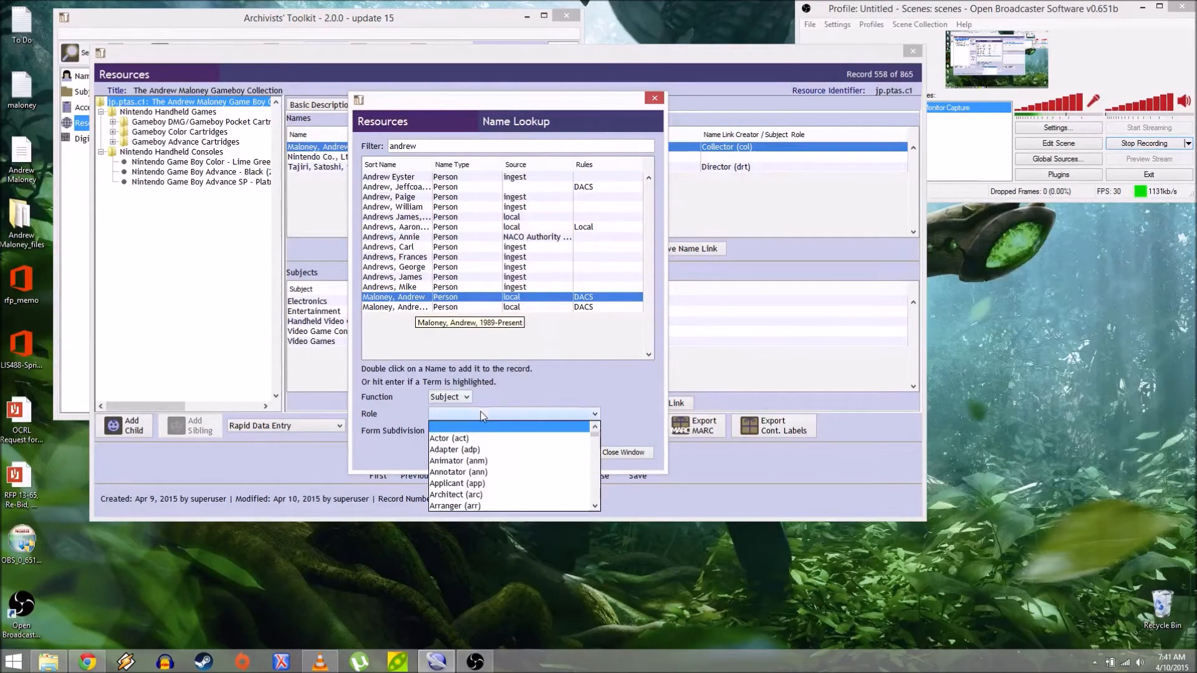
{"action": "scroll", "coordinate": [493, 452], "scroll_direction": "down", "scroll_amount": 20}
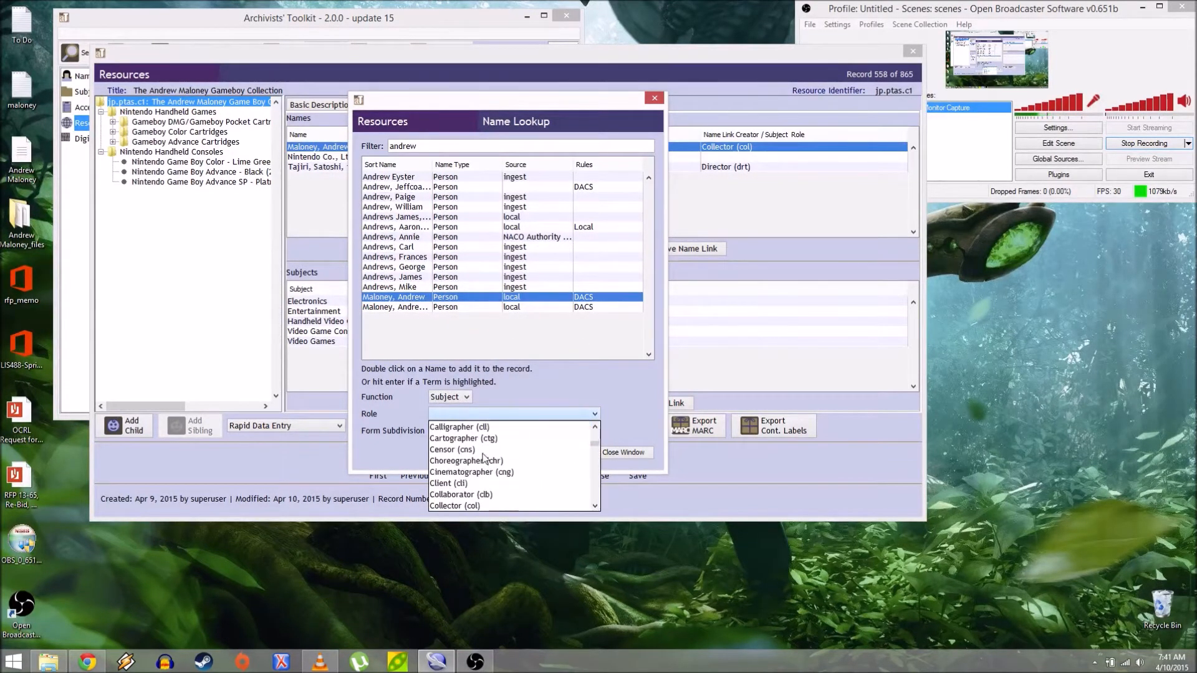
{"action": "scroll", "coordinate": [482, 460], "scroll_direction": "down", "scroll_amount": 13}
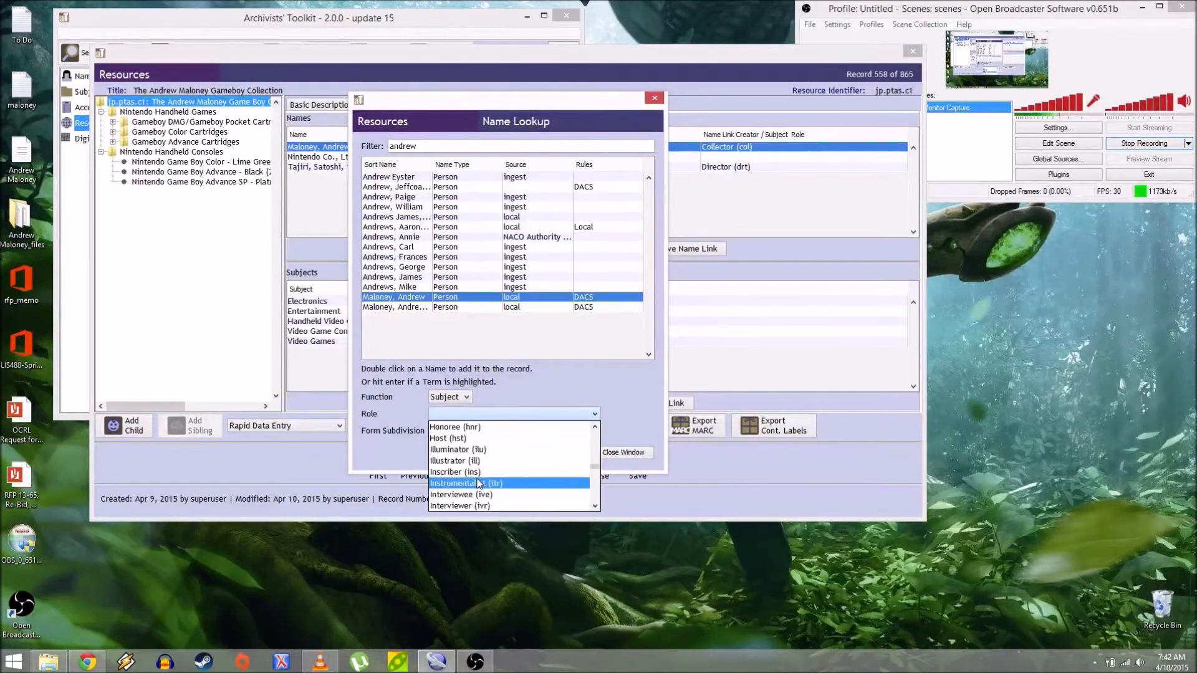
{"action": "scroll", "coordinate": [492, 474], "scroll_direction": "up", "scroll_amount": 1}
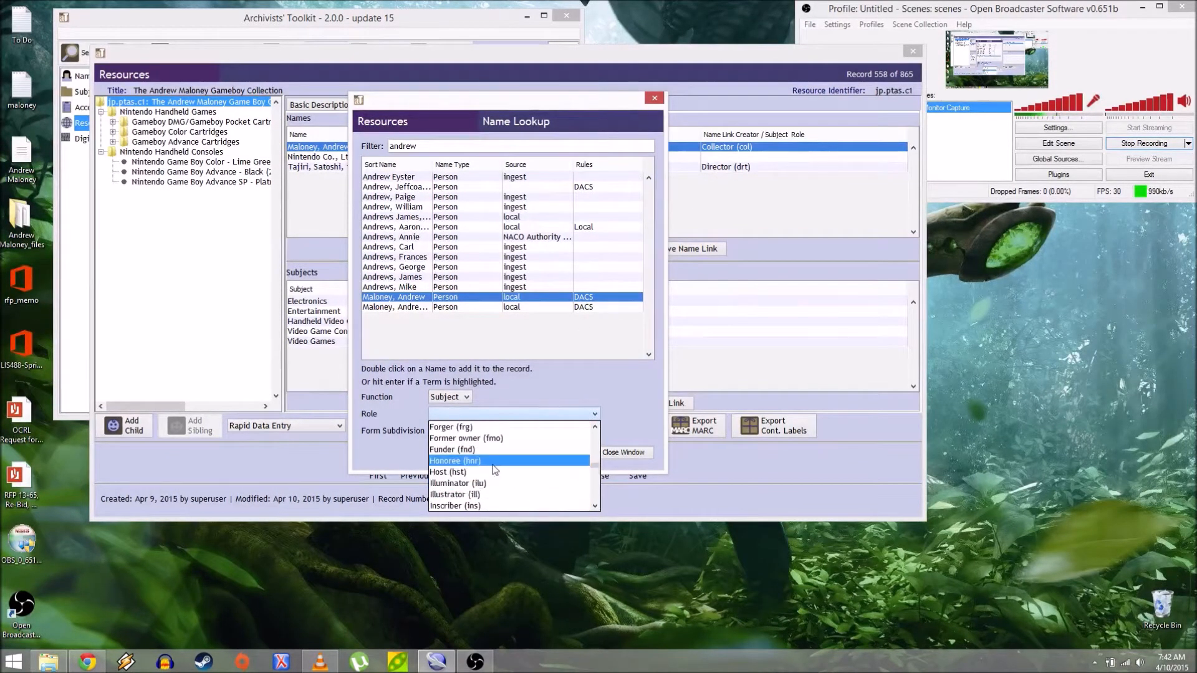
{"action": "scroll", "coordinate": [480, 442], "scroll_direction": "up", "scroll_amount": 20}
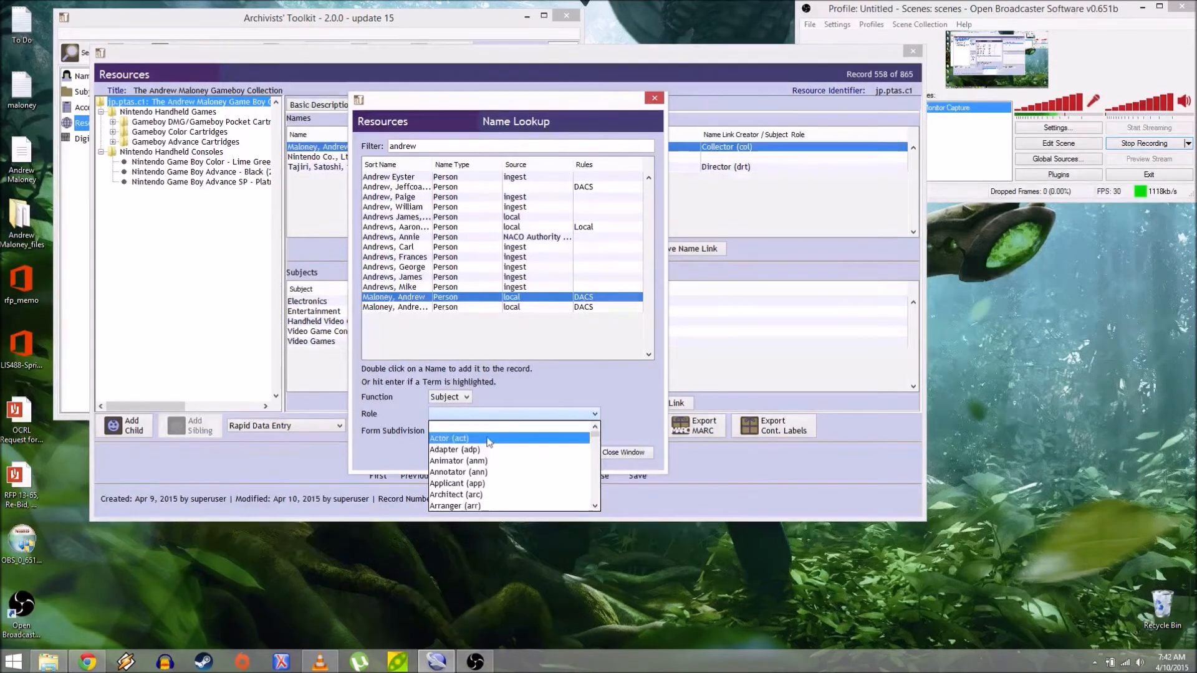
{"action": "left_click", "coordinate": [576, 387]}
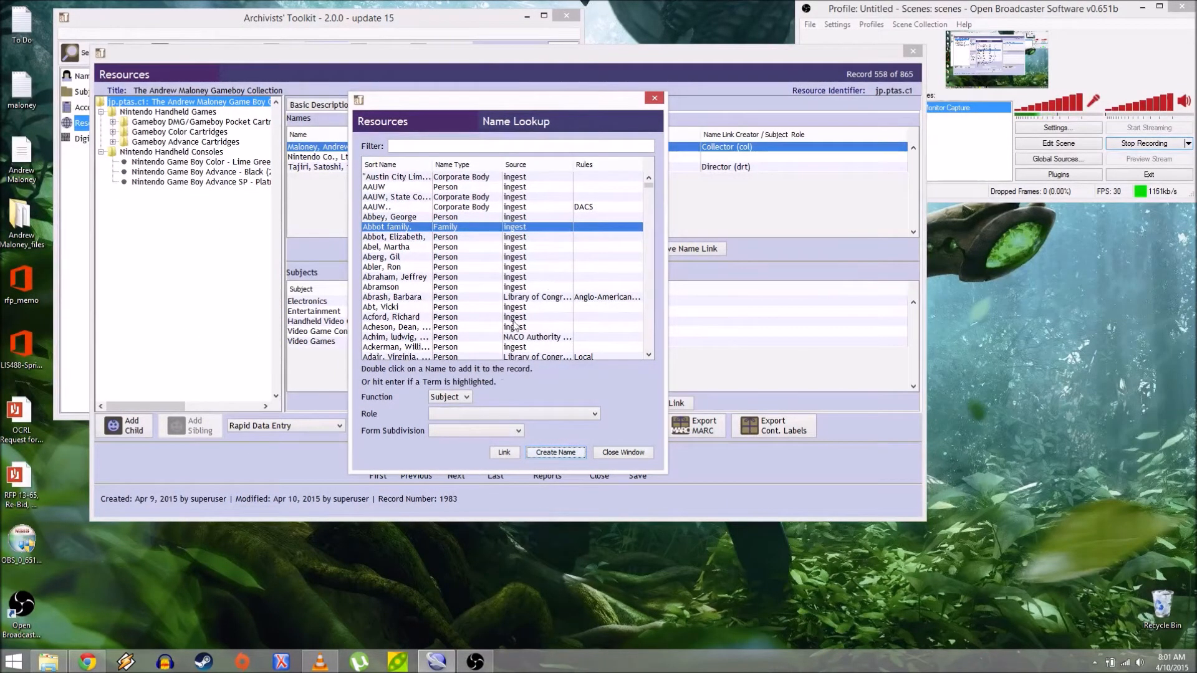
With Subject kept as the function, move the Name Lookup window off the linked names and show the Role options again
{"action": "left_click", "coordinate": [444, 399]}
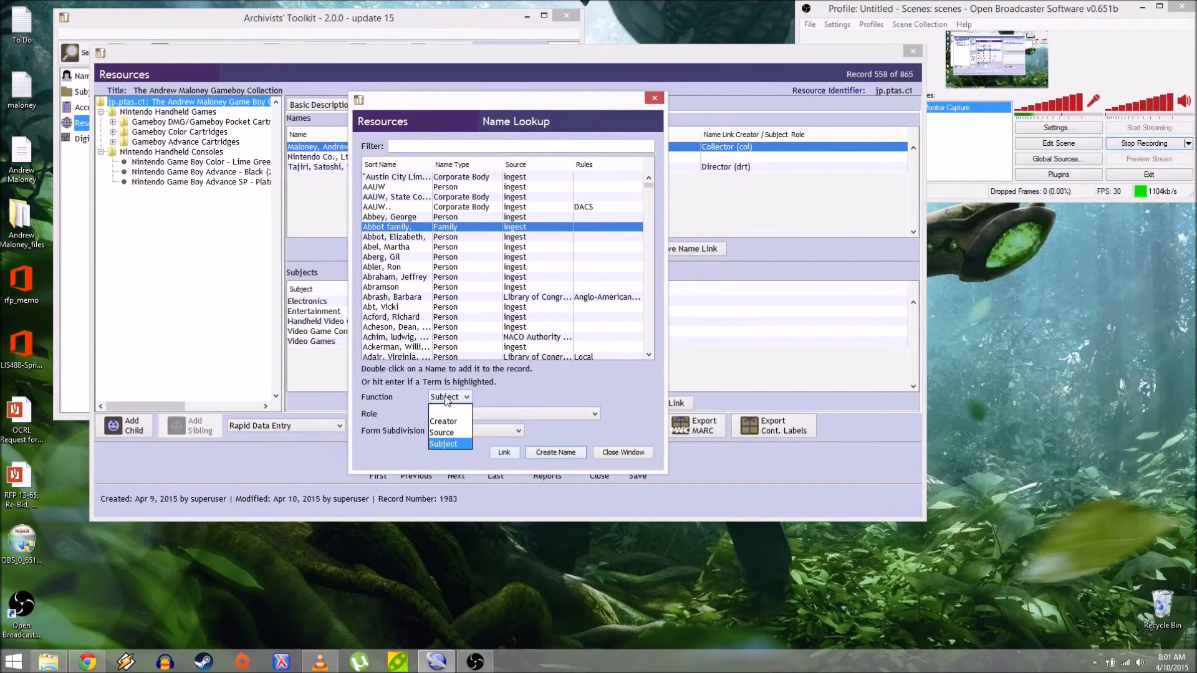
{"action": "left_click", "coordinate": [444, 444]}
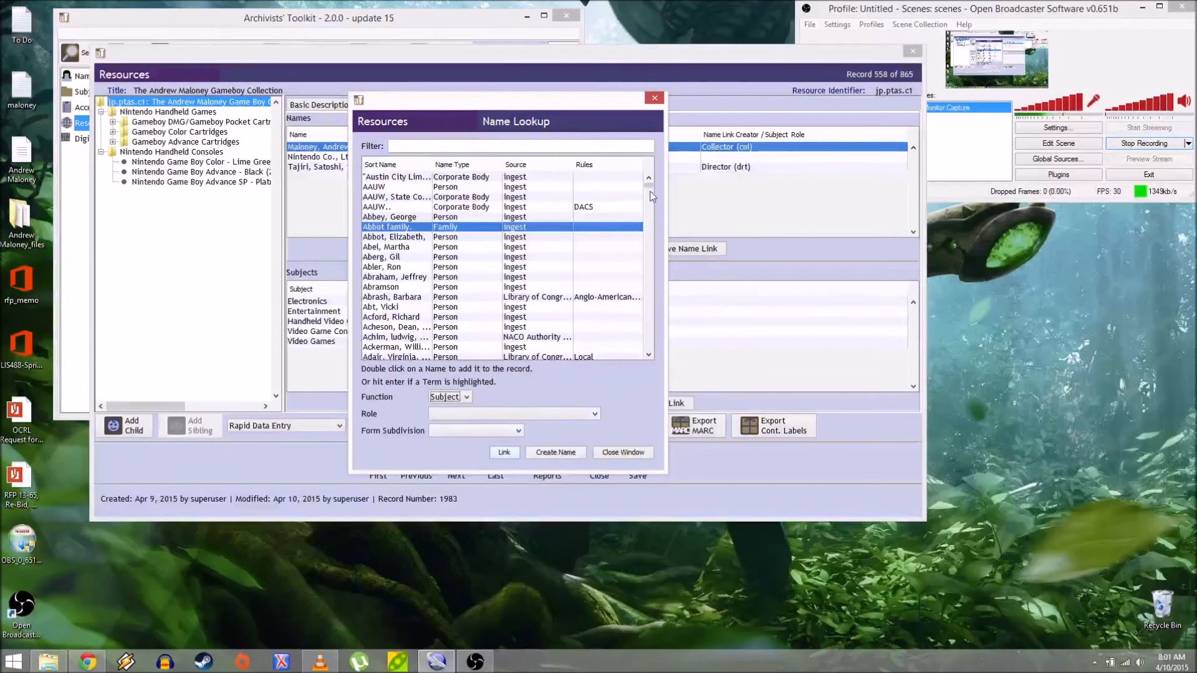
{"action": "left_click_drag", "start_coordinate": [547, 102], "coordinate": [680, 106]}
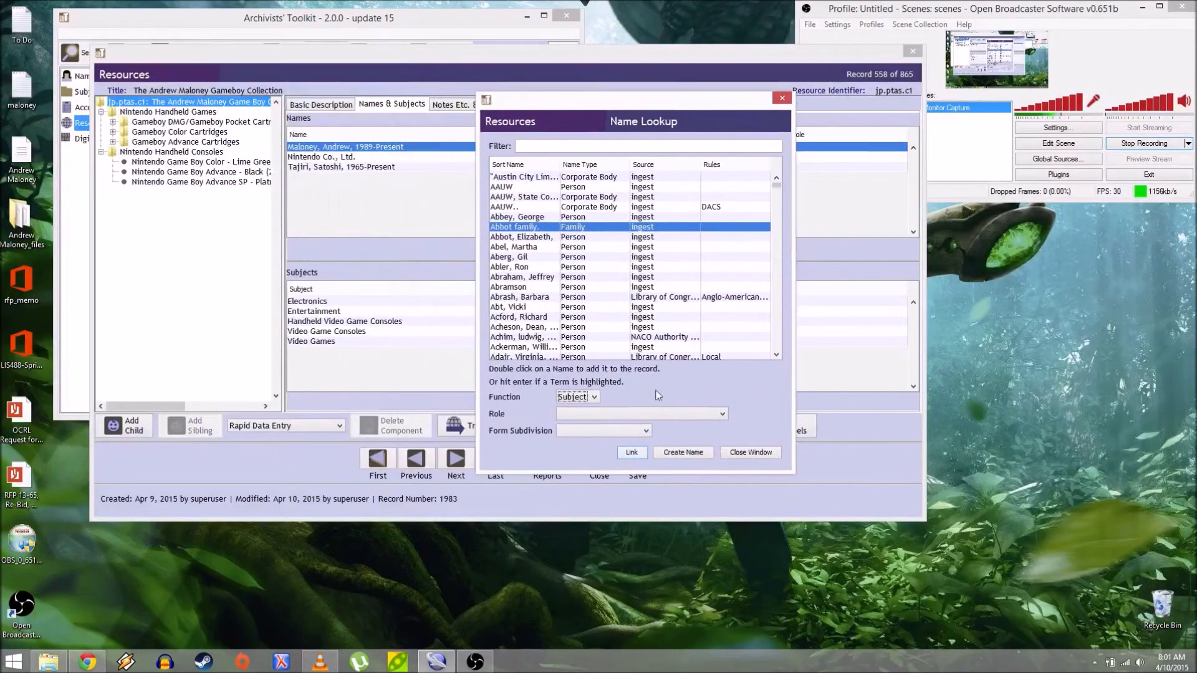
{"action": "left_click", "coordinate": [586, 414]}
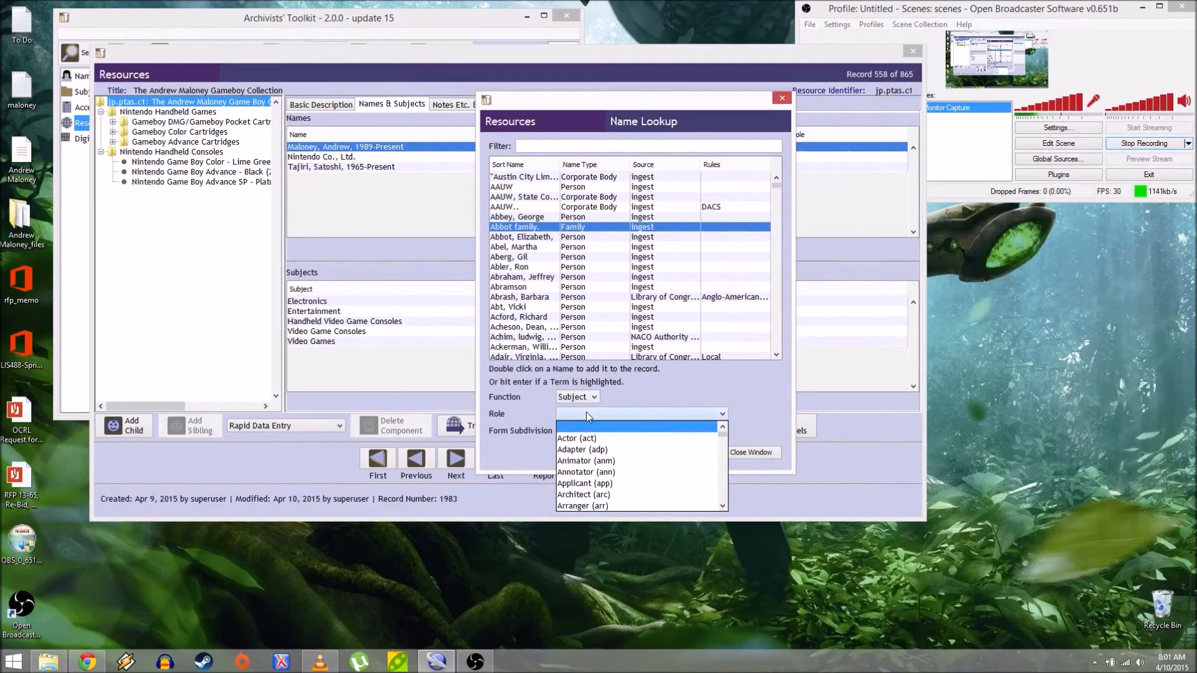
{"action": "left_click", "coordinate": [586, 412]}
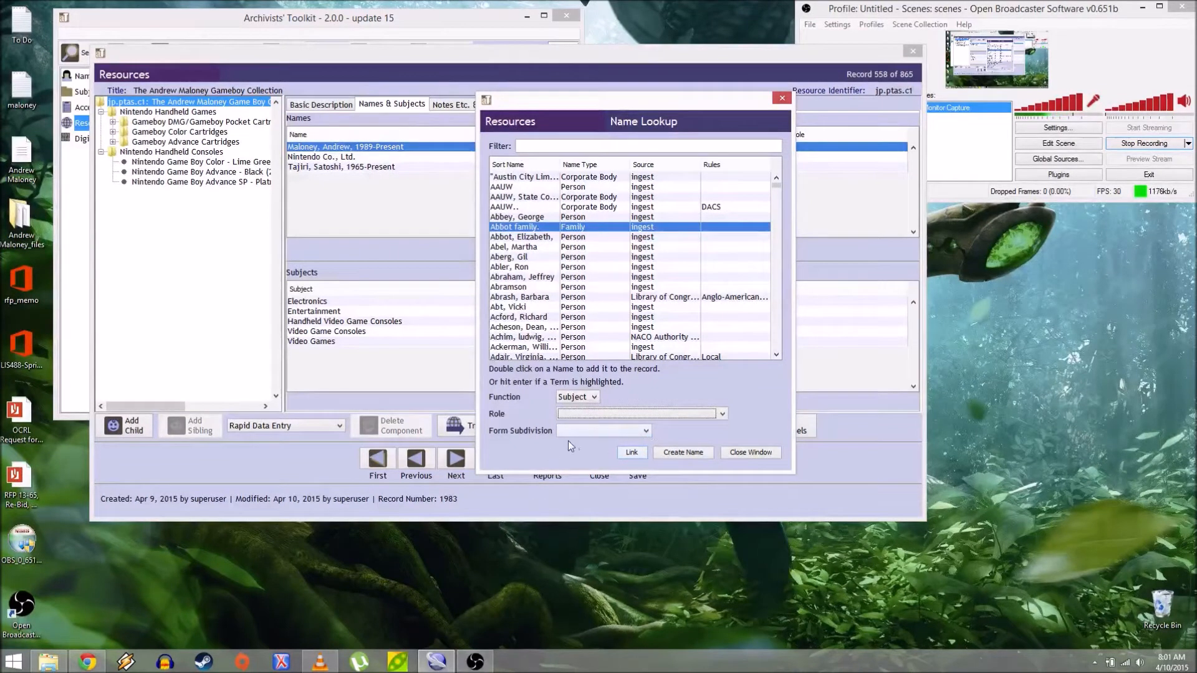
Start creating a new name record of type Person and move its Names window fully into view
{"action": "left_click", "coordinate": [689, 452]}
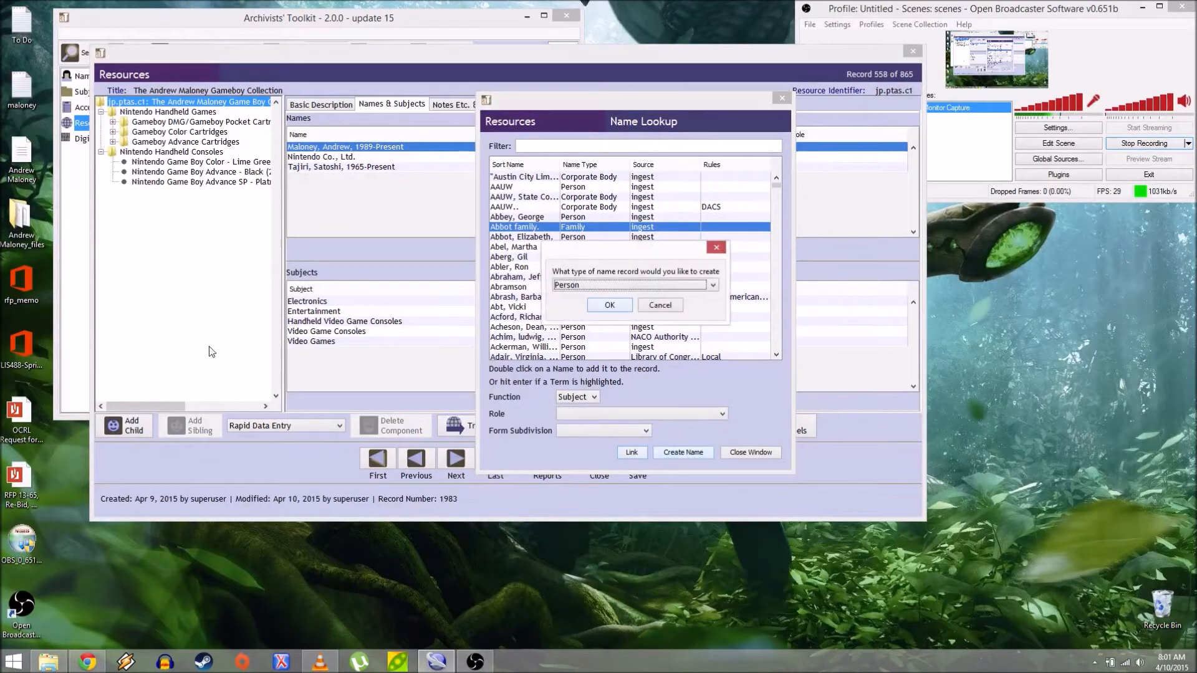
{"action": "left_click", "coordinate": [700, 286]}
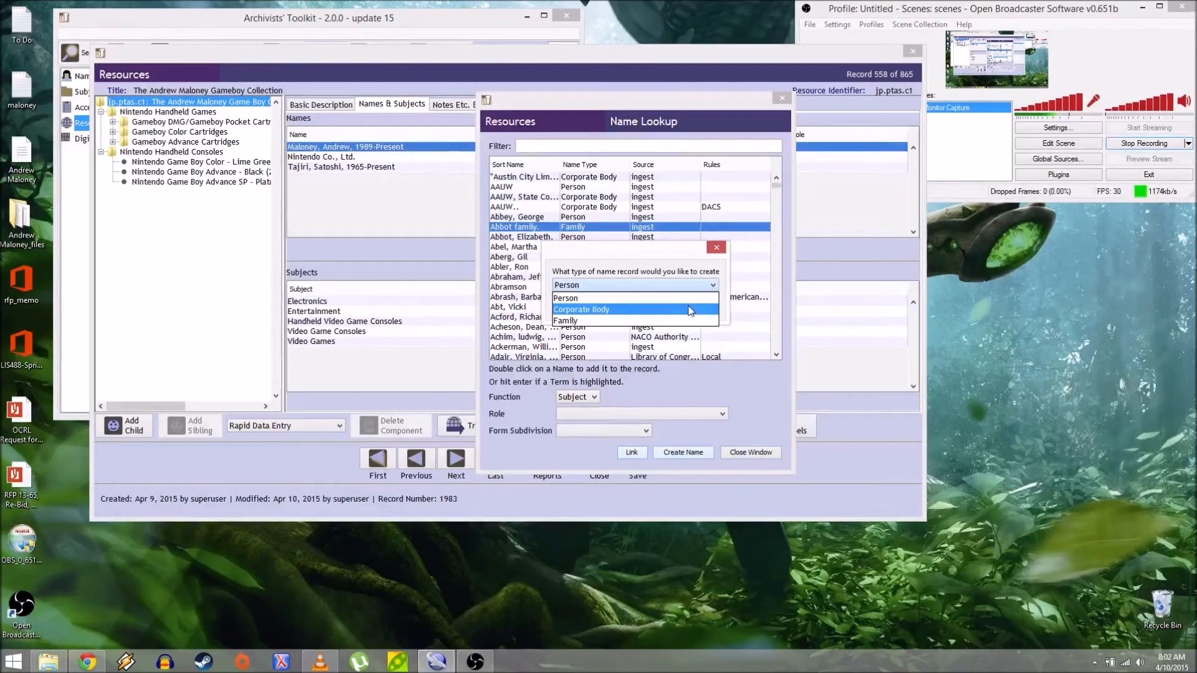
{"action": "left_click", "coordinate": [692, 298]}
{"action": "left_click", "coordinate": [612, 305]}
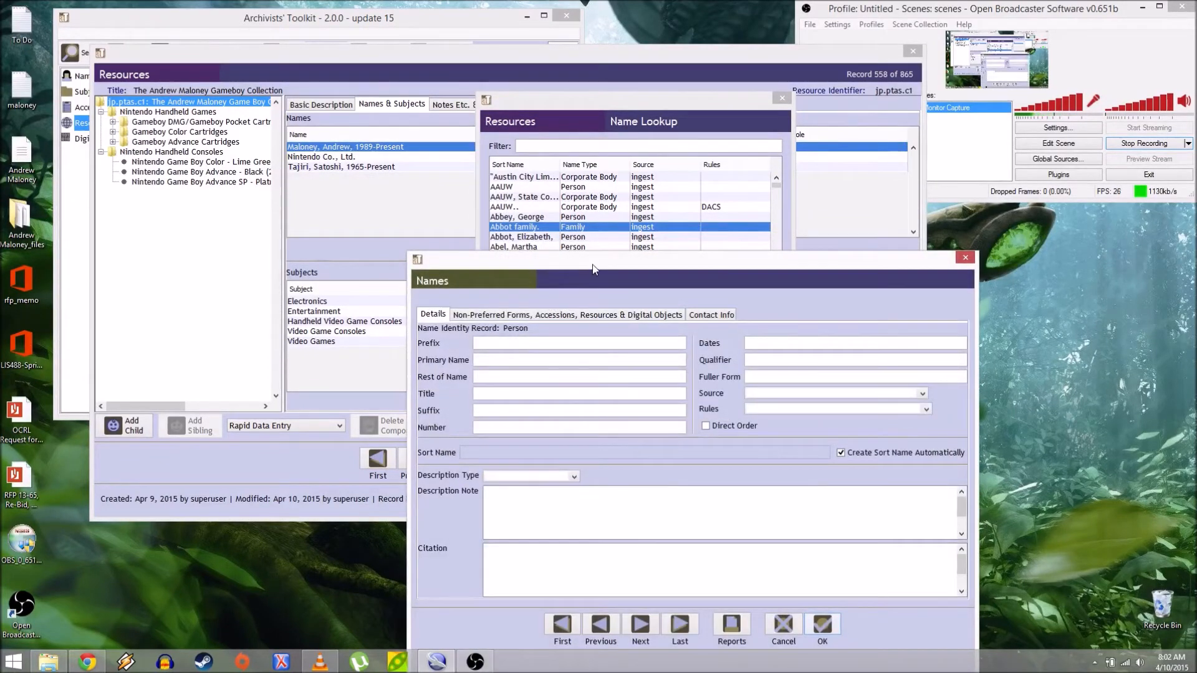
{"action": "left_click_drag", "start_coordinate": [592, 264], "coordinate": [418, 113]}
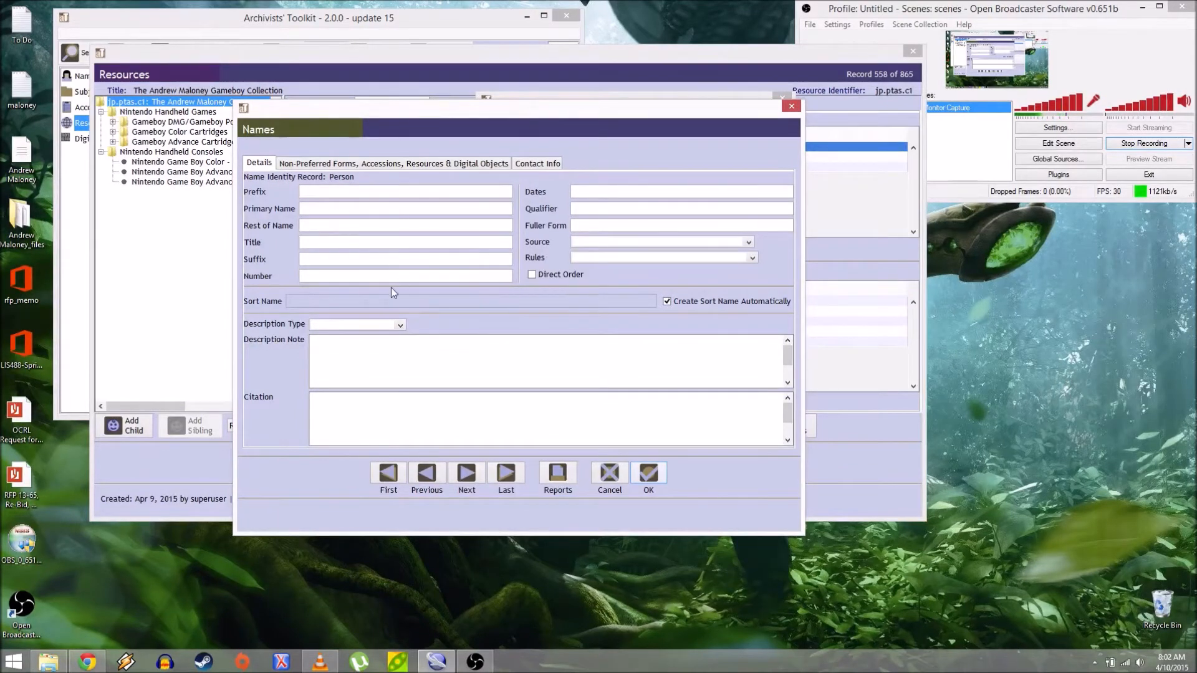
Enter Miyamoto as the primary name, Shigeru as the rest of the name, and the person's birth-to-present dates
{"action": "left_click", "coordinate": [363, 213]}
{"action": "type", "text": "Miyamoto"}
{"action": "key", "text": "Tab"}
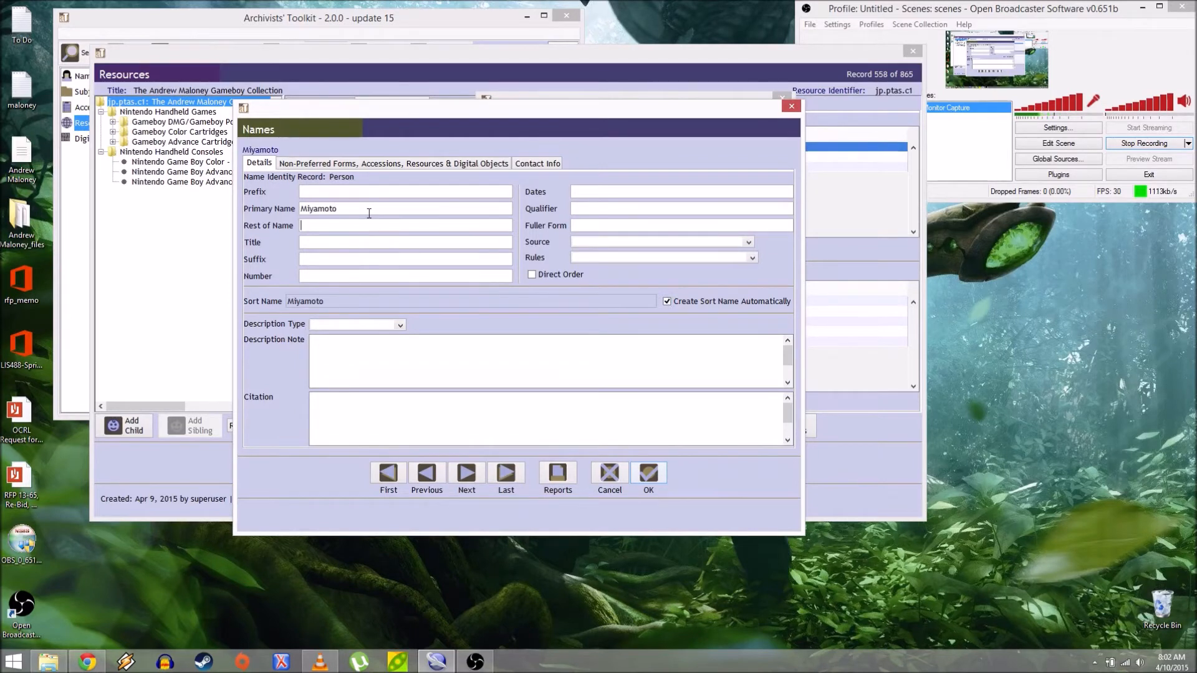
{"action": "type", "text": "Shigeru"}
{"action": "left_click", "coordinate": [580, 192]}
{"action": "type", "text": "19"}
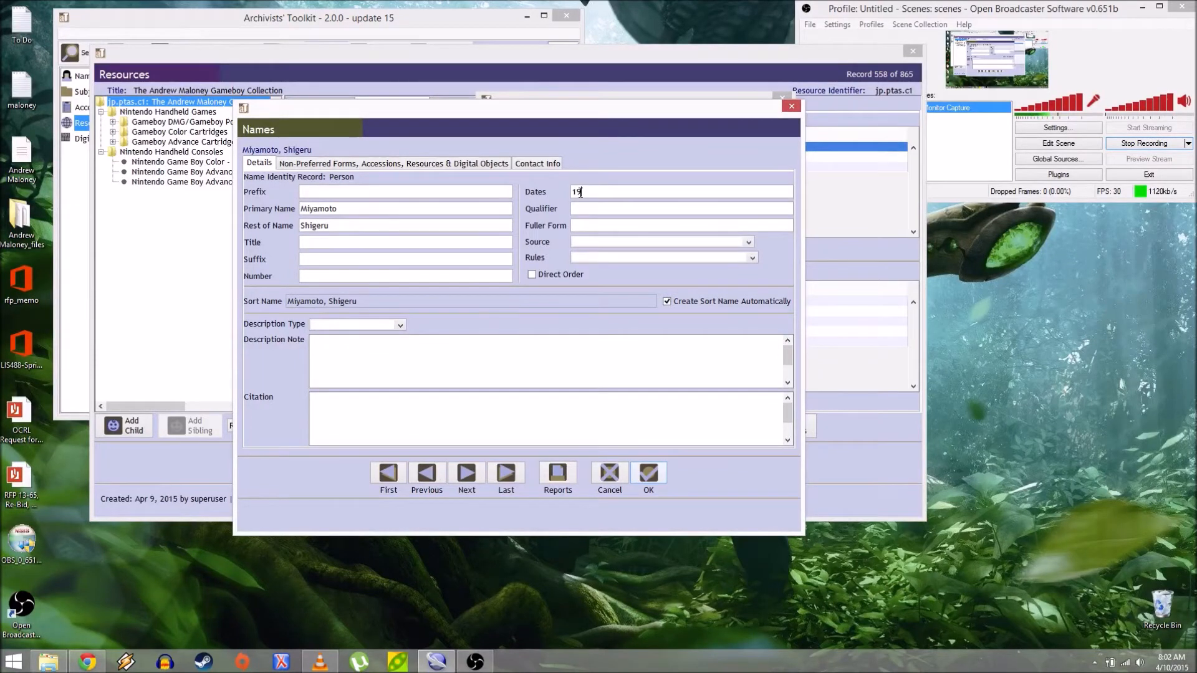
{"action": "type", "text": "52-Present"}
Set the name's source to local (local), its rules to DACS (DACS) and its description type to Biography
{"action": "left_click", "coordinate": [572, 242]}
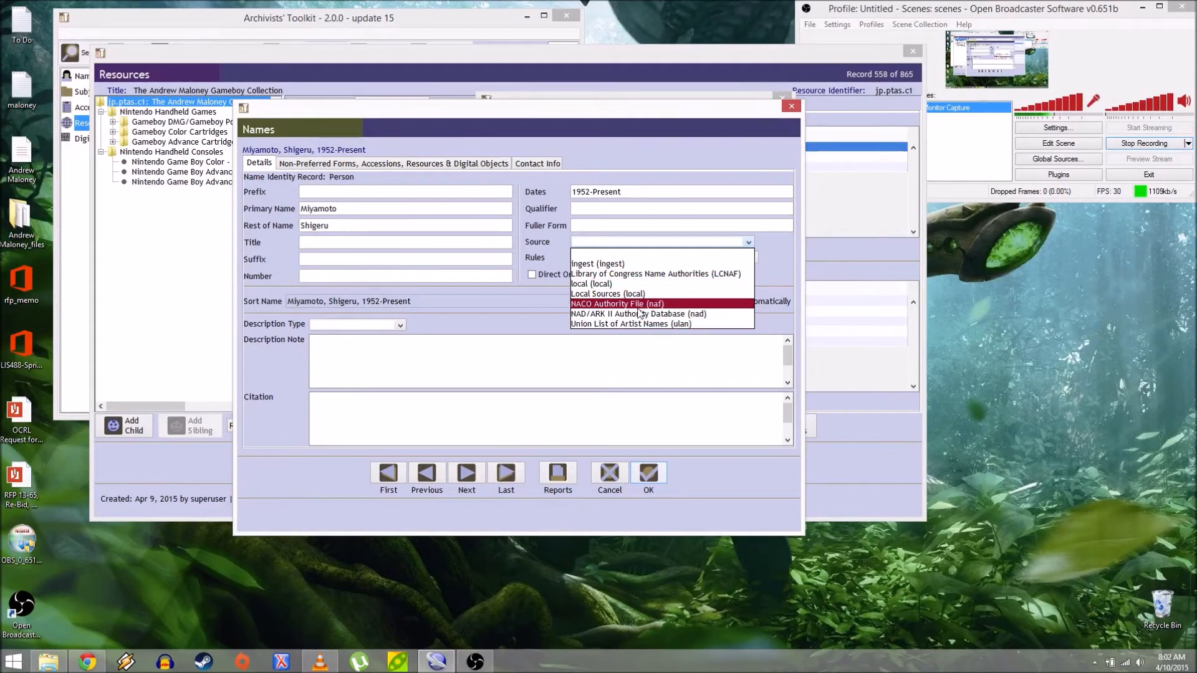
{"action": "left_click", "coordinate": [650, 286]}
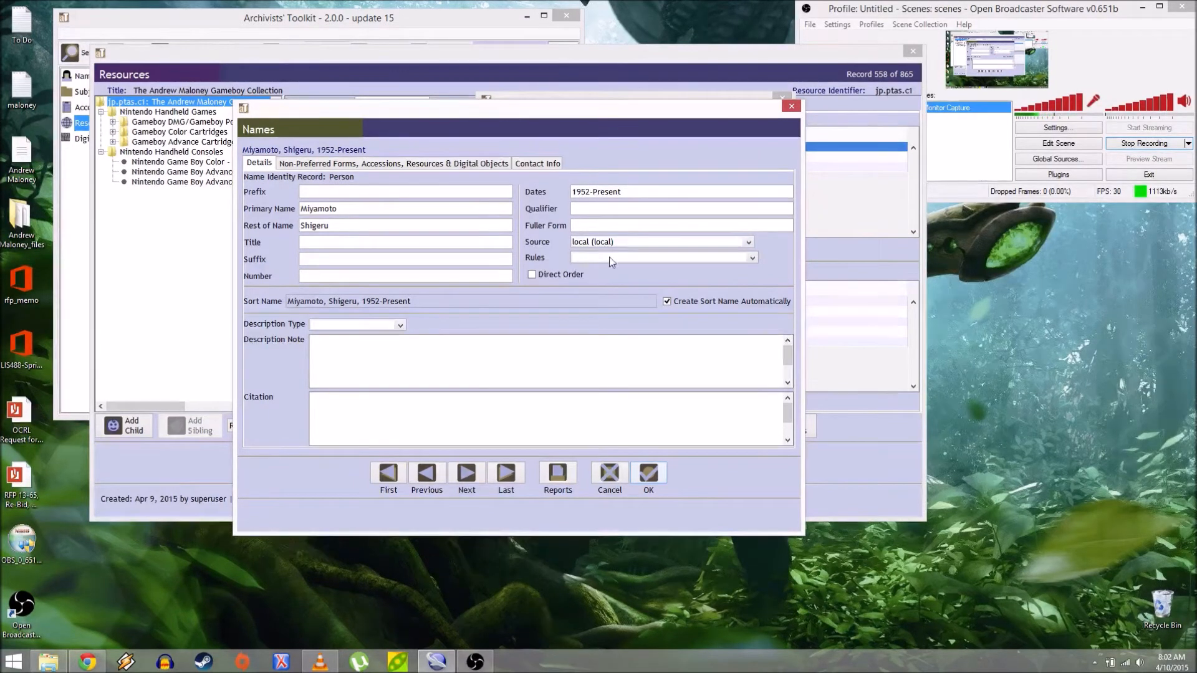
{"action": "left_click", "coordinate": [616, 256]}
{"action": "left_click", "coordinate": [624, 289]}
{"action": "left_click", "coordinate": [324, 325]}
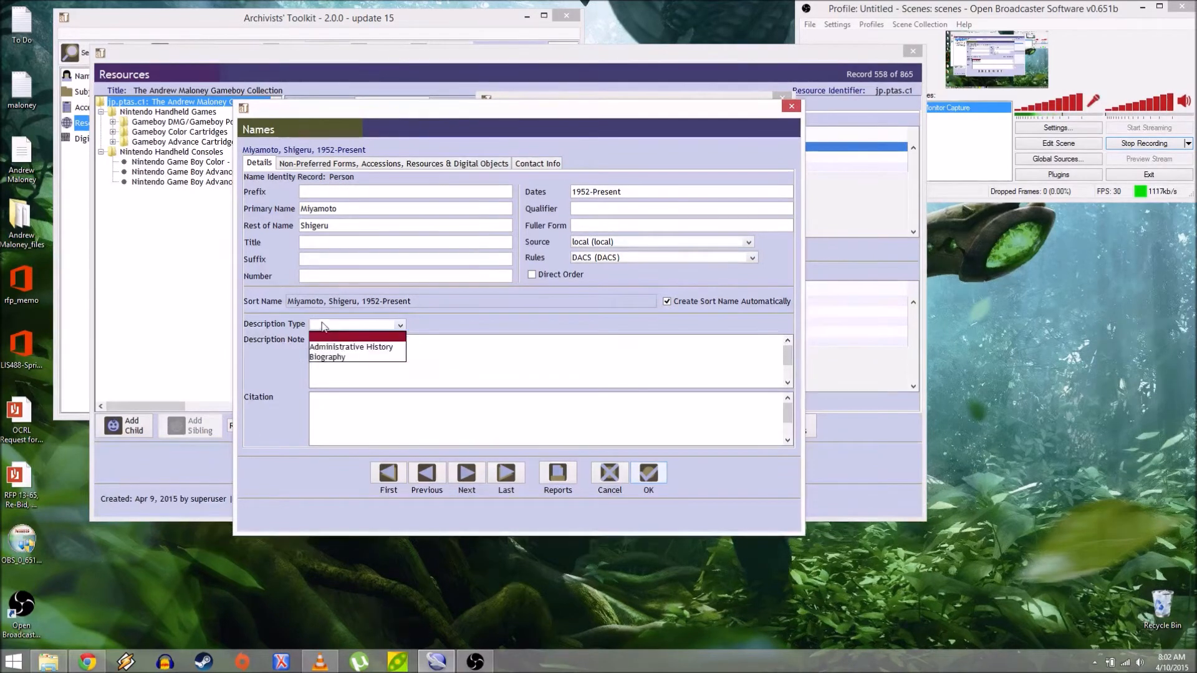
{"action": "left_click", "coordinate": [347, 358]}
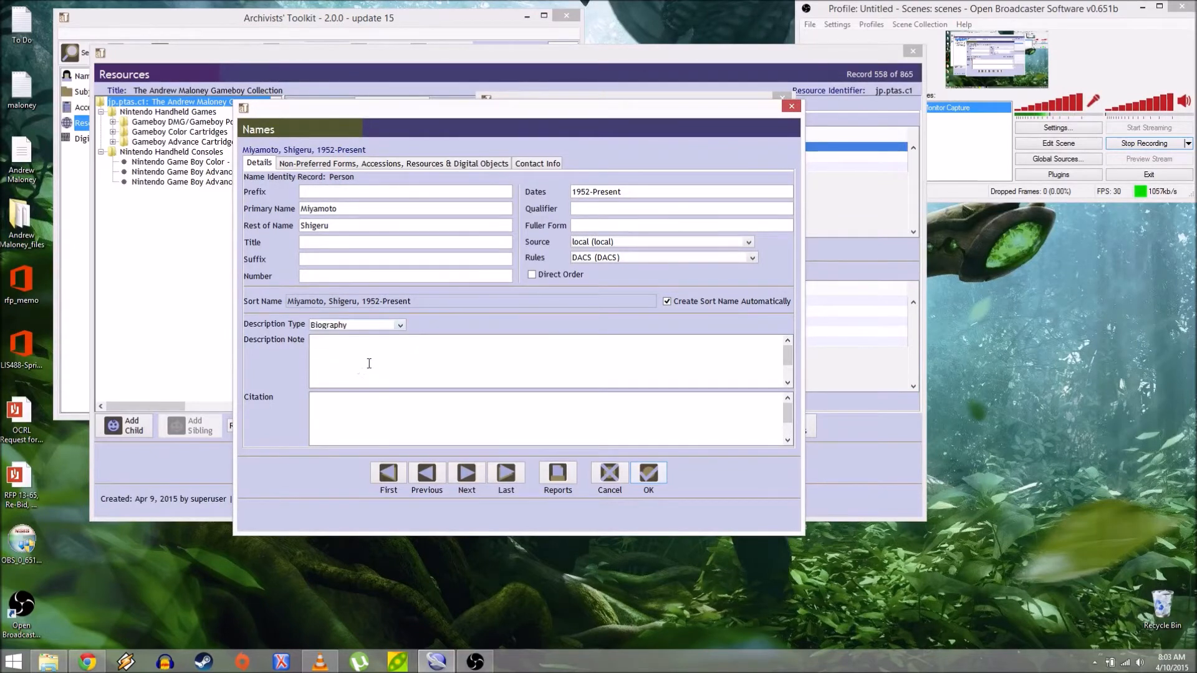
Fill the description note with Shigeru Miyamoto's biography, covering his game design work and career at Nintendo, and review the text
{"action": "type", "text": "S"}
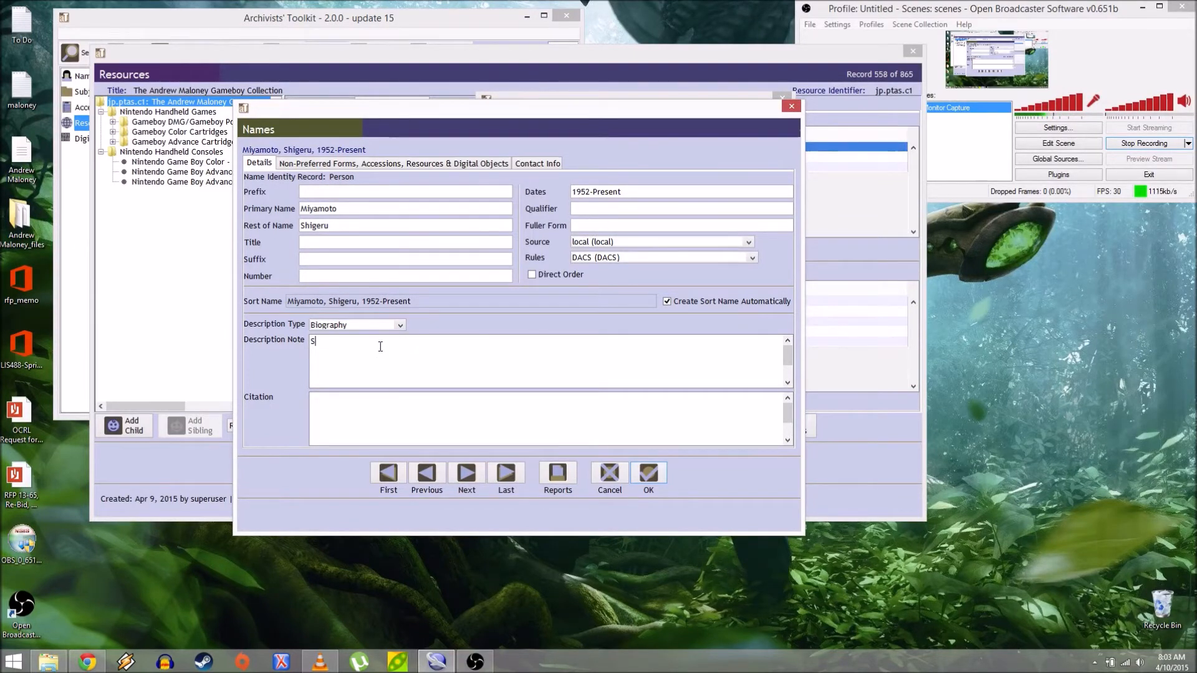
{"action": "type", "text": "Shiger"}
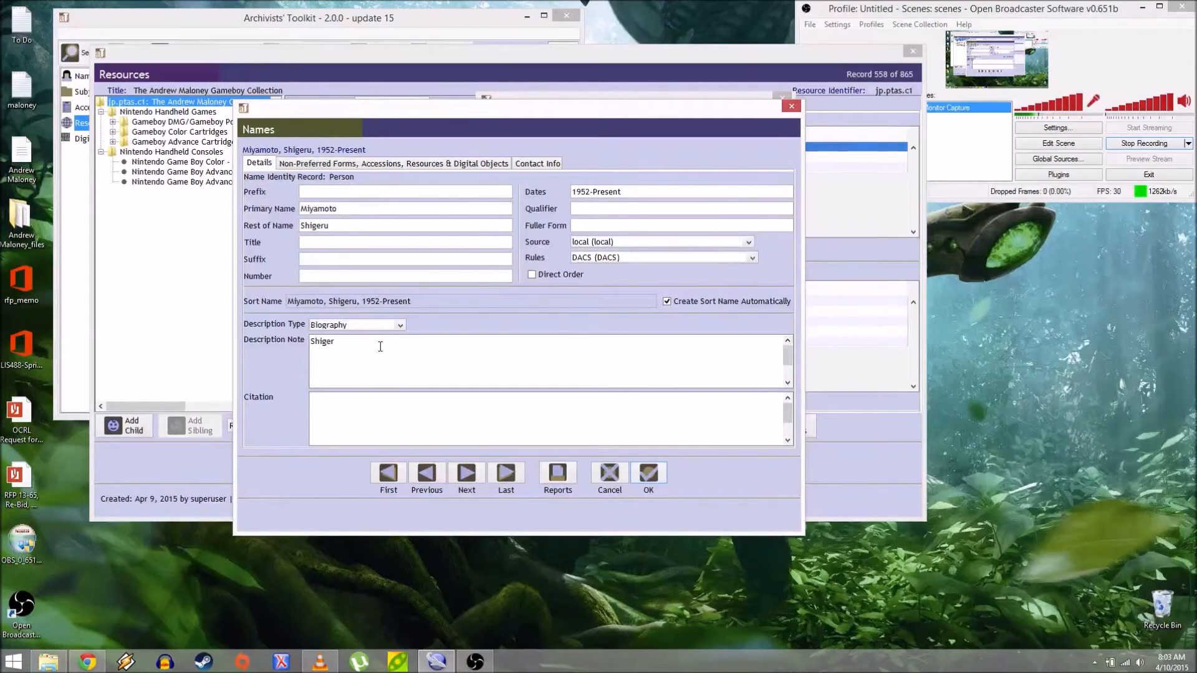
{"action": "type", "text": "u Miyamoto"}
{"action": "key", "text": "ctrl+v"}
{"action": "left_click", "coordinate": [379, 343]}
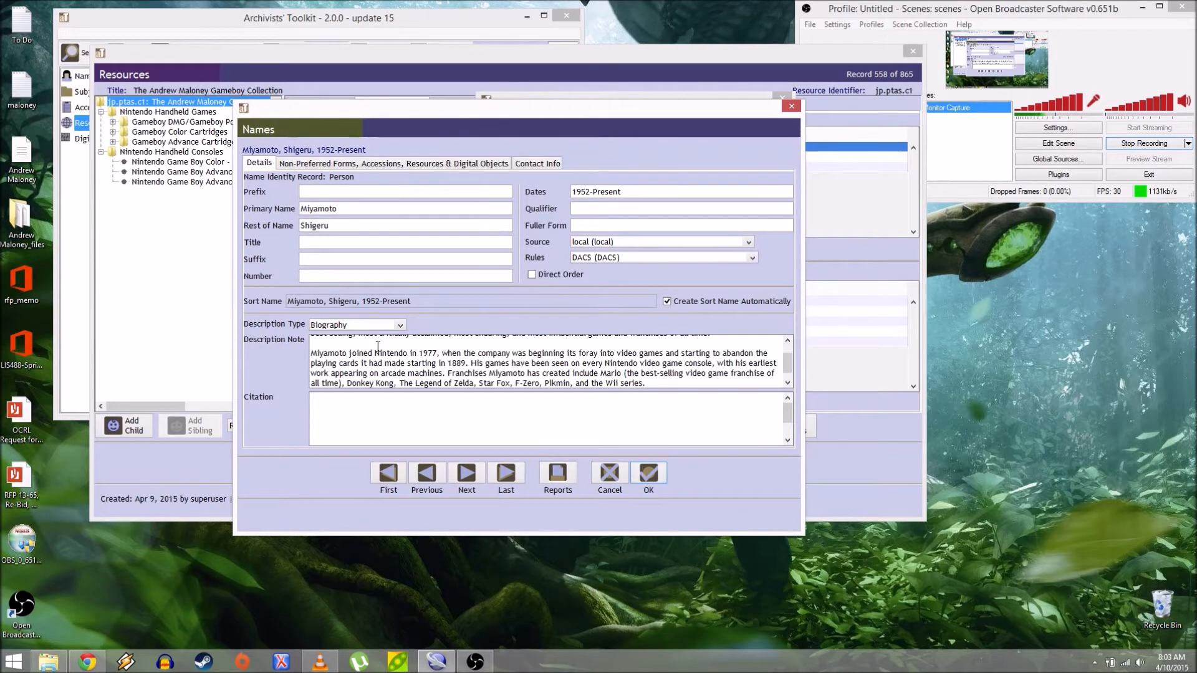
{"action": "type", "text": "is a Japanese video game designer and producer. He is best known as the creator of some of the best-selling, most critically acclaimed, most enduring, and most influential games and franchises of all time."}
{"action": "scroll", "coordinate": [442, 358], "scroll_direction": "down", "scroll_amount": 1}
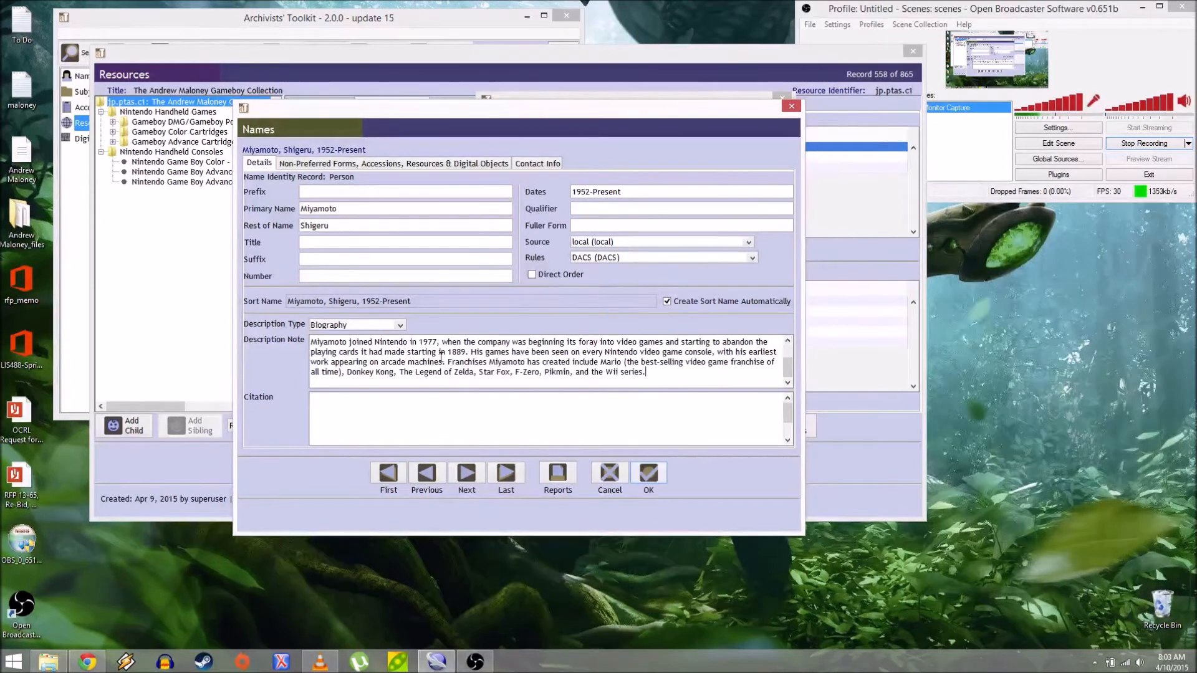
{"action": "scroll", "coordinate": [499, 358], "scroll_direction": "up", "scroll_amount": 1}
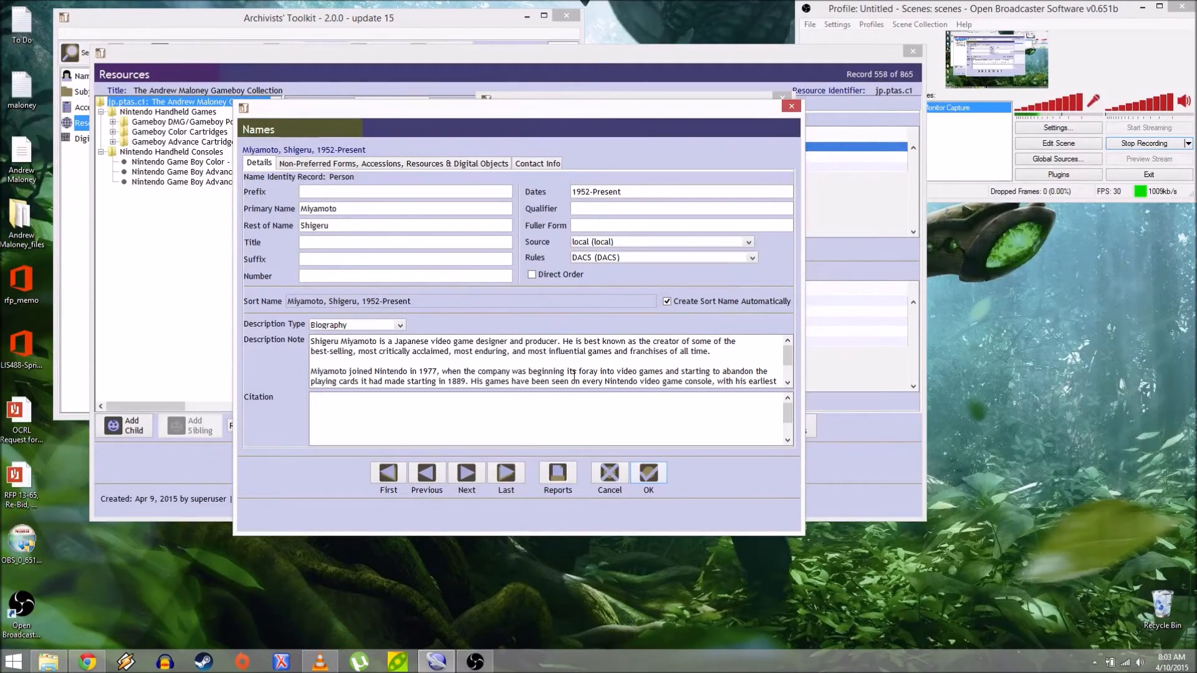
{"action": "scroll", "coordinate": [785, 379], "scroll_direction": "down", "scroll_amount": 1}
{"action": "scroll", "coordinate": [785, 378], "scroll_direction": "up", "scroll_amount": 1}
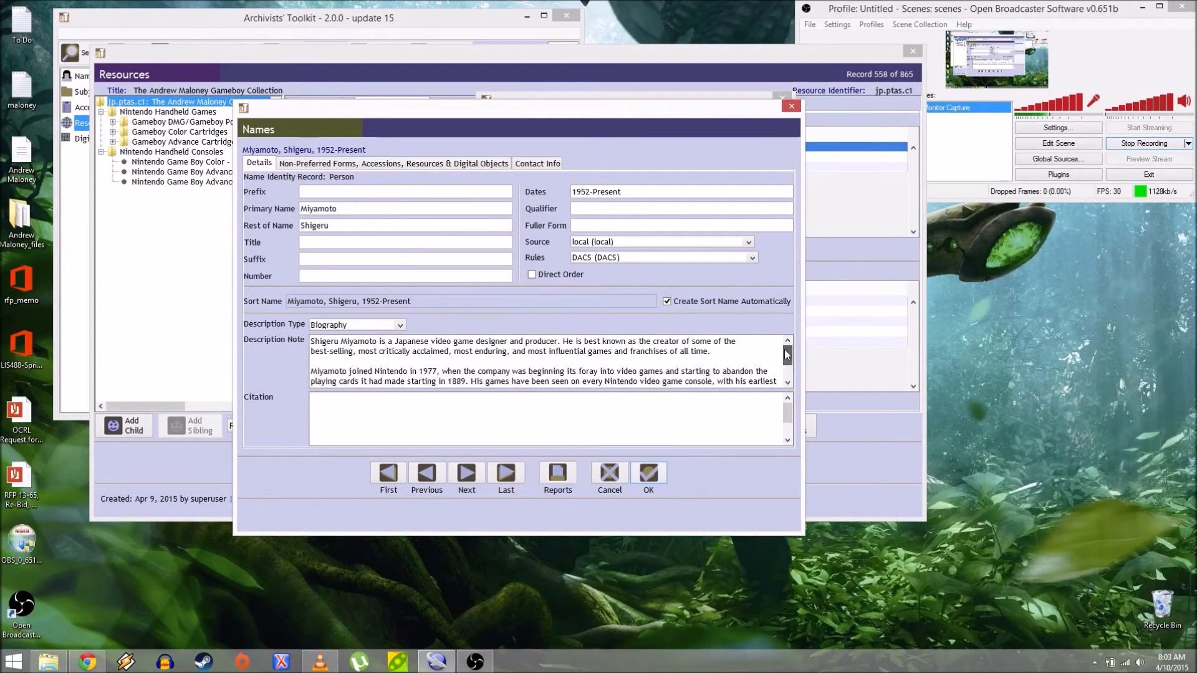
Save the Miyamoto name record, link it to the resource with the function Subject, and return to the linked names
{"action": "left_click", "coordinate": [649, 477]}
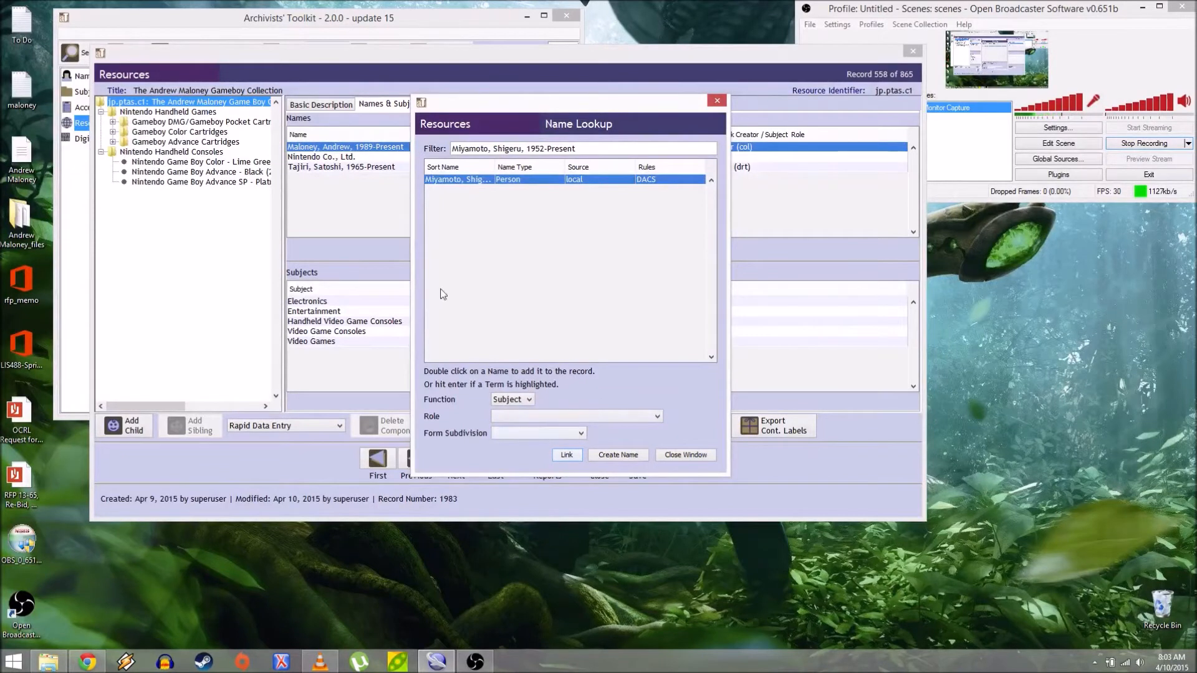
{"action": "left_click", "coordinate": [571, 455]}
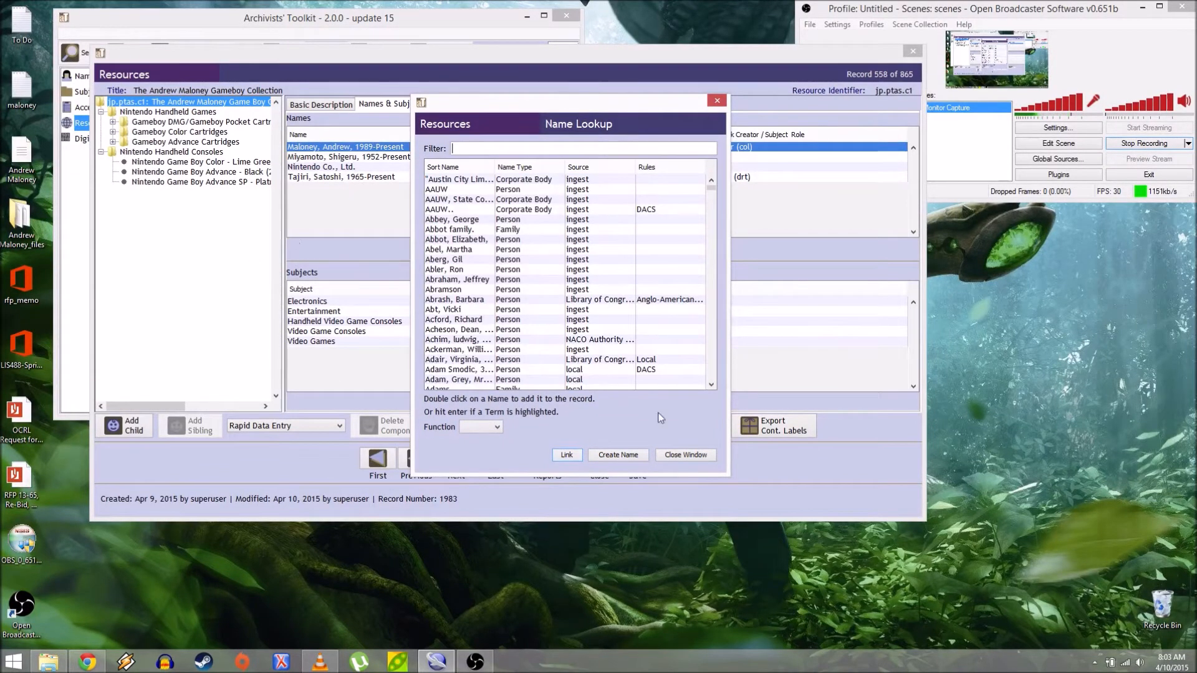
{"action": "left_click", "coordinate": [680, 456]}
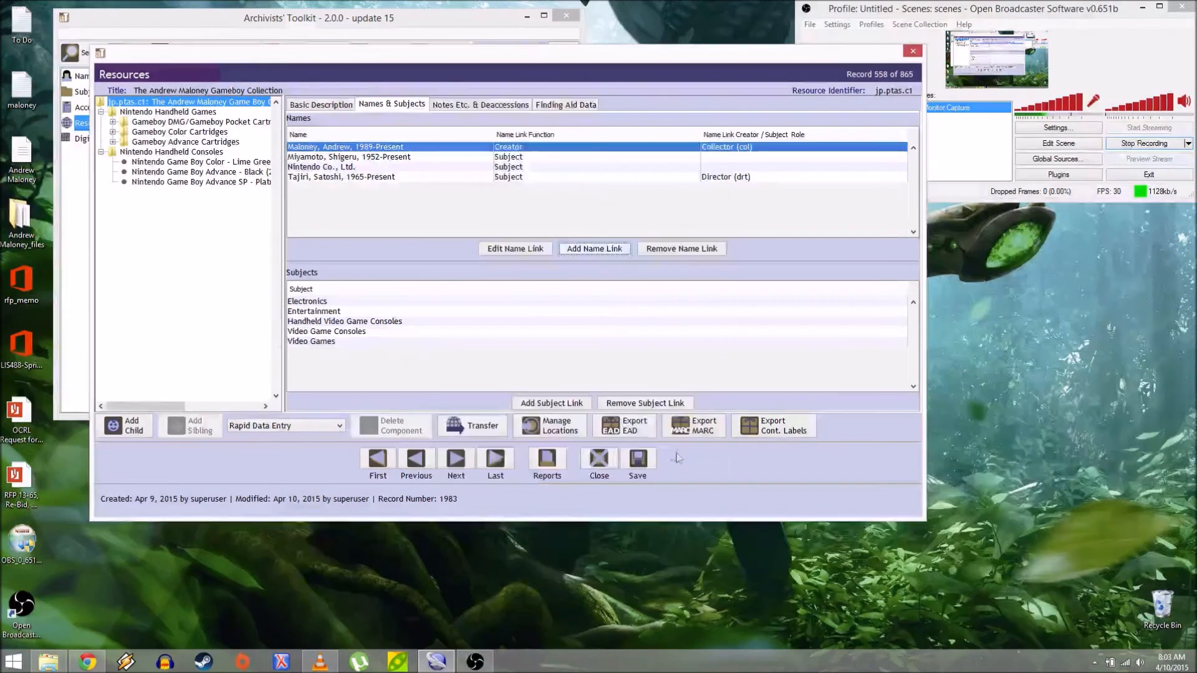
{"action": "left_click", "coordinate": [343, 158]}
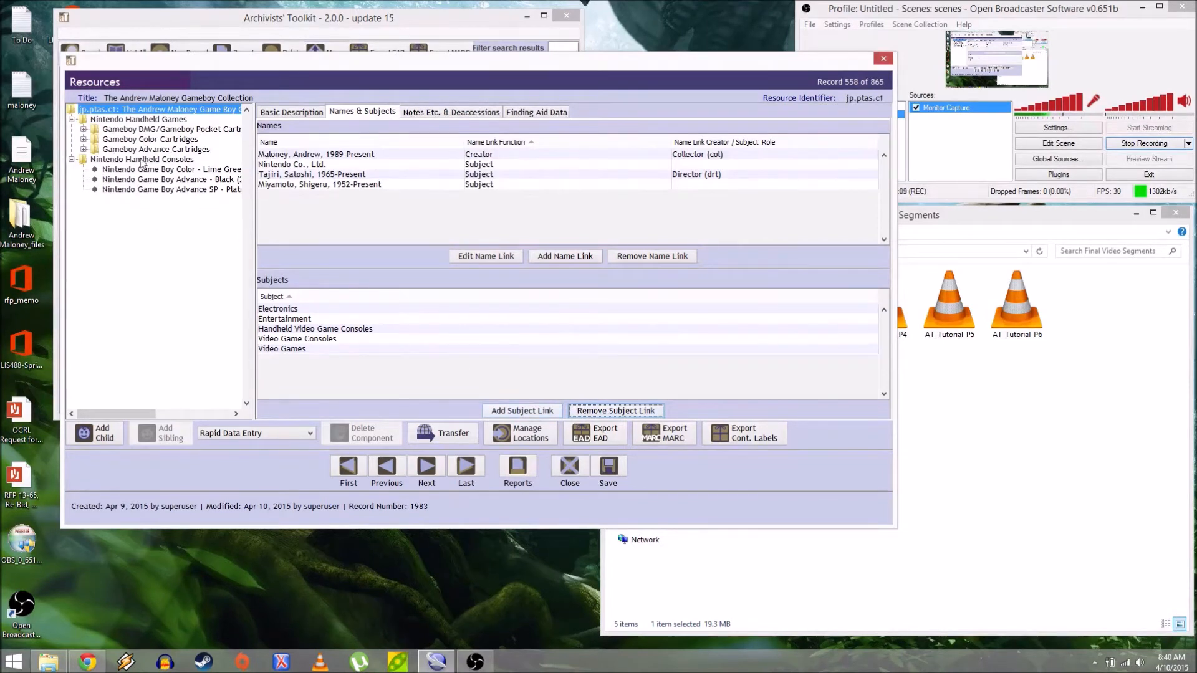
Open the subject term lookup for the resource and look through the available terms, their types and sources
{"action": "left_click", "coordinate": [531, 411]}
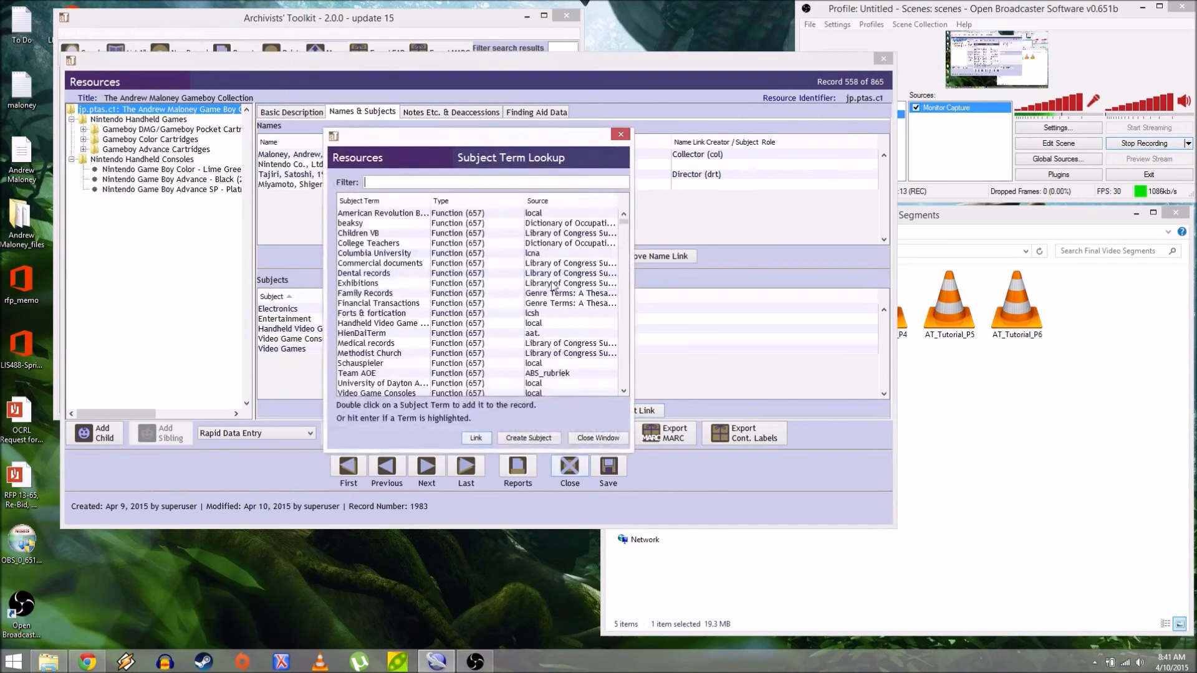
{"action": "scroll", "coordinate": [521, 298], "scroll_direction": "down", "scroll_amount": 4}
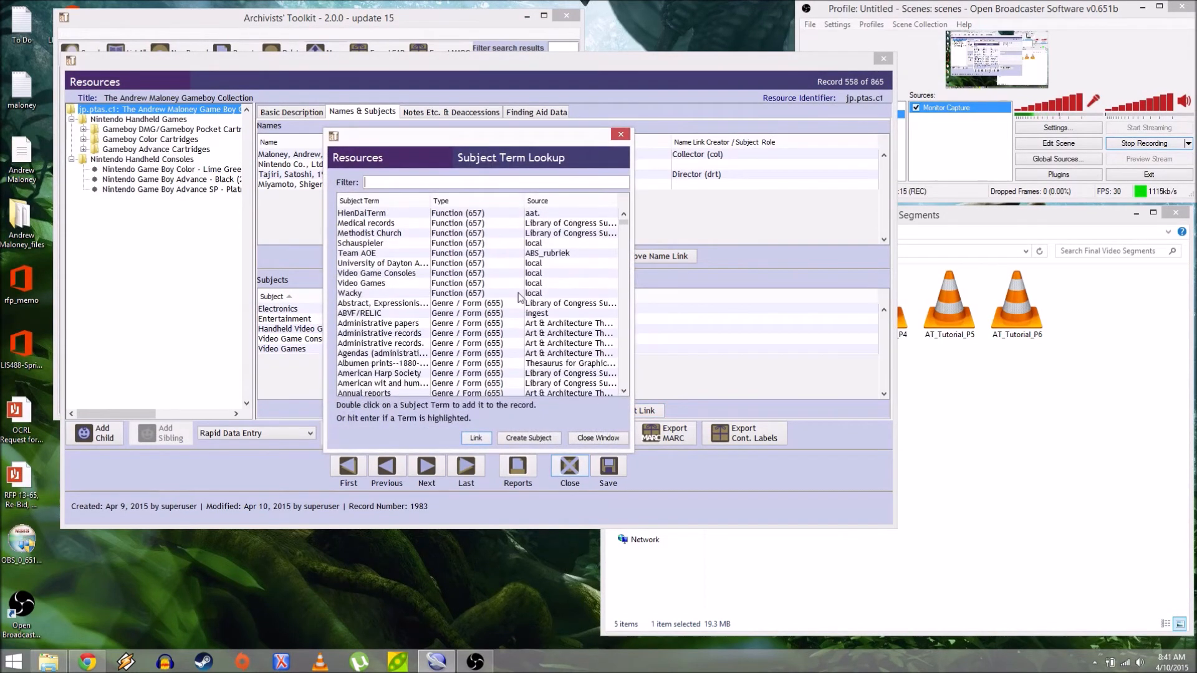
{"action": "scroll", "coordinate": [521, 297], "scroll_direction": "down", "scroll_amount": 4}
{"action": "scroll", "coordinate": [508, 312], "scroll_direction": "down", "scroll_amount": 12}
{"action": "scroll", "coordinate": [461, 317], "scroll_direction": "down", "scroll_amount": 10}
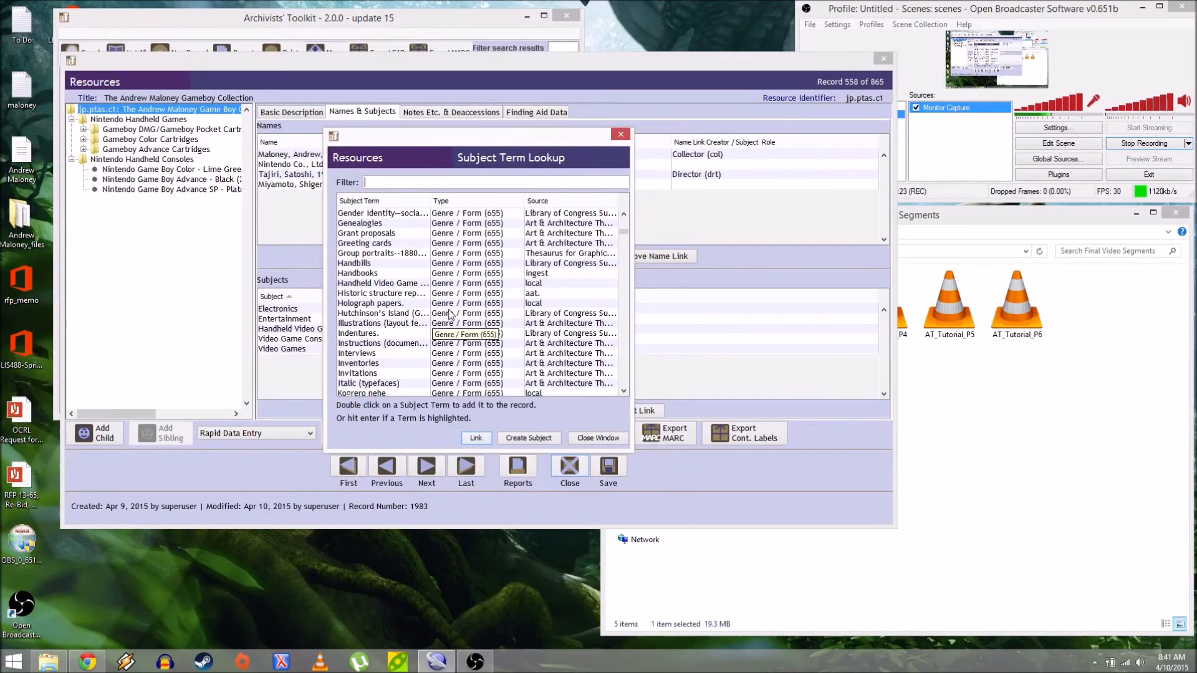
{"action": "scroll", "coordinate": [453, 335], "scroll_direction": "up", "scroll_amount": 12}
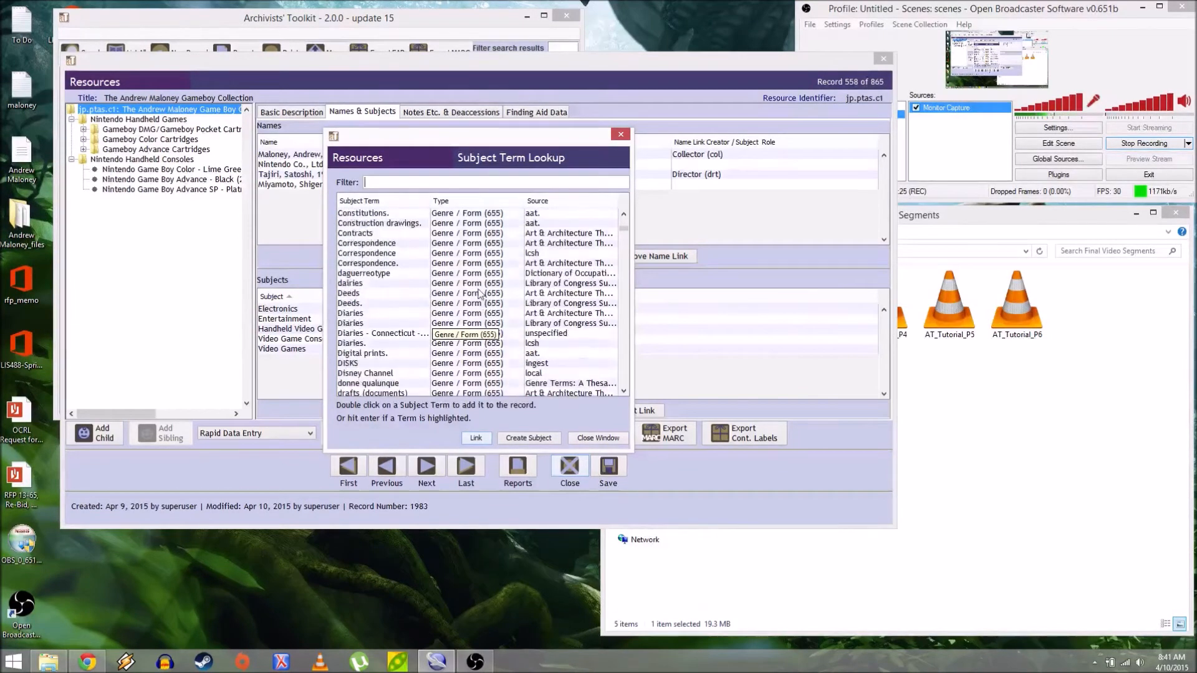
{"action": "scroll", "coordinate": [480, 293], "scroll_direction": "up", "scroll_amount": 3}
{"action": "scroll", "coordinate": [492, 315], "scroll_direction": "up", "scroll_amount": 15}
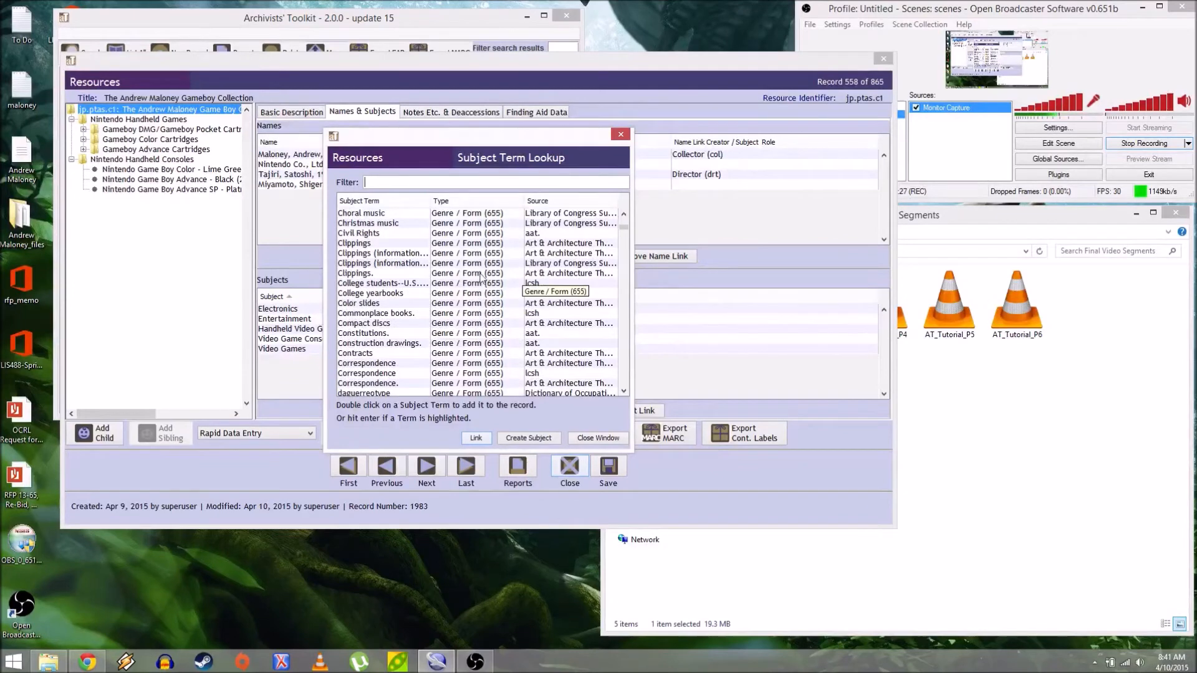
{"action": "scroll", "coordinate": [499, 300], "scroll_direction": "up", "scroll_amount": 10}
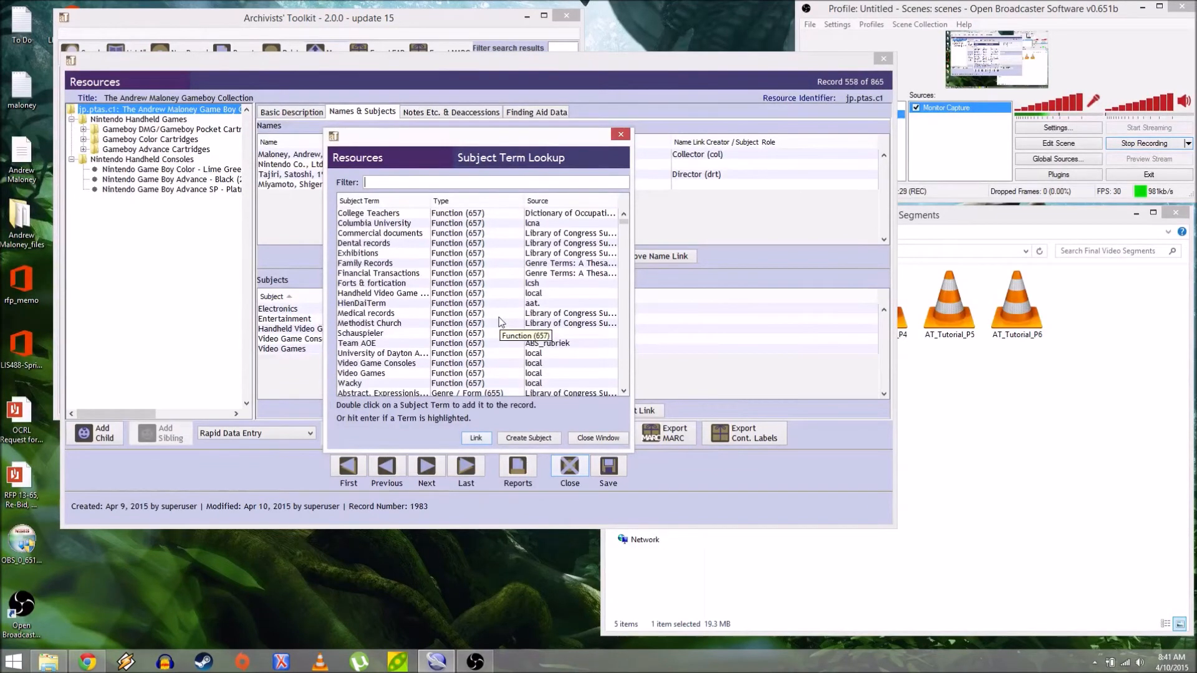
Start a new subject record with the term Toys and the type Genre / Form (655)
{"action": "left_click", "coordinate": [526, 438]}
{"action": "left_click_drag", "start_coordinate": [694, 258], "coordinate": [570, 118]}
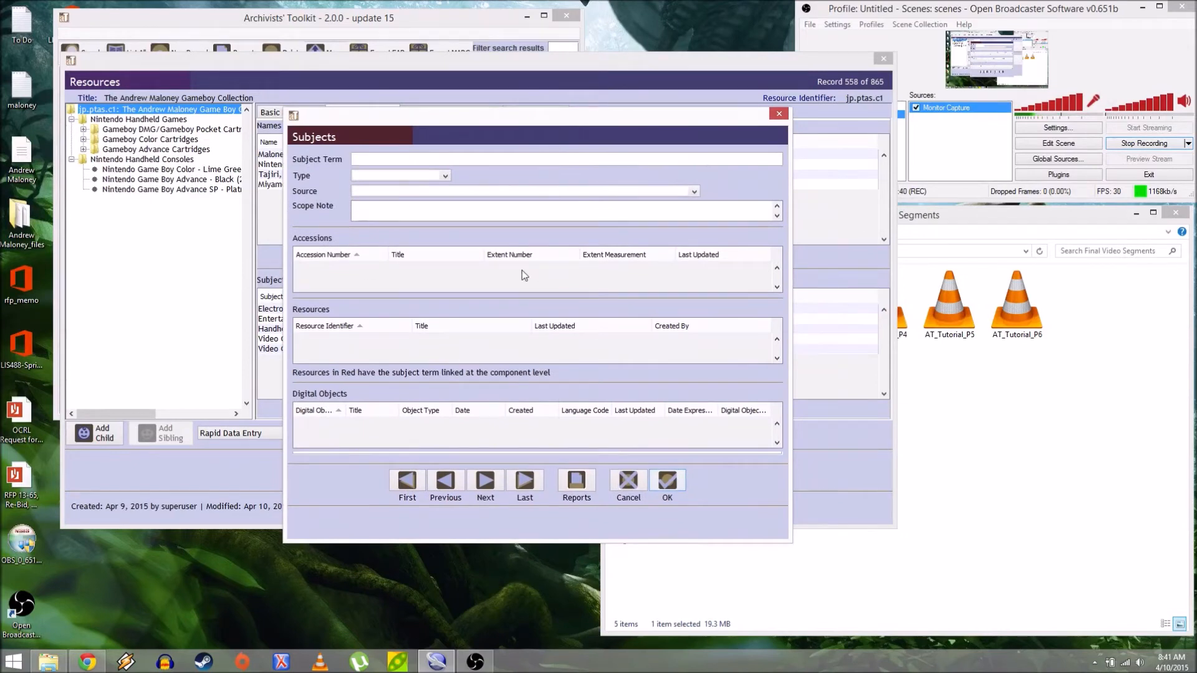
{"action": "type", "text": "Toys"}
{"action": "left_click", "coordinate": [425, 177]}
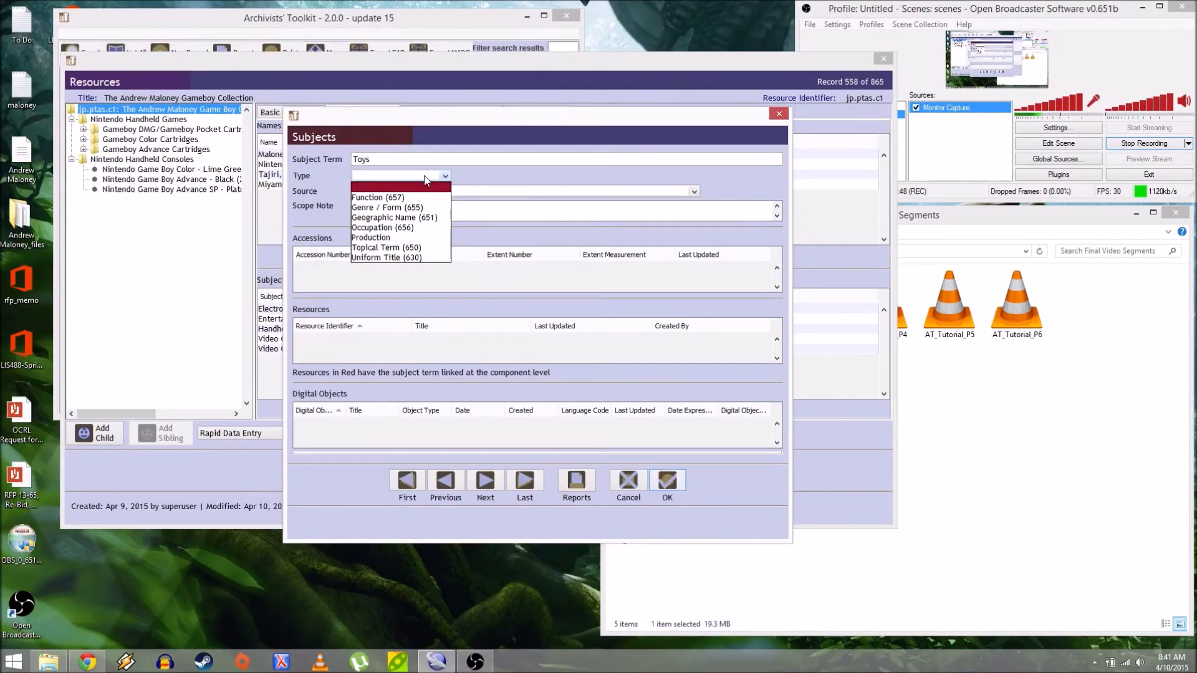
{"action": "left_click", "coordinate": [403, 208]}
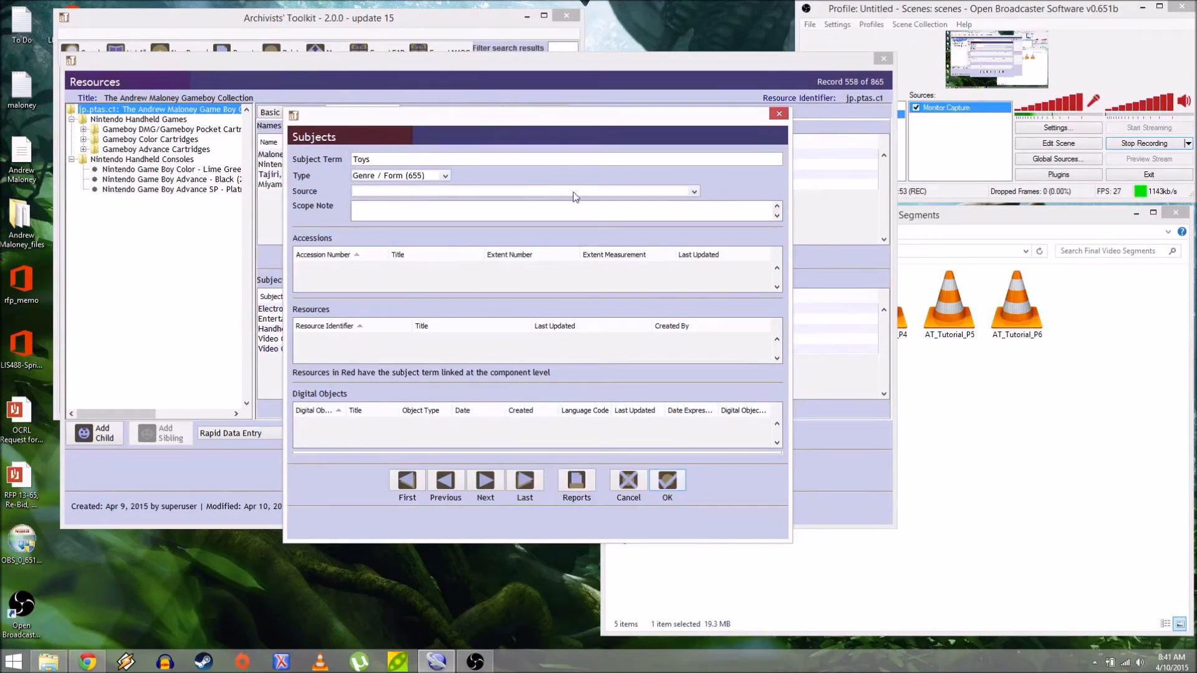
Set the Toys subject's source to local (local) and try to save the new record
{"action": "left_click", "coordinate": [659, 197]}
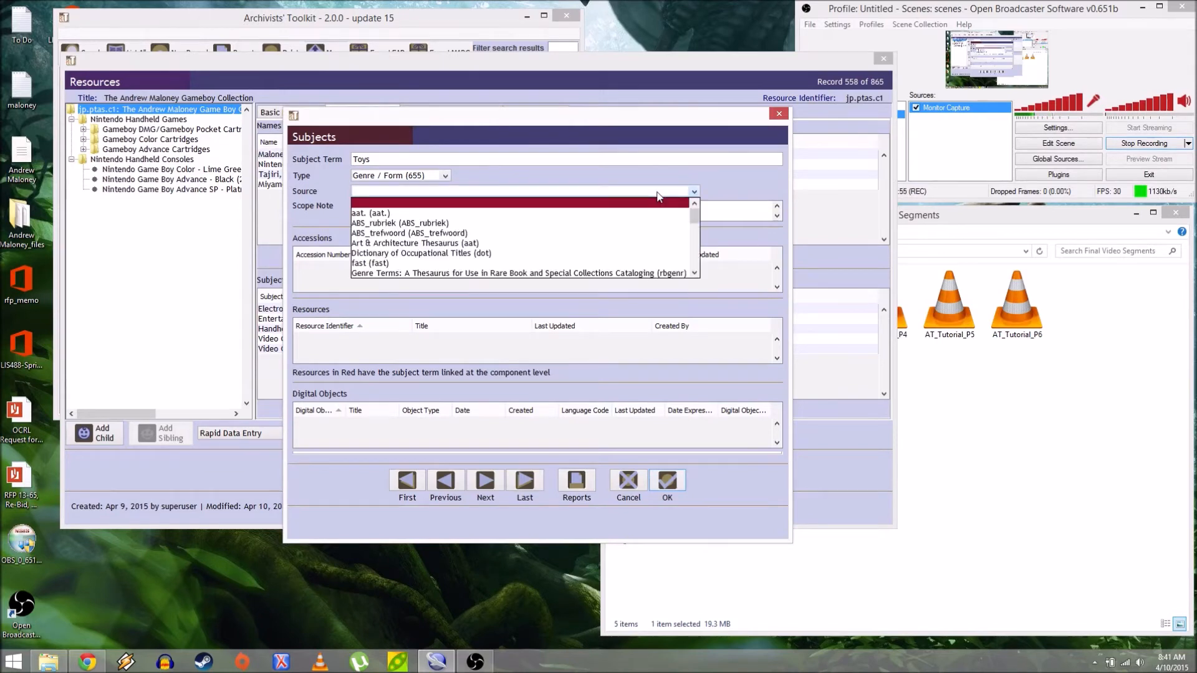
{"action": "scroll", "coordinate": [641, 237], "scroll_direction": "down", "scroll_amount": 3}
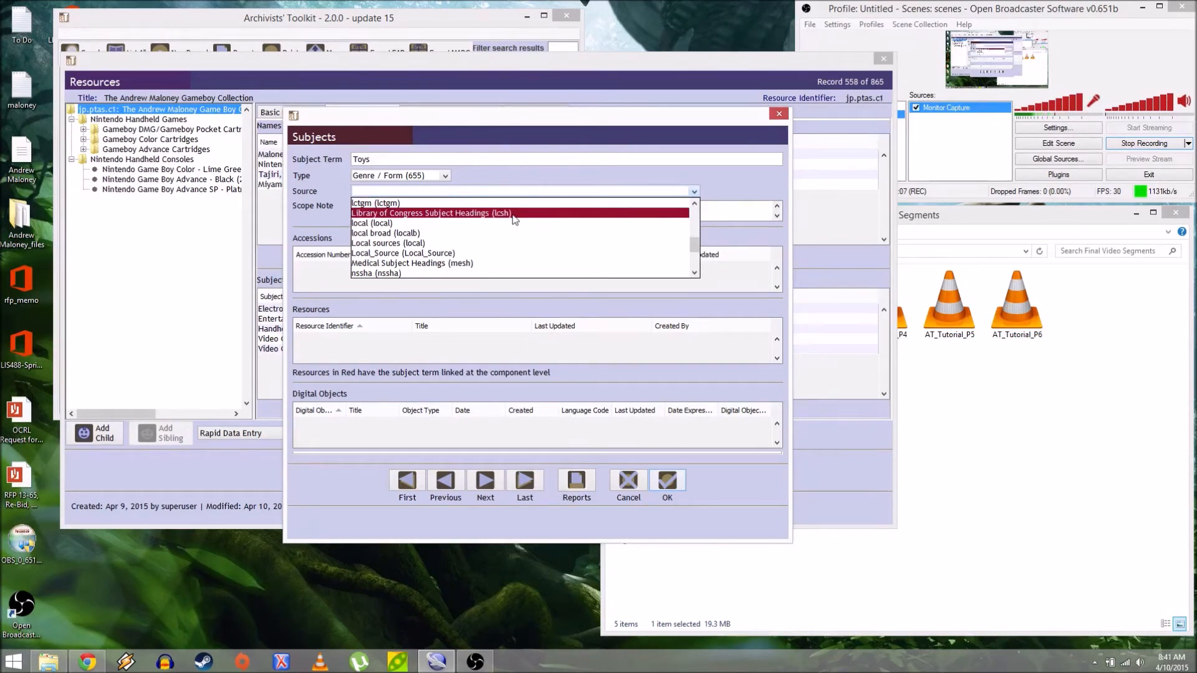
{"action": "left_click", "coordinate": [509, 225]}
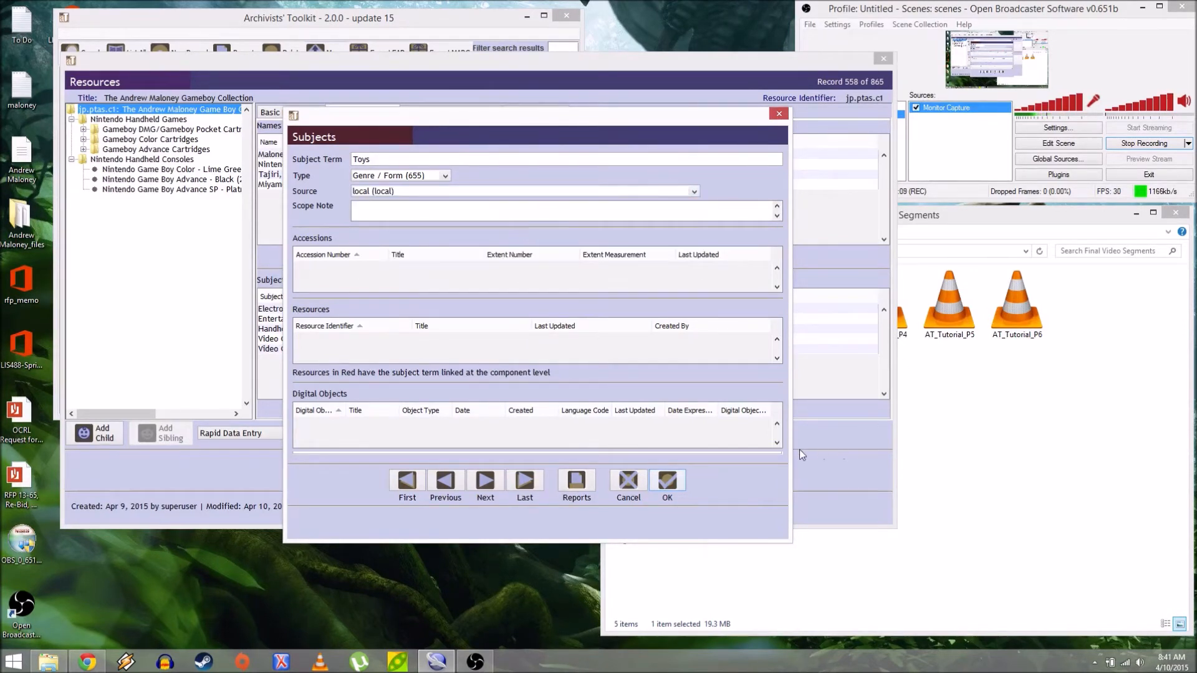
{"action": "left_click", "coordinate": [667, 481]}
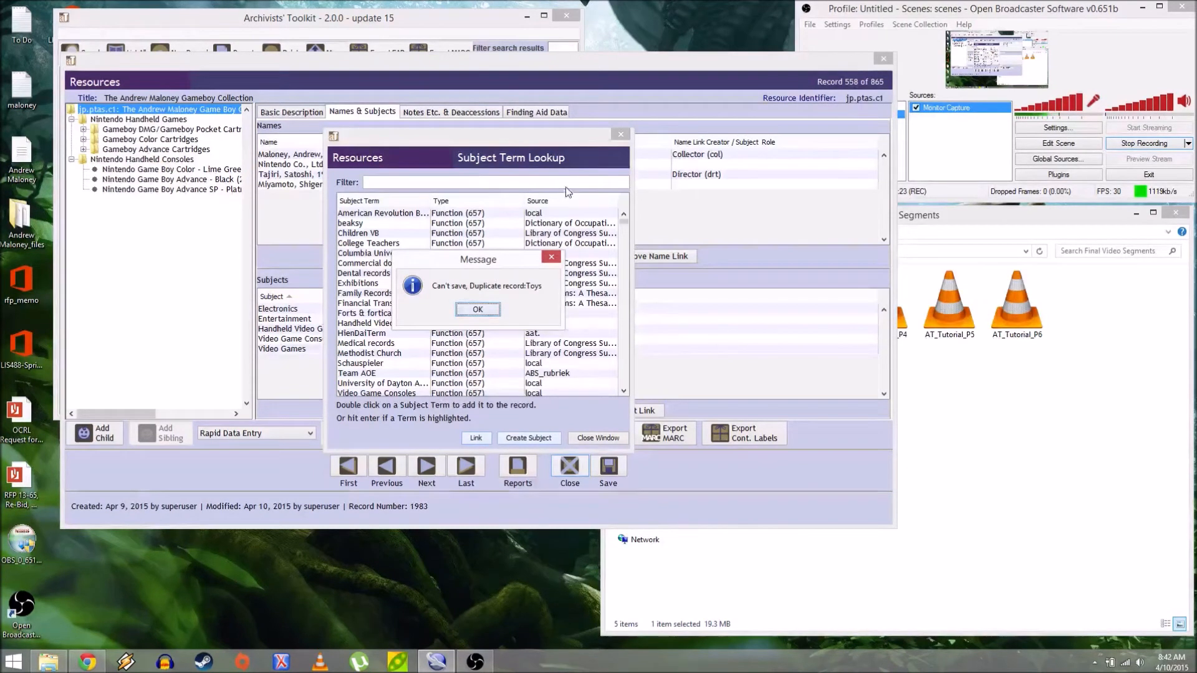
{"action": "left_click", "coordinate": [493, 308]}
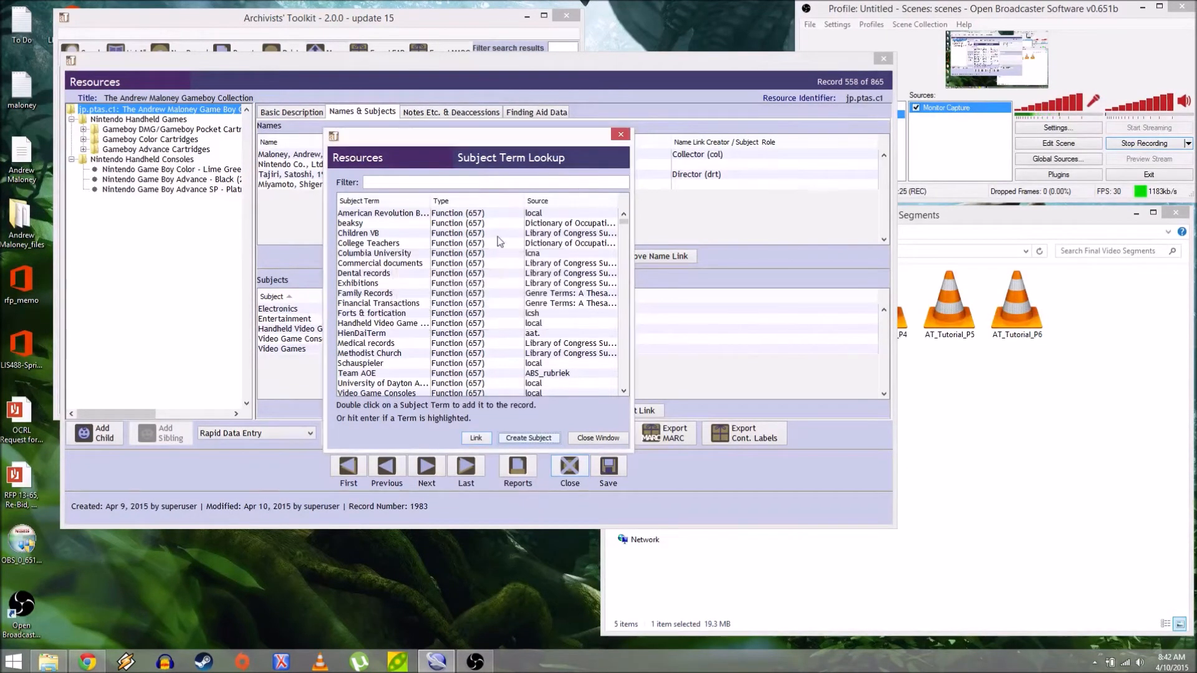
Filter the subject term lookup for Toys, link that term to the resource and return to the linked subjects
{"action": "left_click", "coordinate": [540, 183]}
{"action": "type", "text": "Toys"}
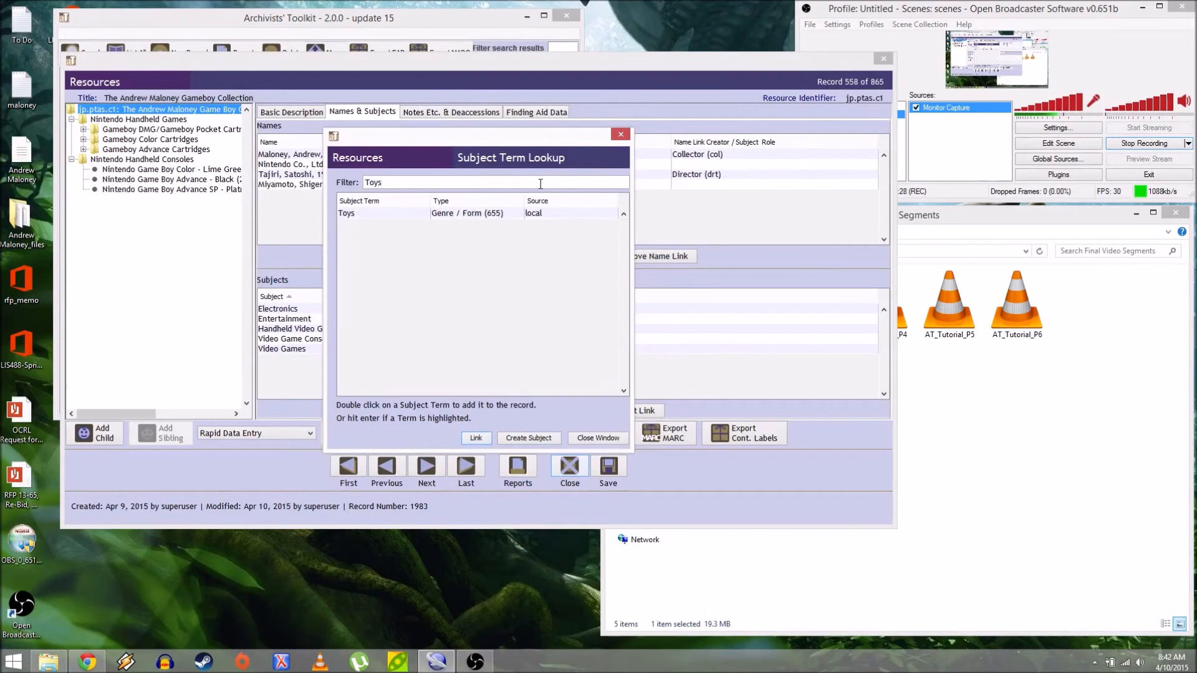
{"action": "left_click", "coordinate": [478, 214]}
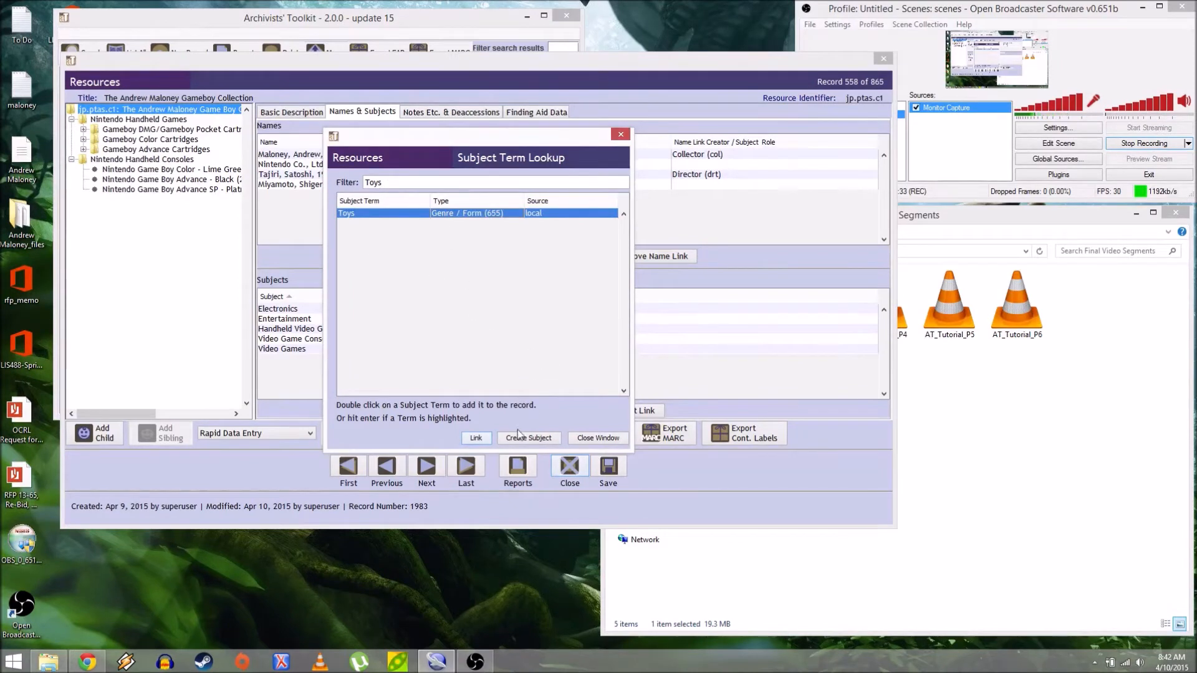
{"action": "left_click", "coordinate": [479, 440]}
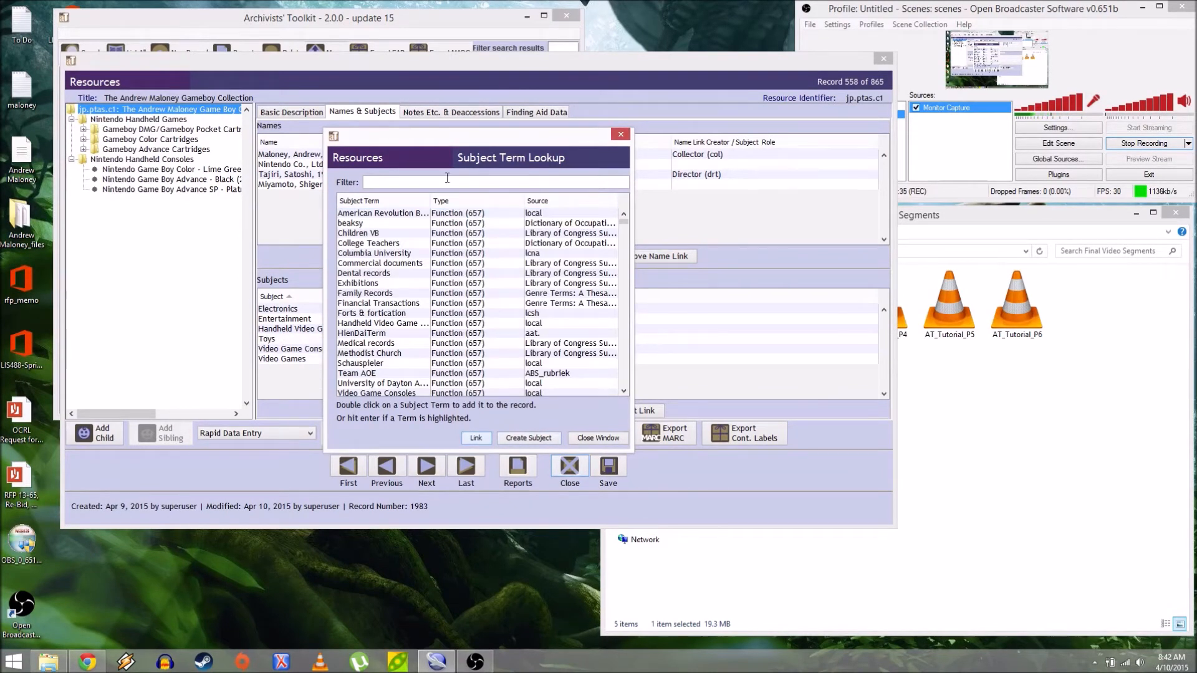
{"action": "left_click", "coordinate": [593, 441]}
{"action": "left_click", "coordinate": [321, 342]}
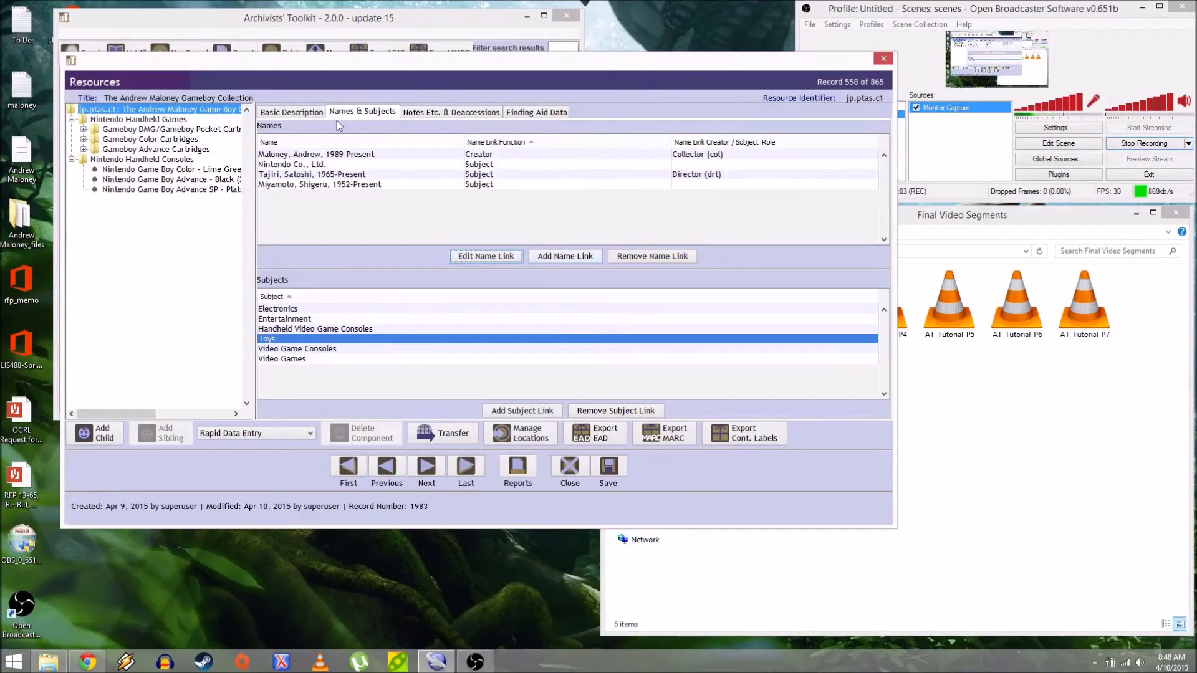
Examine the resource's notes and the note types that can be added, from Abstract to Separated Materials
{"action": "left_click", "coordinate": [432, 116]}
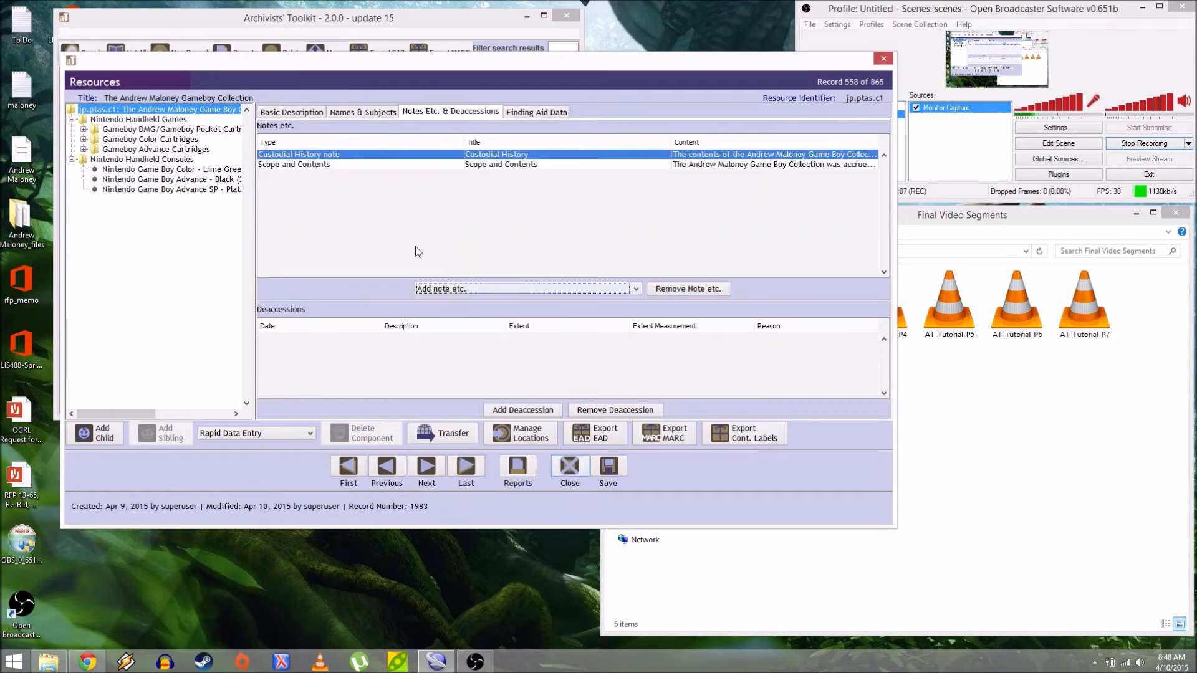
{"action": "left_click", "coordinate": [499, 289]}
{"action": "scroll", "coordinate": [525, 345], "scroll_direction": "down", "scroll_amount": 4}
{"action": "scroll", "coordinate": [604, 353], "scroll_direction": "down", "scroll_amount": 4}
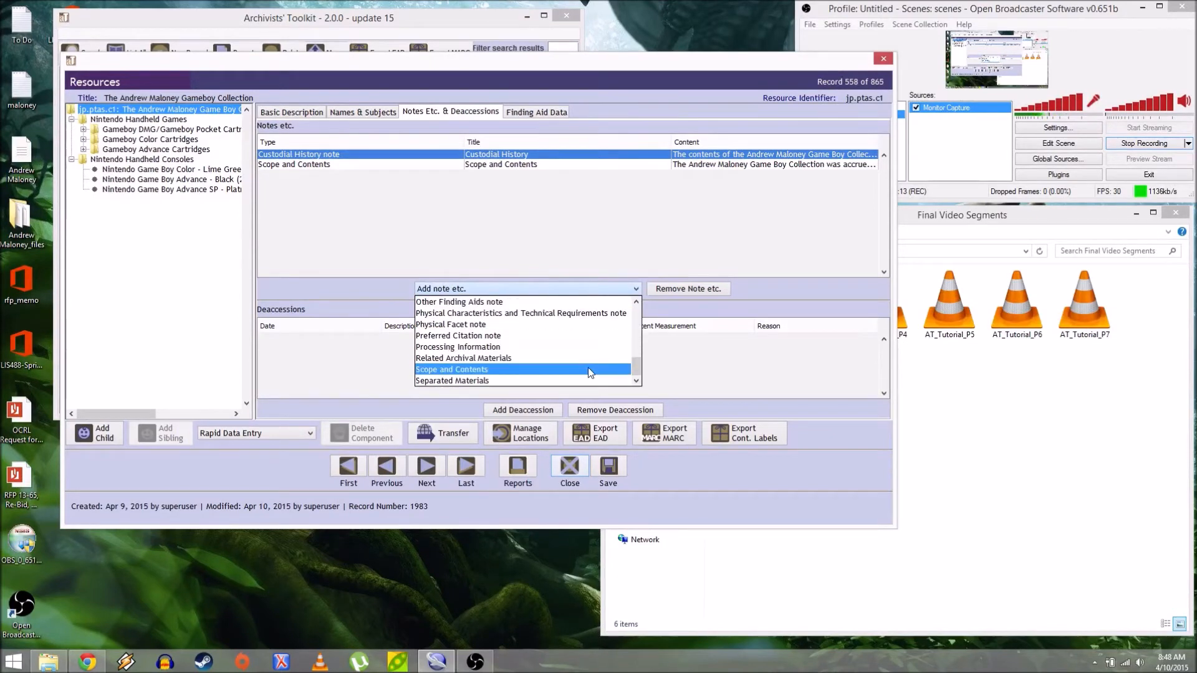
{"action": "scroll", "coordinate": [589, 373], "scroll_direction": "up", "scroll_amount": 8}
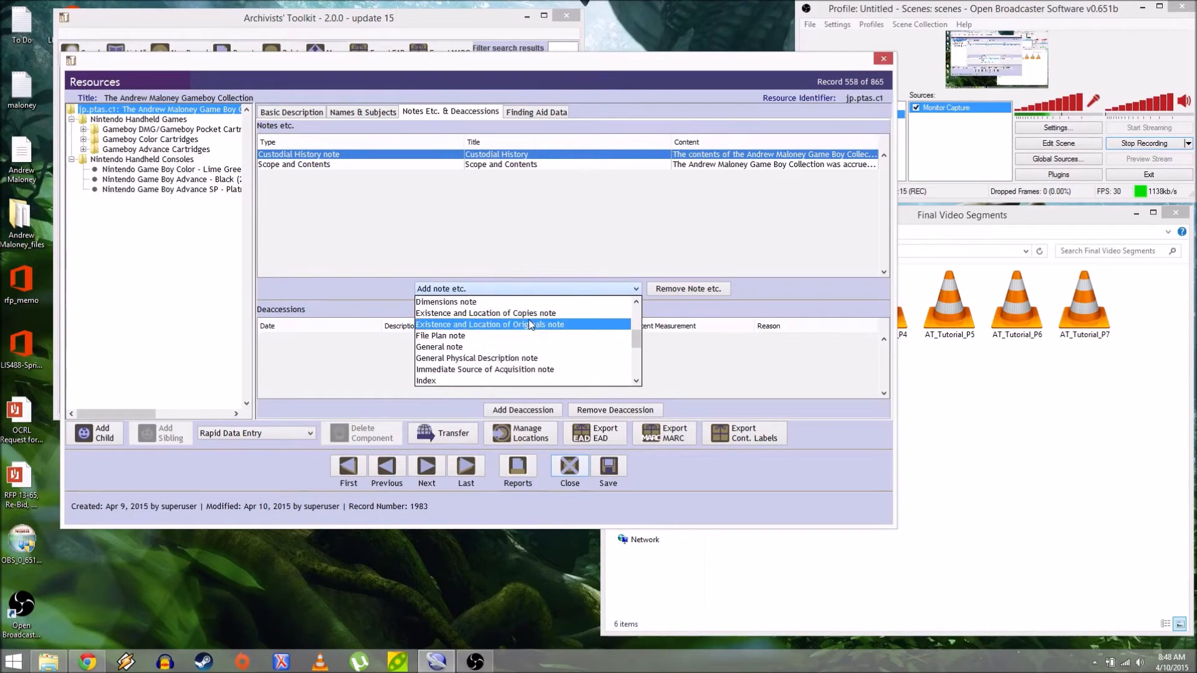
{"action": "scroll", "coordinate": [548, 337], "scroll_direction": "down", "scroll_amount": 5}
{"action": "scroll", "coordinate": [558, 330], "scroll_direction": "down", "scroll_amount": 2}
{"action": "scroll", "coordinate": [564, 334], "scroll_direction": "up", "scroll_amount": 8}
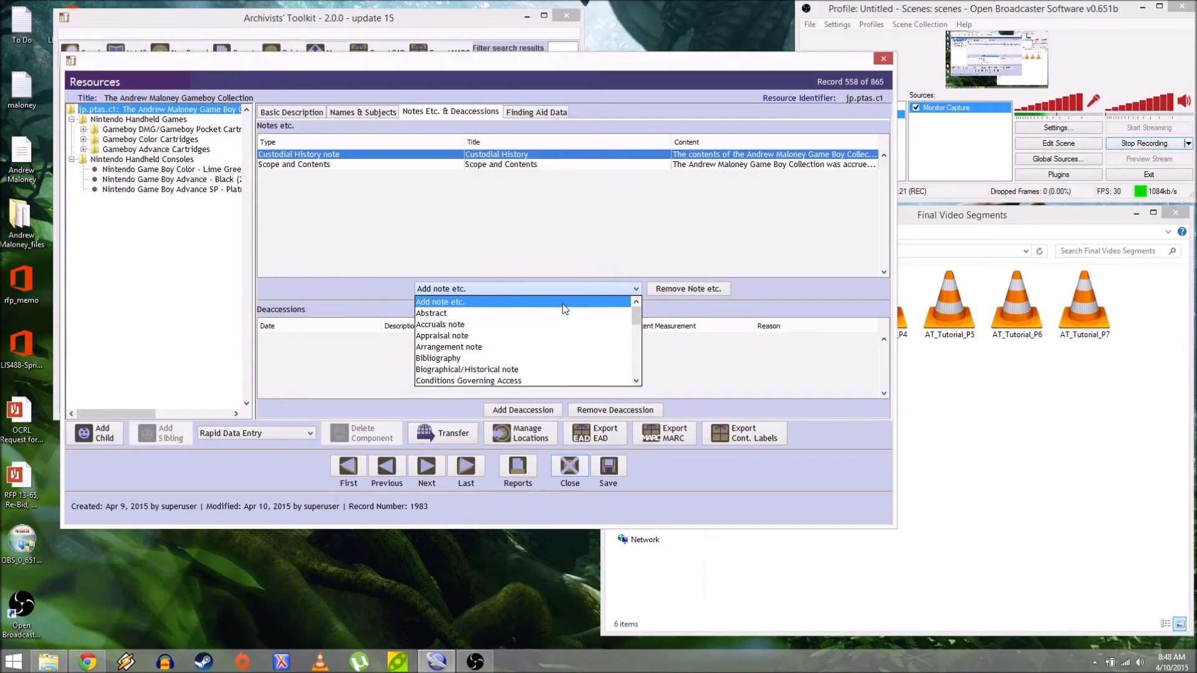
{"action": "scroll", "coordinate": [545, 346], "scroll_direction": "down", "scroll_amount": 1}
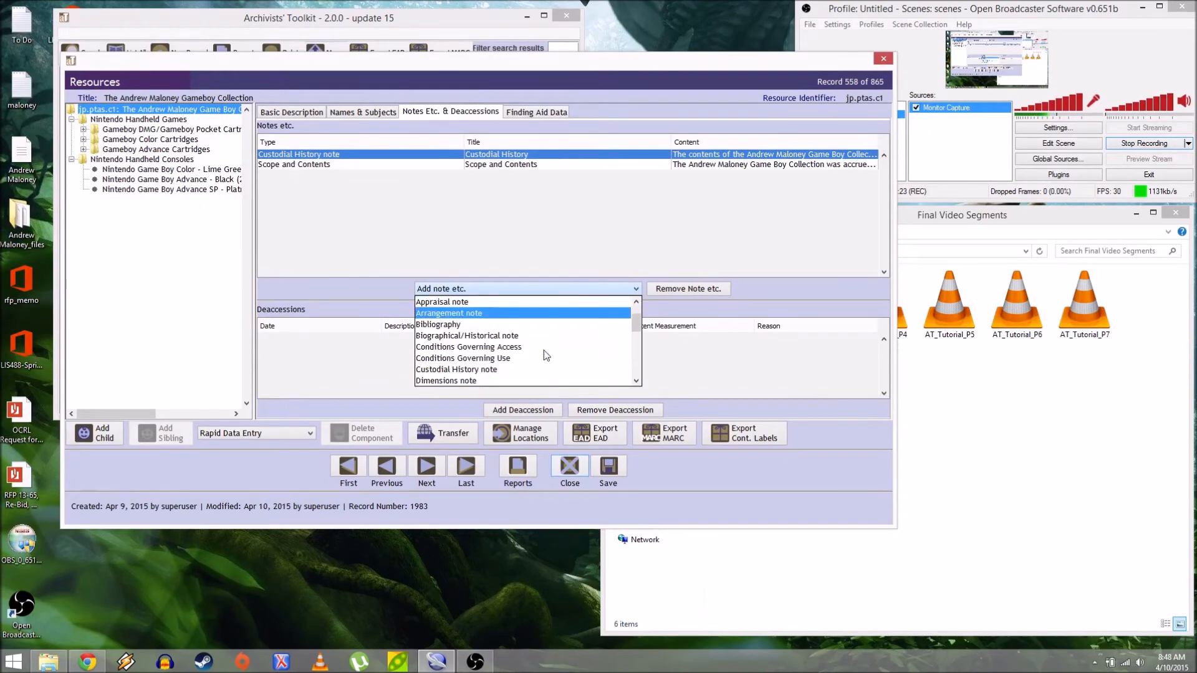
Start a Biographical/Historical note for the resource and close it without saving
{"action": "left_click", "coordinate": [501, 337]}
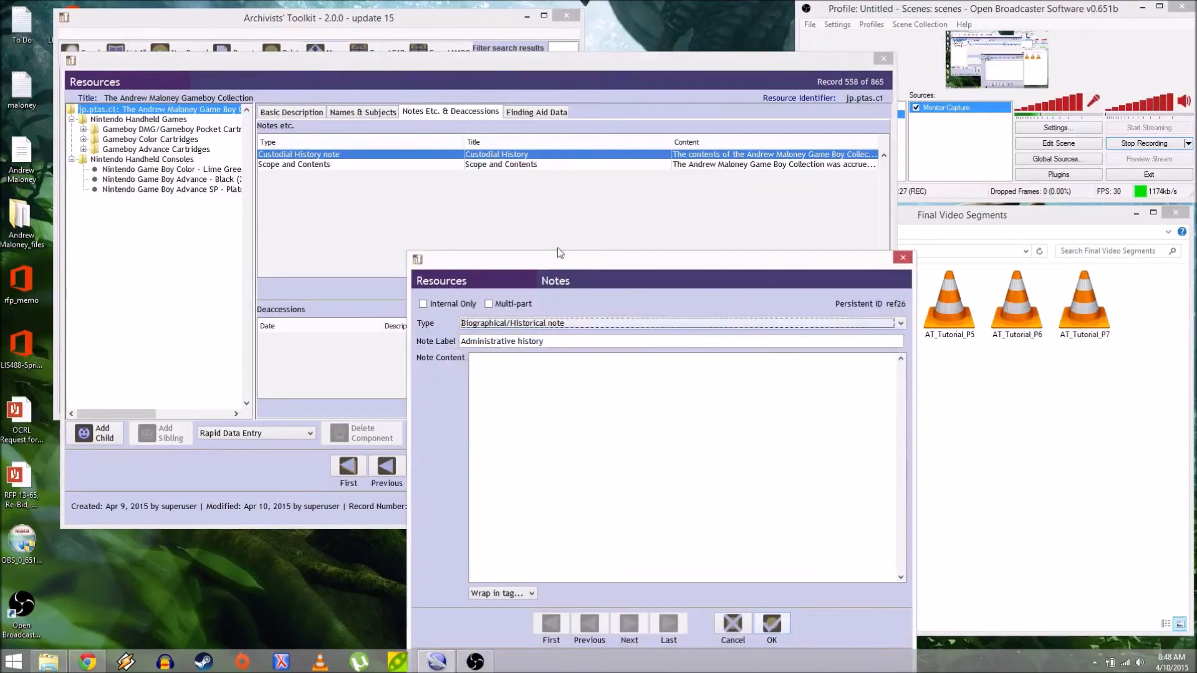
{"action": "left_click_drag", "start_coordinate": [559, 272], "coordinate": [504, 143]}
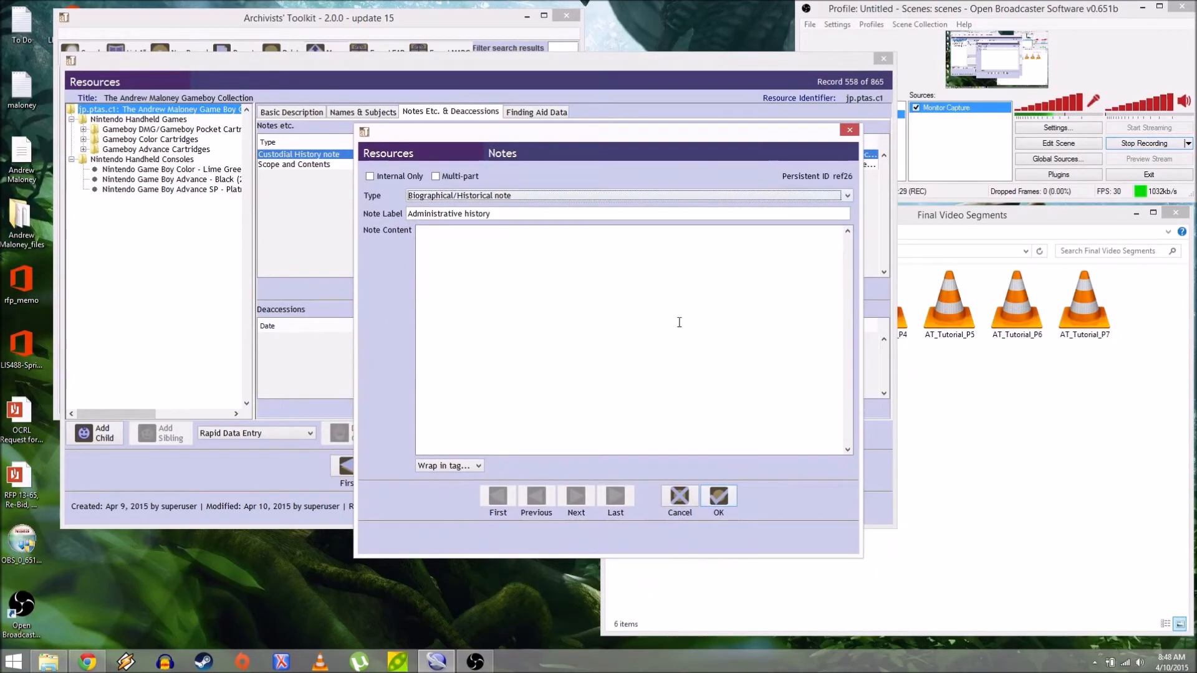
{"action": "left_click", "coordinate": [455, 260]}
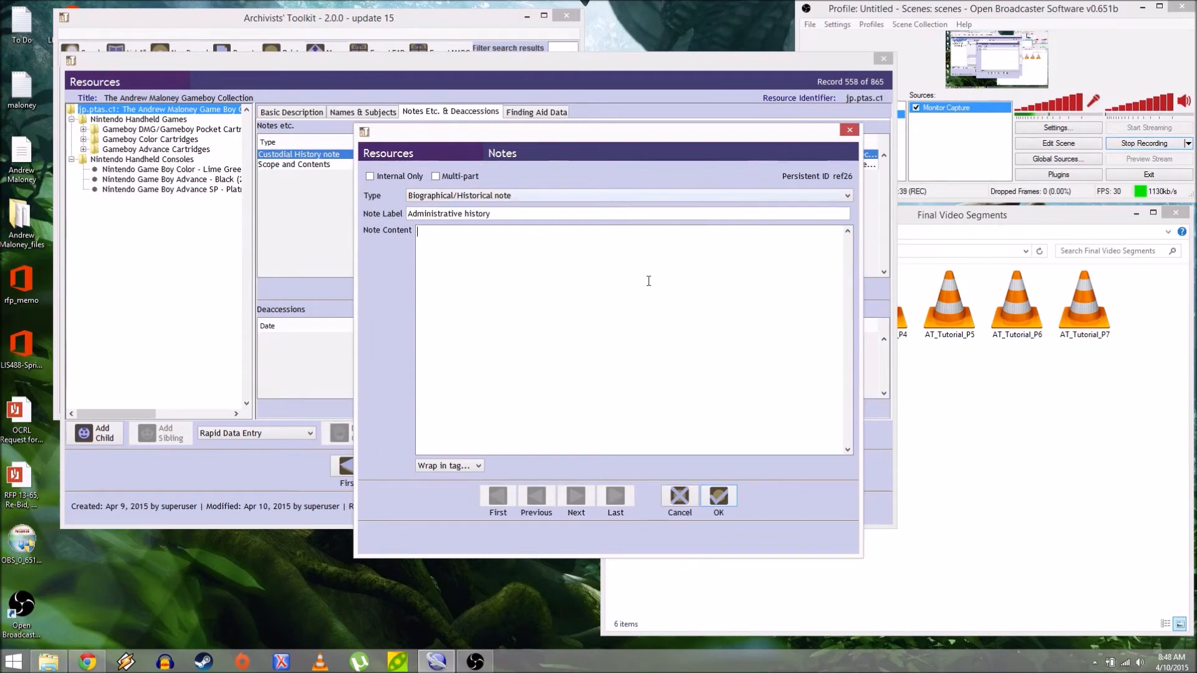
{"action": "left_click", "coordinate": [850, 130]}
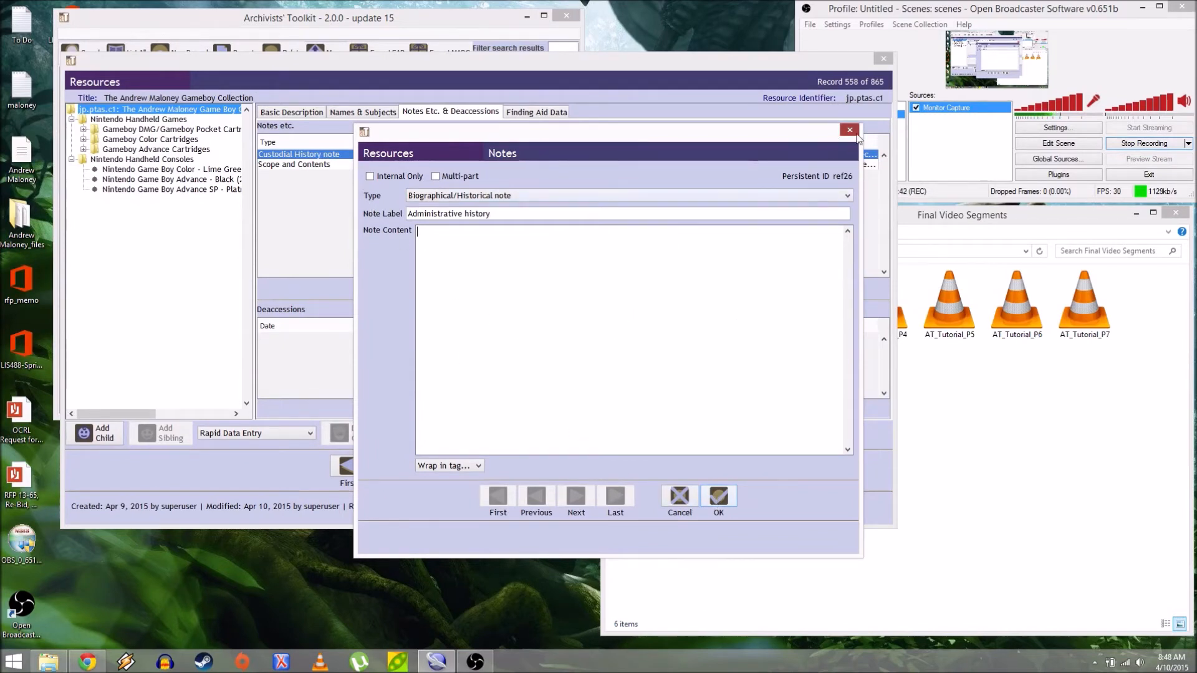
{"action": "left_click", "coordinate": [582, 361]}
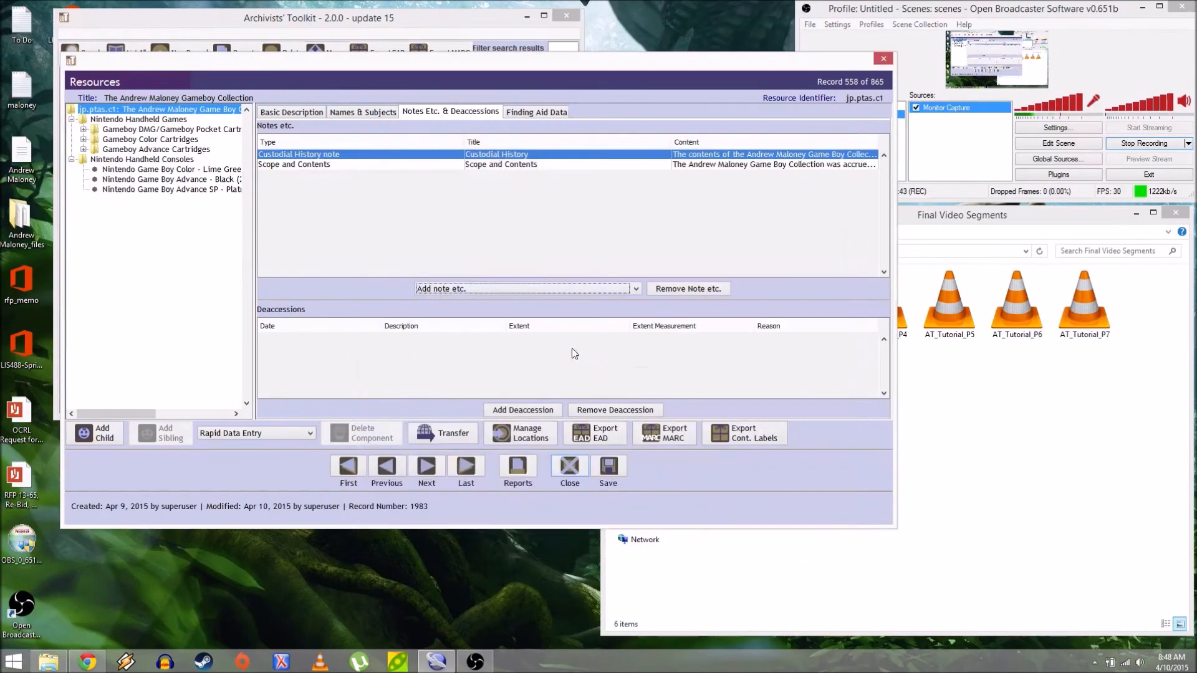
Open the resource's existing Scope and Contents note, read its content and close it
{"action": "left_click", "coordinate": [346, 165]}
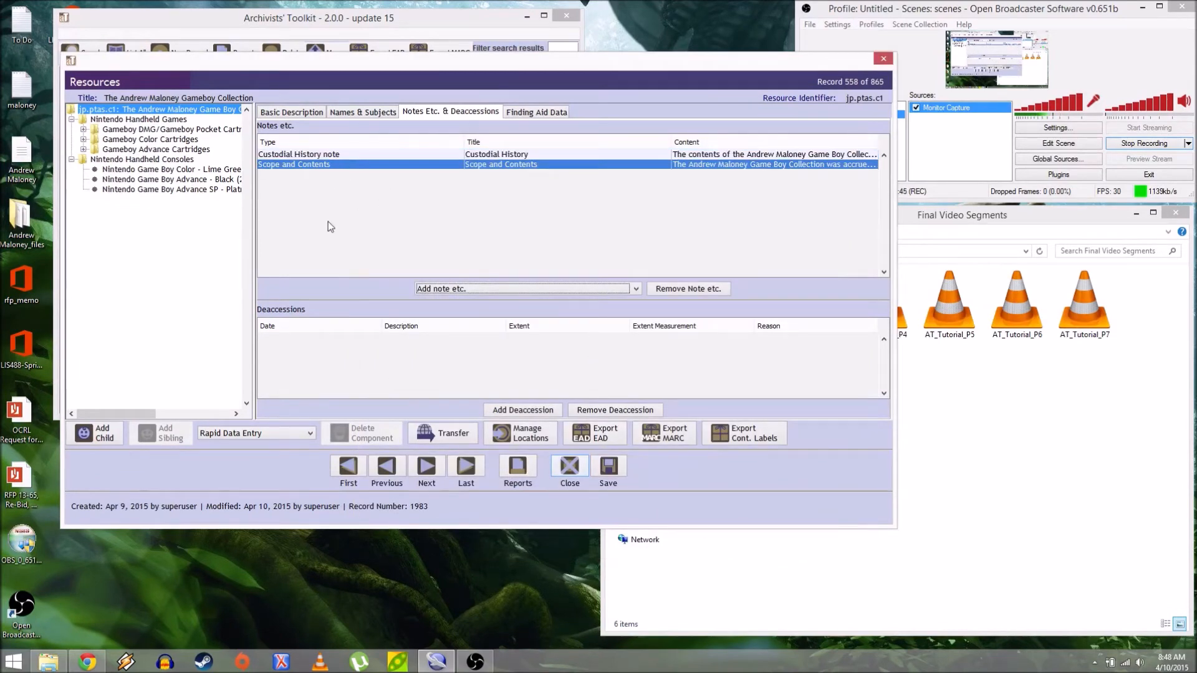
{"action": "left_click", "coordinate": [299, 155]}
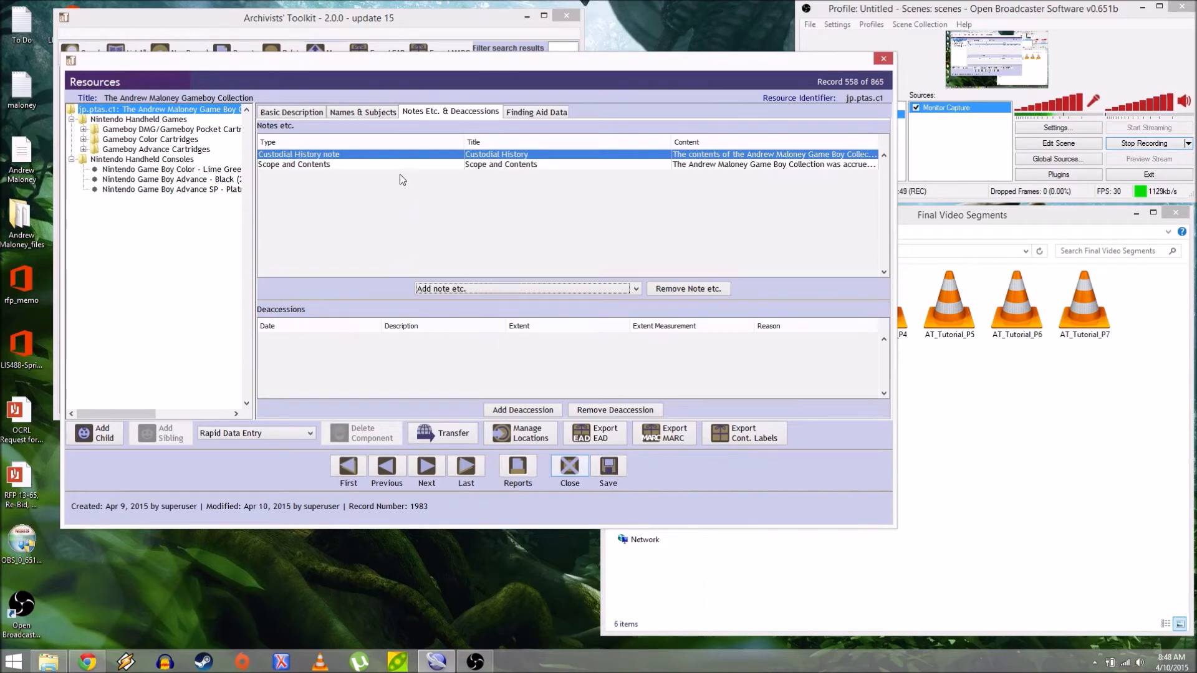
{"action": "double_click", "coordinate": [482, 164]}
{"action": "left_click_drag", "start_coordinate": [502, 265], "coordinate": [514, 144]}
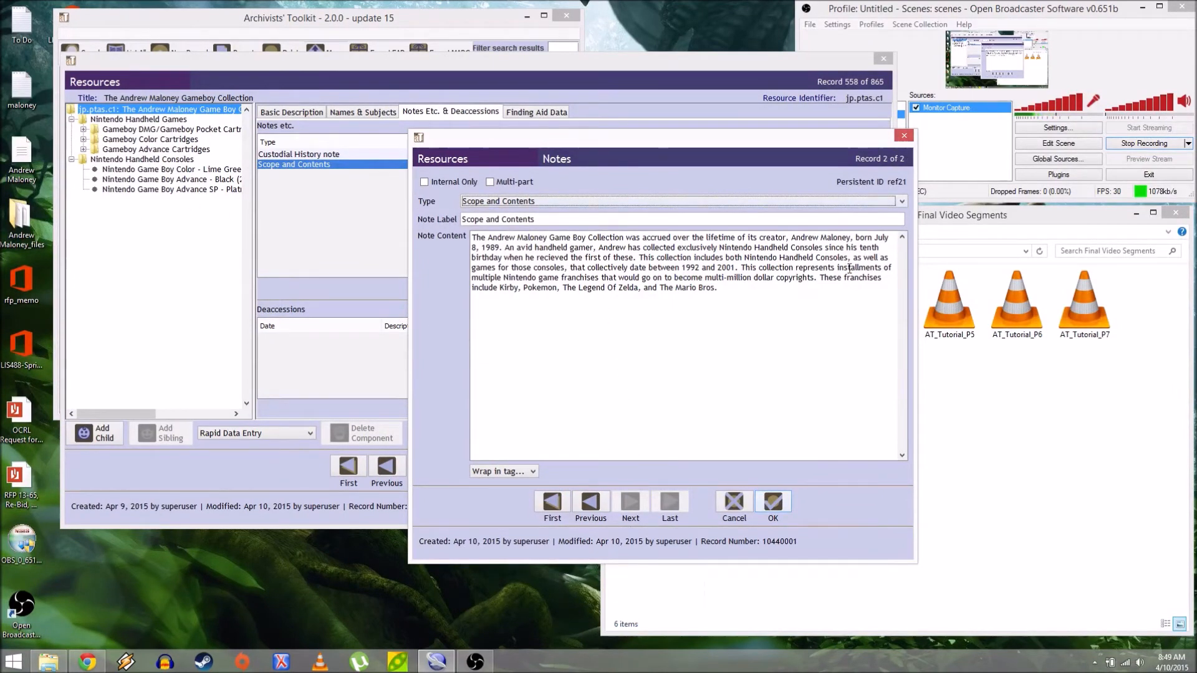
{"action": "left_click", "coordinate": [774, 502]}
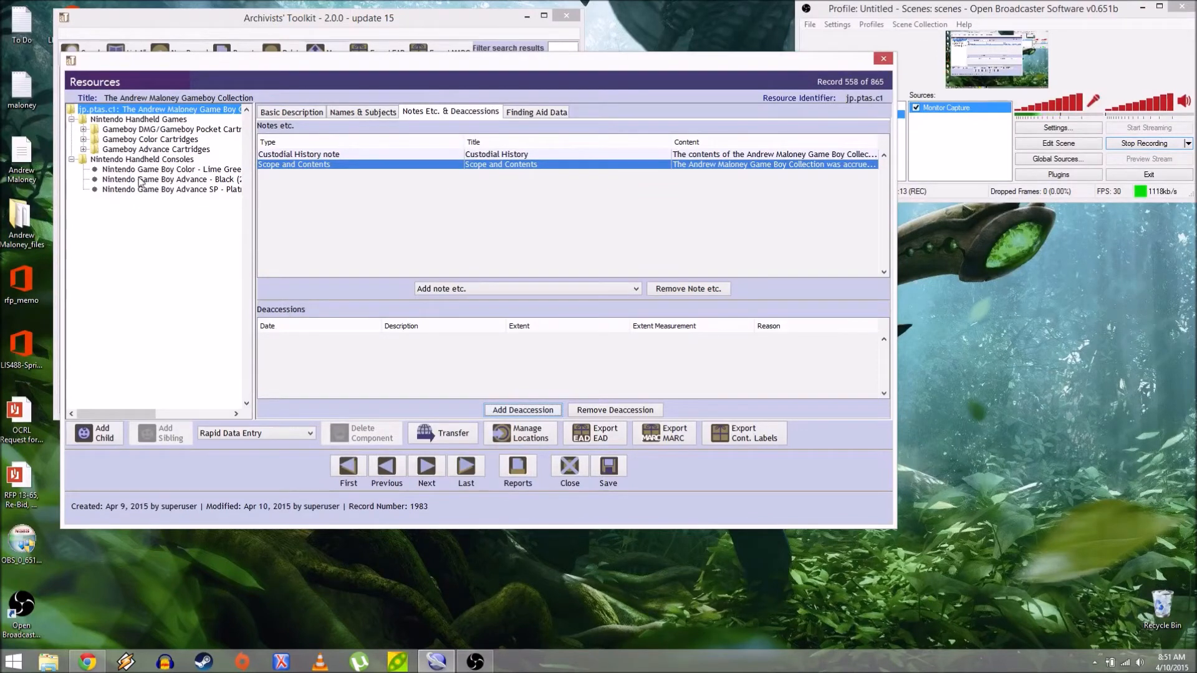
Try to save a blank deaccession for the resource, and discard it without saving
{"action": "left_click", "coordinate": [516, 410]}
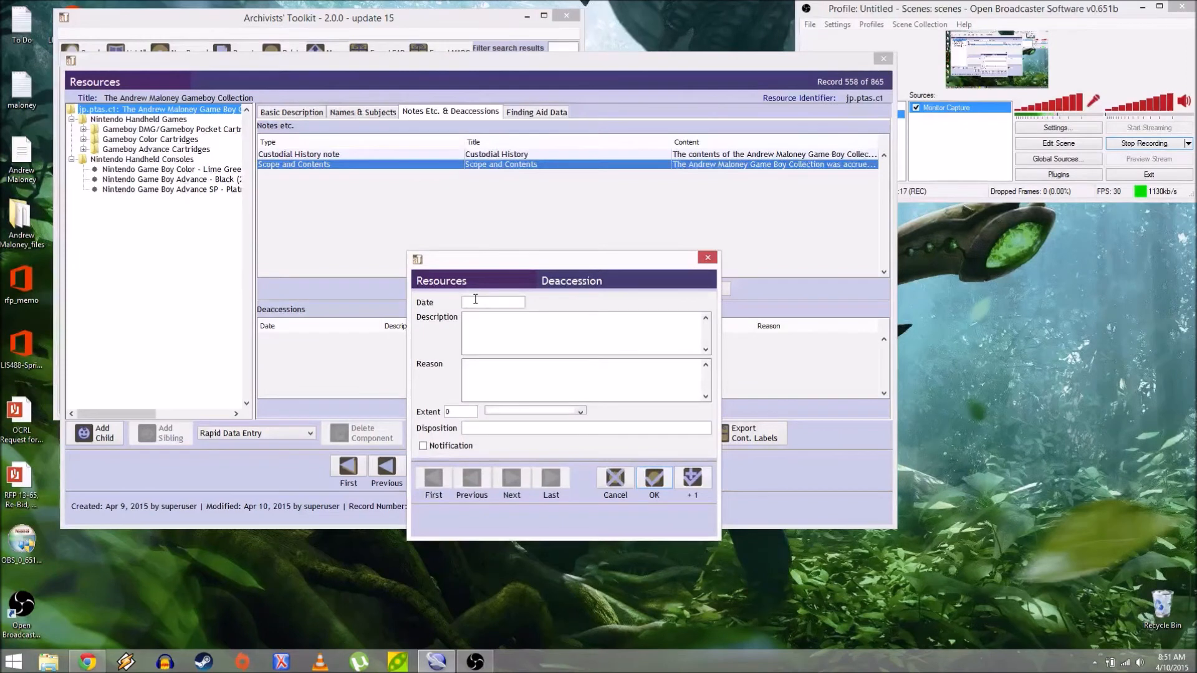
{"action": "left_click", "coordinate": [482, 374]}
{"action": "left_click", "coordinate": [654, 479]}
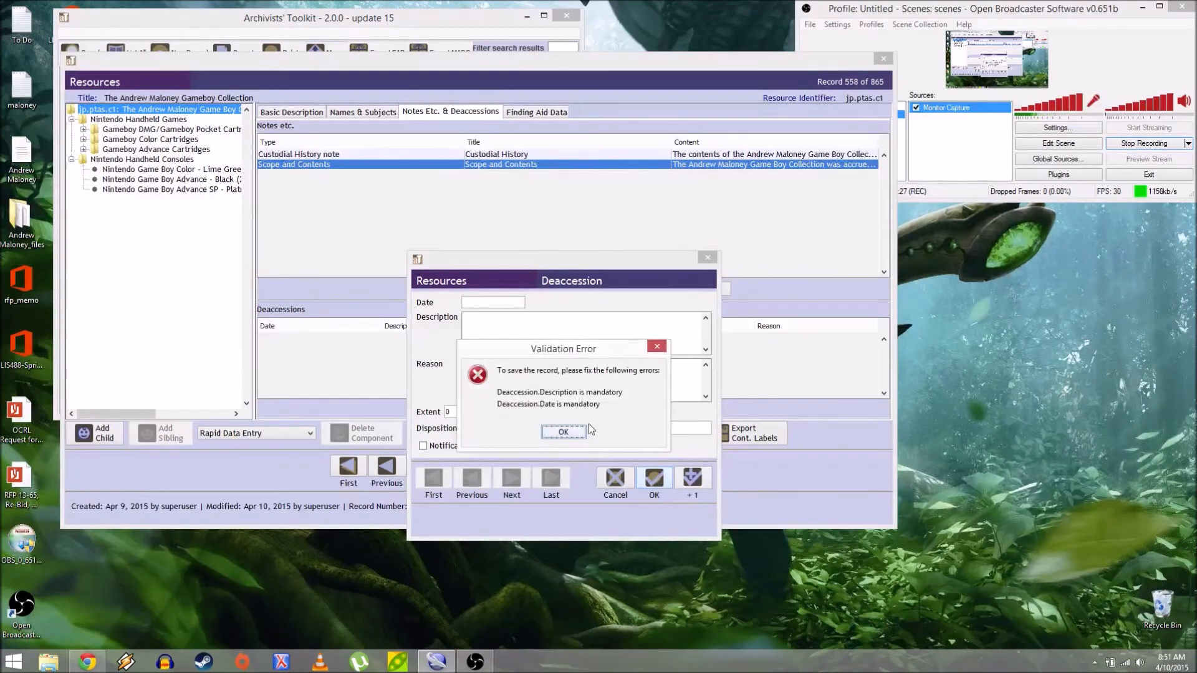
{"action": "left_click", "coordinate": [575, 431]}
{"action": "left_click", "coordinate": [708, 257]}
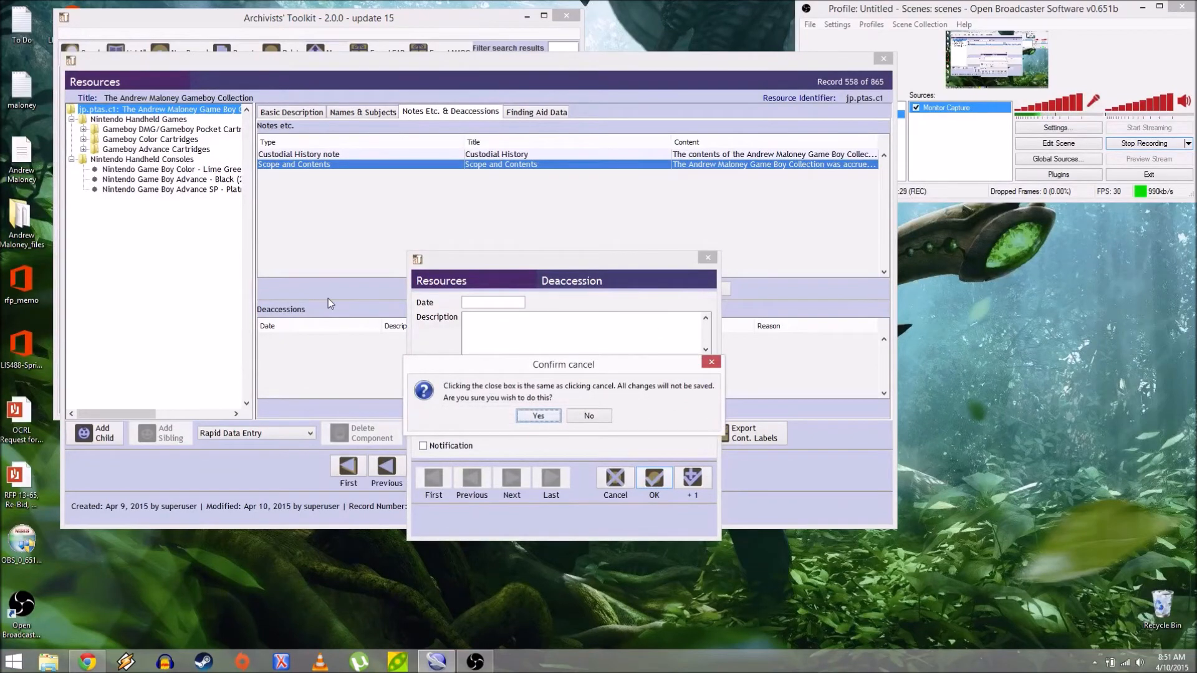
{"action": "left_click", "coordinate": [536, 416]}
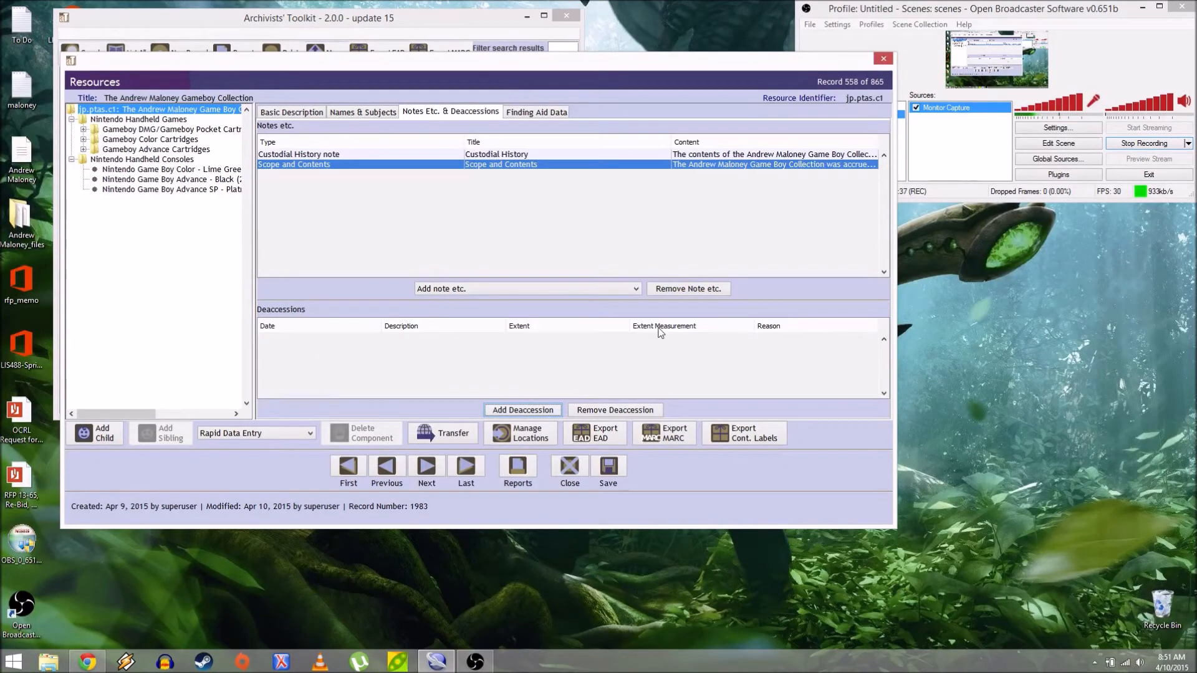
Open the resource's finding aid data and examine the EAD FA Unique Identifier
{"action": "left_click", "coordinate": [540, 112]}
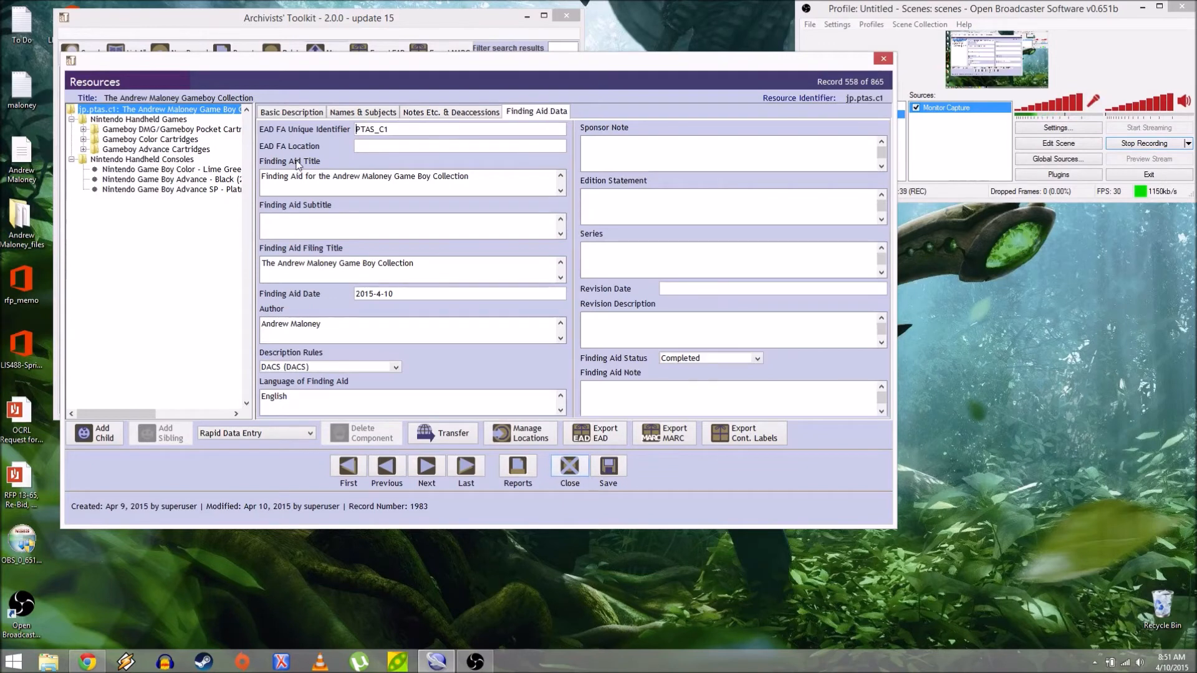
{"action": "mouse_move", "coordinate": [296, 165]}
{"action": "left_click_drag", "start_coordinate": [397, 129], "coordinate": [345, 128]}
{"action": "left_click", "coordinate": [370, 130]}
{"action": "left_click_drag", "start_coordinate": [376, 130], "coordinate": [352, 134]}
{"action": "left_click", "coordinate": [392, 129]}
{"action": "left_click_drag", "start_coordinate": [379, 129], "coordinate": [356, 129]}
{"action": "left_click", "coordinate": [393, 132]}
Review the finding aid's title, subtitle, date and language fields, and the available finding aid status options
{"action": "double_click", "coordinate": [279, 183]}
{"action": "left_click", "coordinate": [478, 232]}
{"action": "left_click", "coordinate": [418, 296]}
{"action": "left_click", "coordinate": [300, 404]}
{"action": "left_click", "coordinate": [696, 359]}
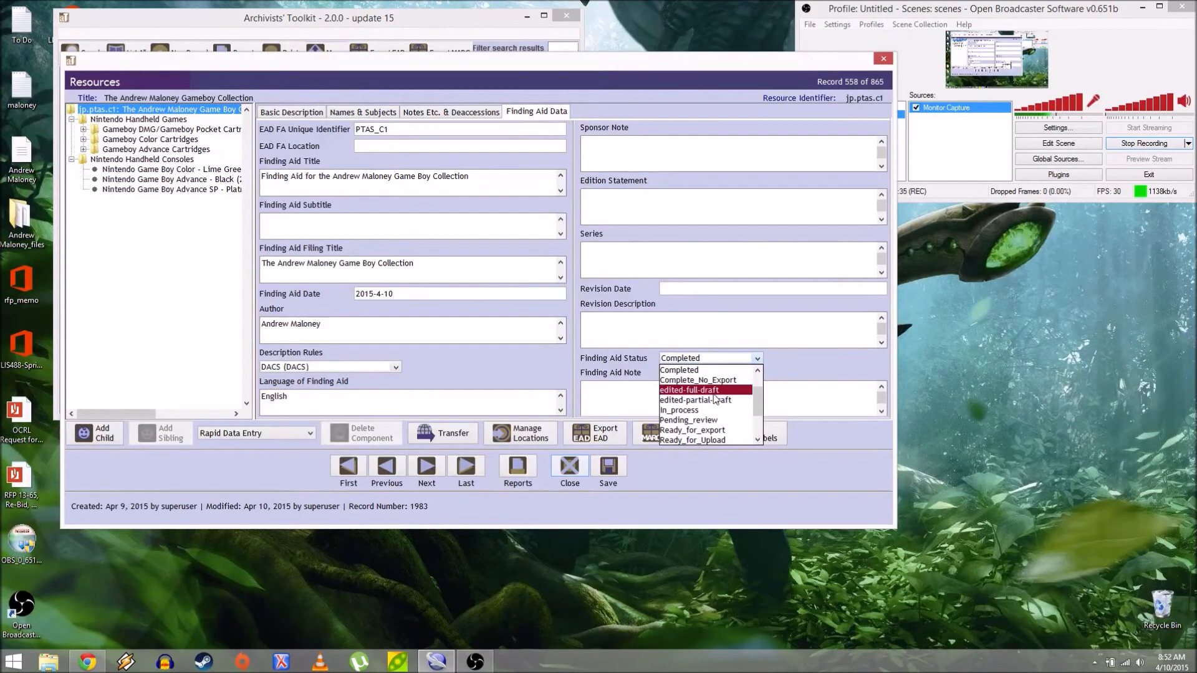
{"action": "left_click", "coordinate": [679, 360]}
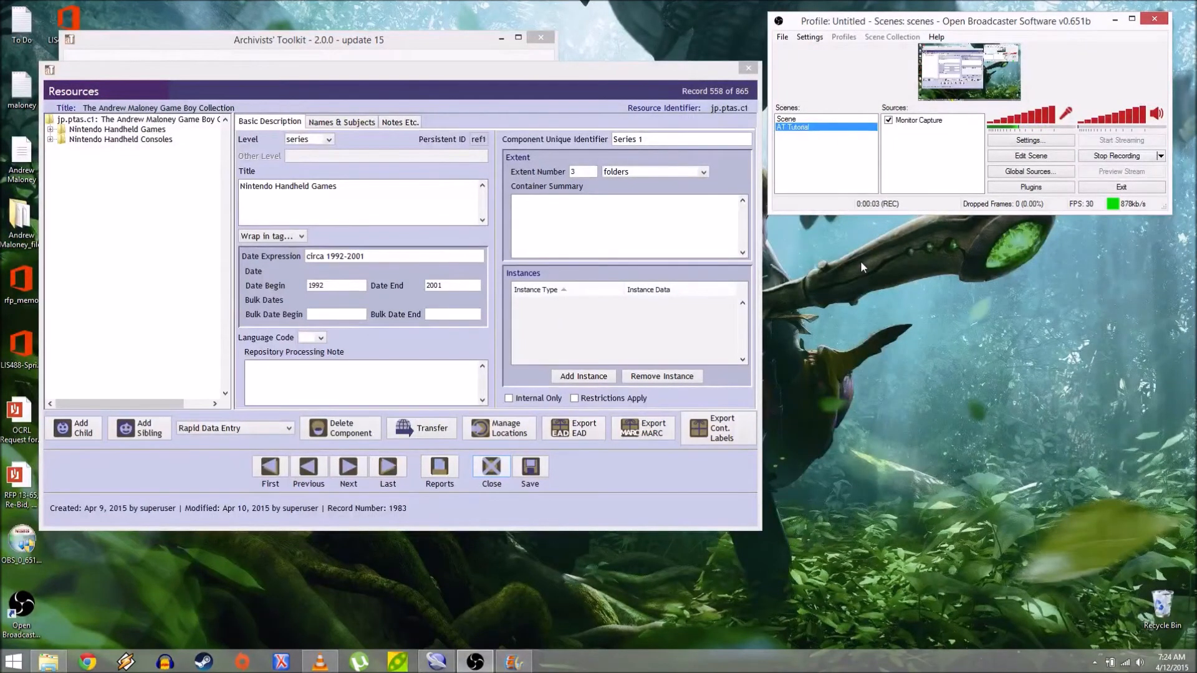
Expand the Nintendo Handheld Games and Nintendo Handheld Consoles series and all three cartridge subseries in the component tree
{"action": "left_click", "coordinate": [50, 129]}
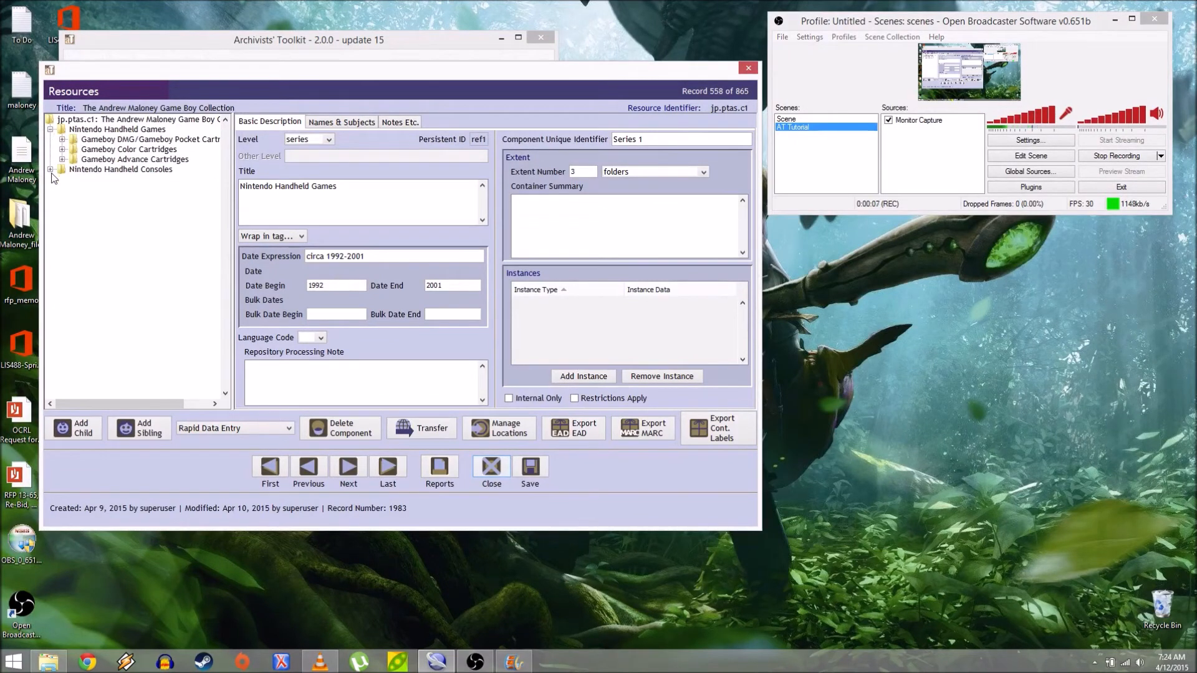
{"action": "left_click", "coordinate": [50, 170]}
{"action": "left_click", "coordinate": [62, 160]}
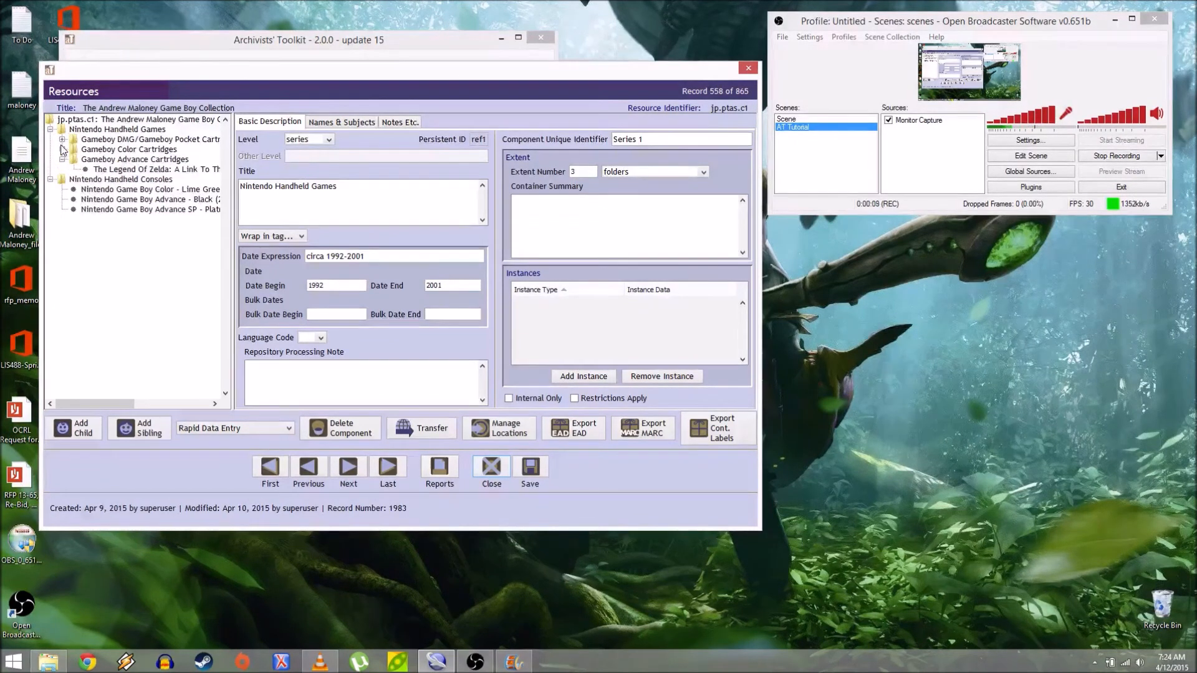
{"action": "left_click", "coordinate": [62, 150]}
{"action": "left_click", "coordinate": [62, 140]}
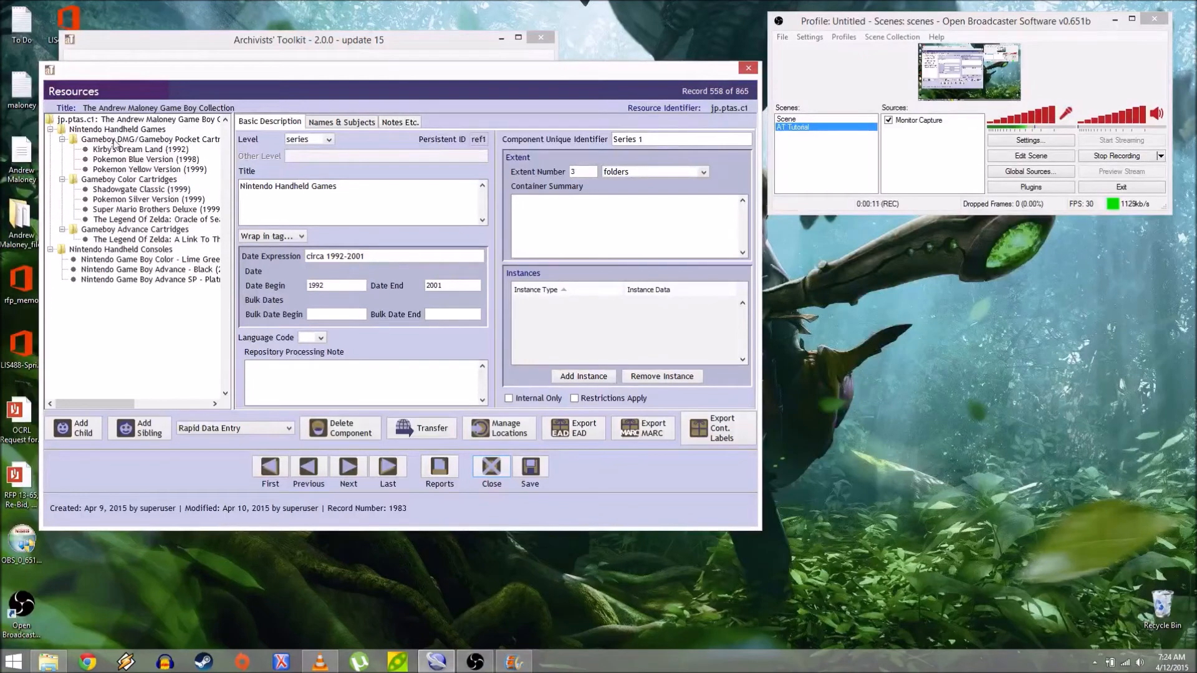
Compare the Nintendo Handheld Games series, the Gameboy DMG/Gameboy Pocket Cartridges subseries and the Kirby's Dream Land item records
{"action": "left_click", "coordinate": [90, 129]}
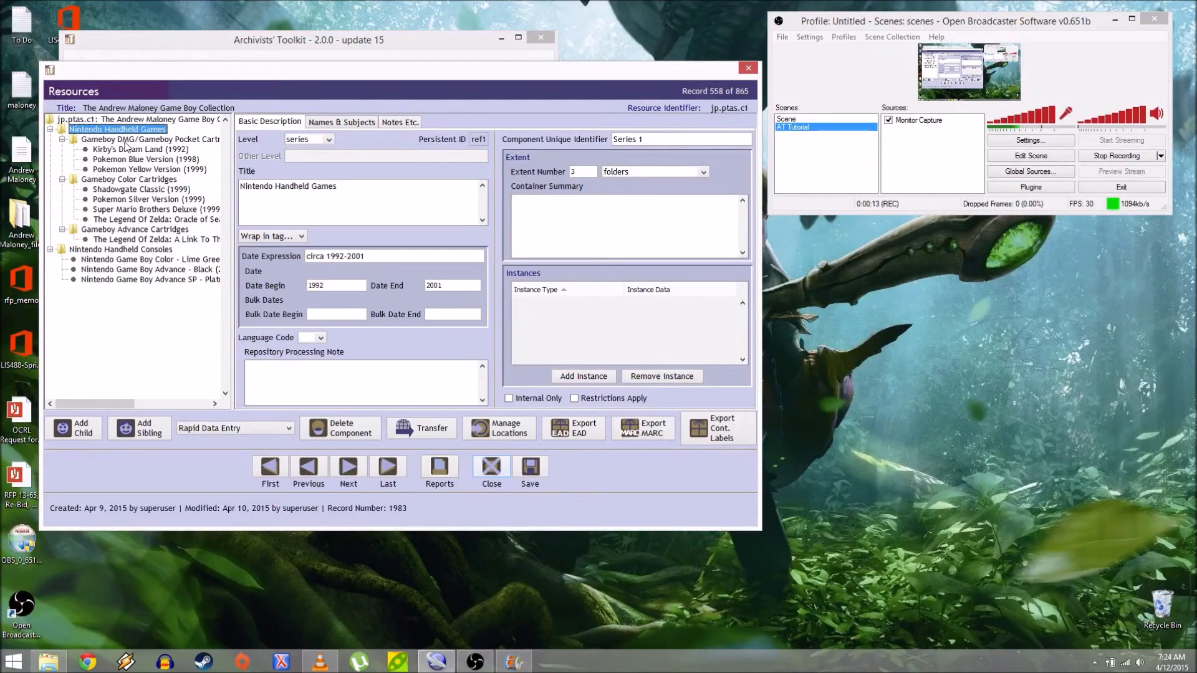
{"action": "left_click", "coordinate": [125, 141]}
{"action": "left_click", "coordinate": [152, 150]}
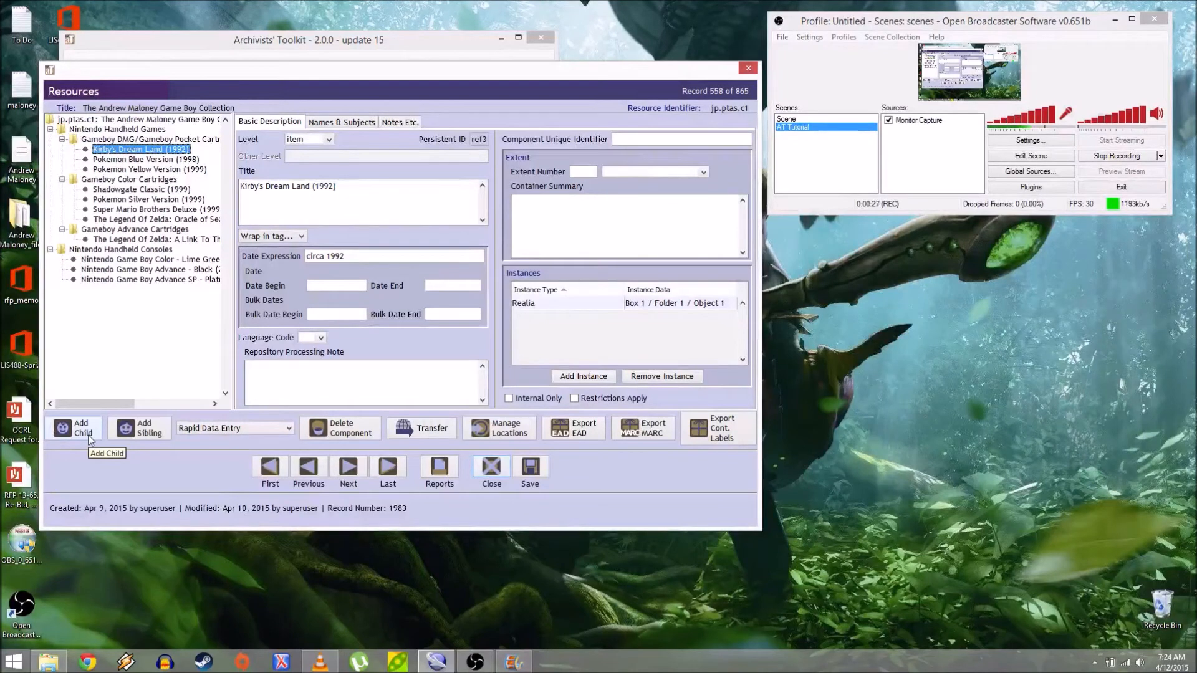
{"action": "left_click", "coordinate": [128, 140]}
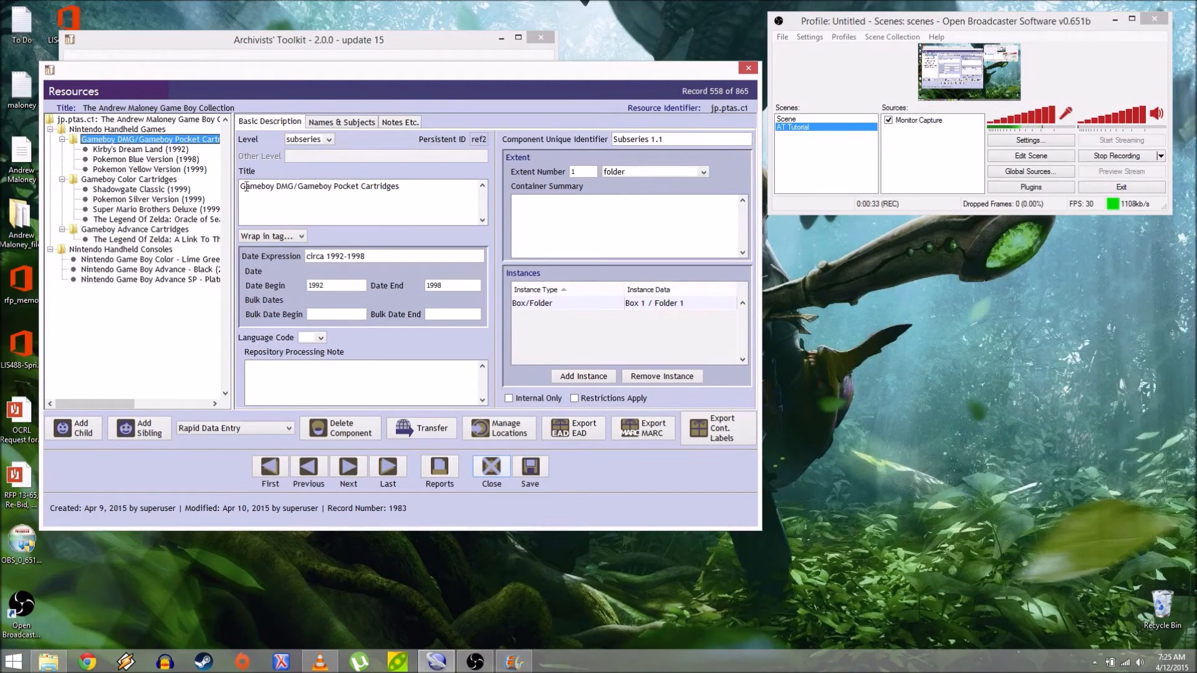
{"action": "left_click", "coordinate": [147, 150]}
Add a blank child component under the Gameboy DMG/Gameboy Pocket Cartridges subseries and delete it again
{"action": "left_click", "coordinate": [150, 140]}
{"action": "left_click", "coordinate": [84, 431]}
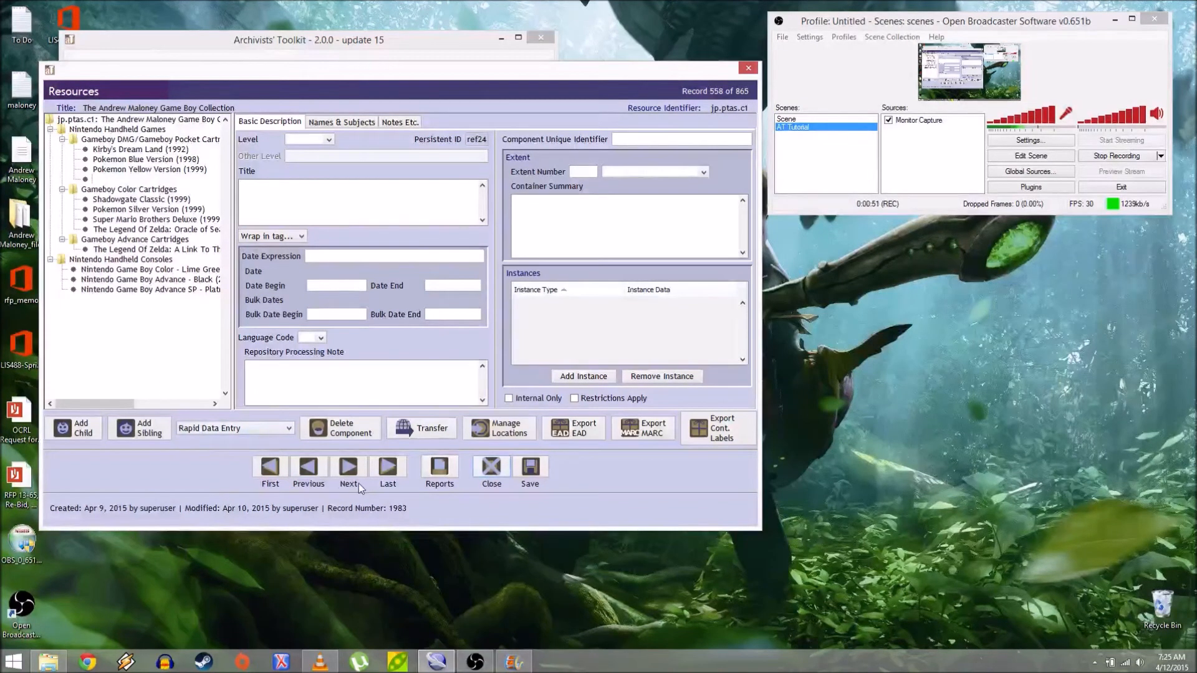
{"action": "left_click", "coordinate": [332, 435]}
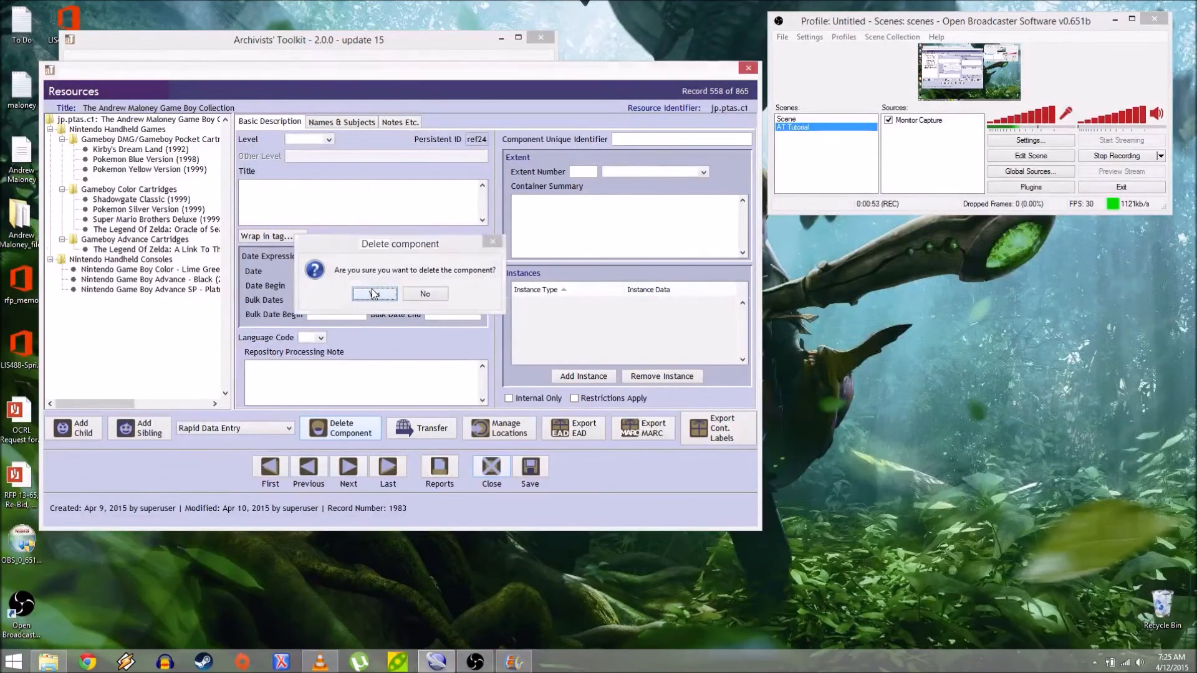
{"action": "left_click", "coordinate": [373, 289]}
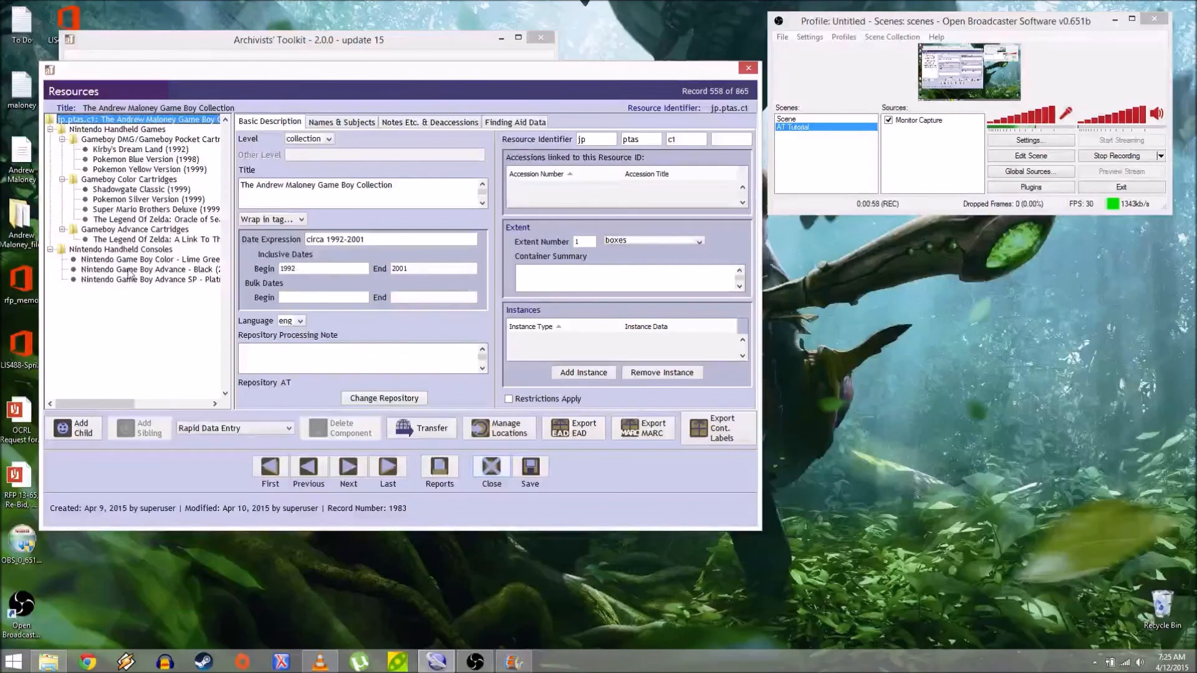
Add a blank child component under the Nintendo Handheld Games series and delete it again
{"action": "left_click", "coordinate": [132, 129]}
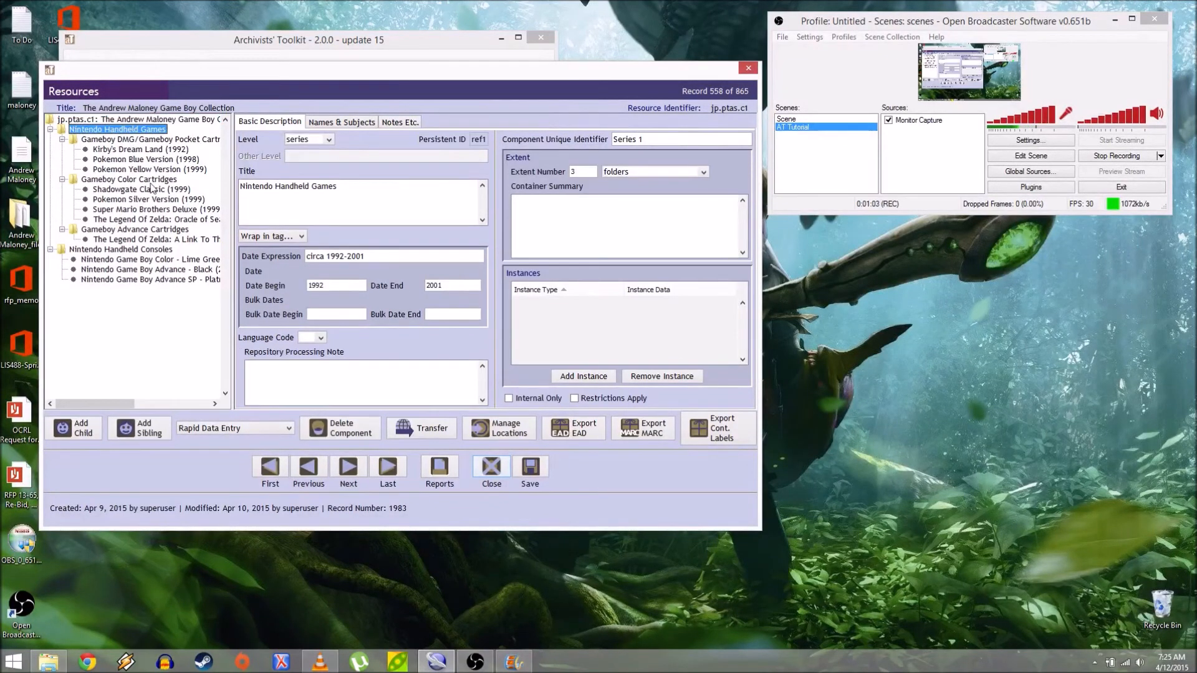
{"action": "left_click", "coordinate": [80, 429]}
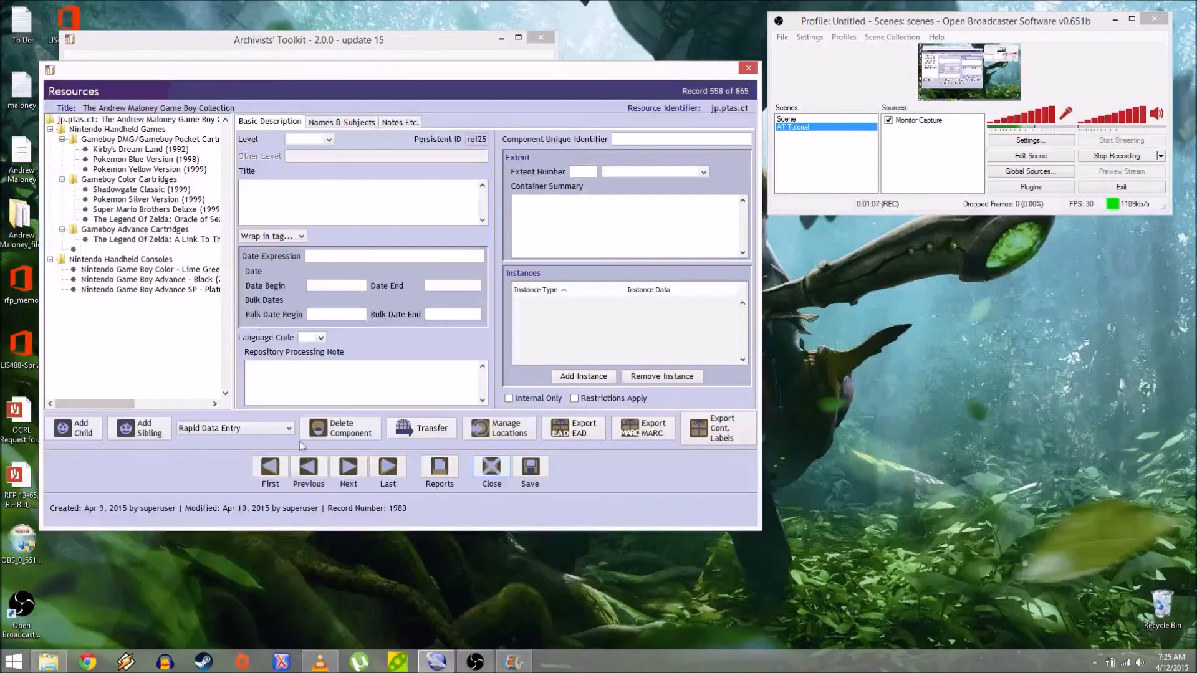
{"action": "left_click", "coordinate": [346, 430]}
{"action": "left_click", "coordinate": [374, 293]}
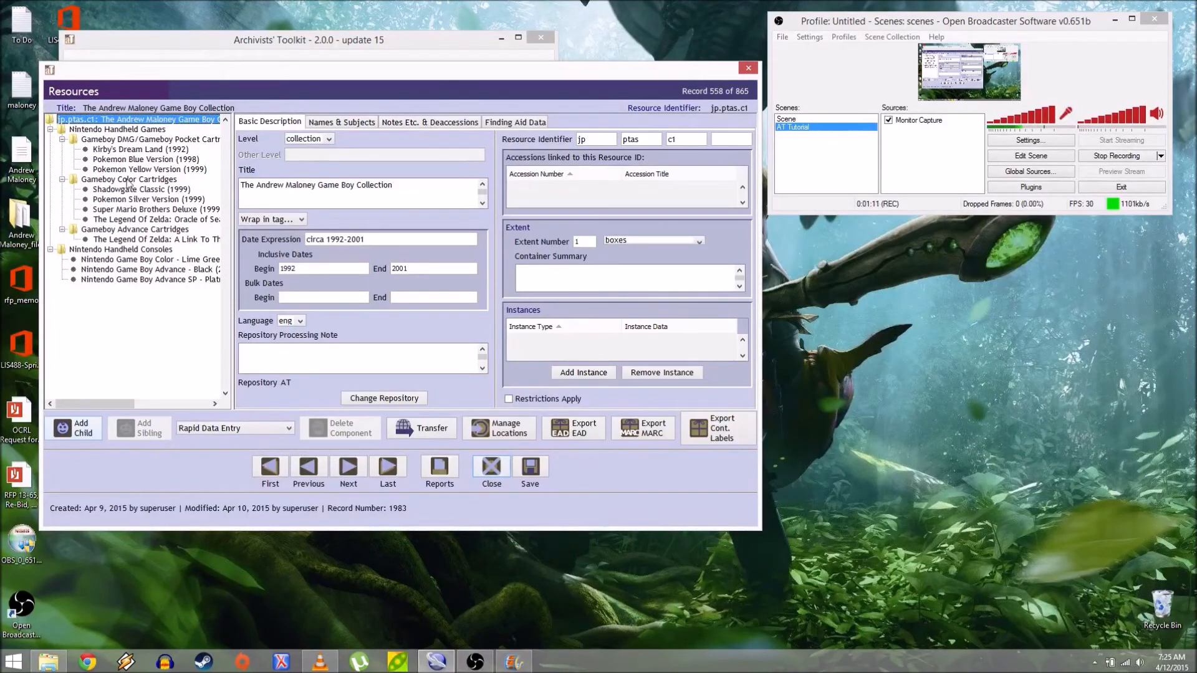
Add a blank sibling component at the same level as the Nintendo Handheld Games series
{"action": "left_click", "coordinate": [130, 131]}
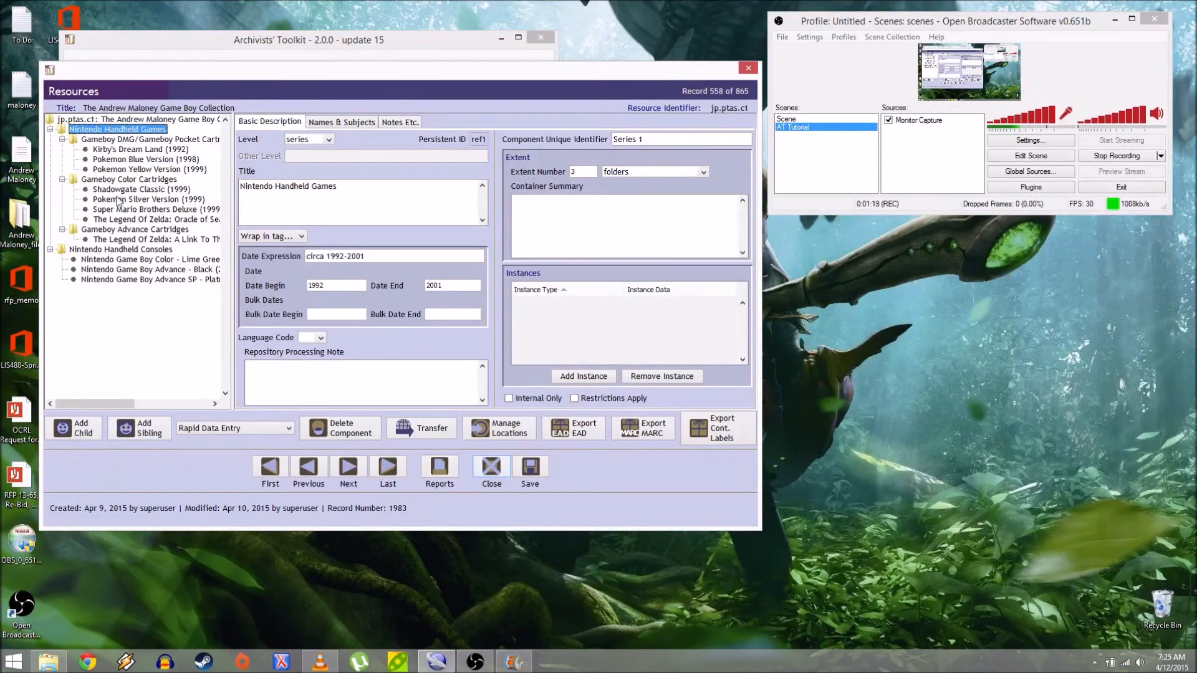
{"action": "left_click", "coordinate": [127, 429]}
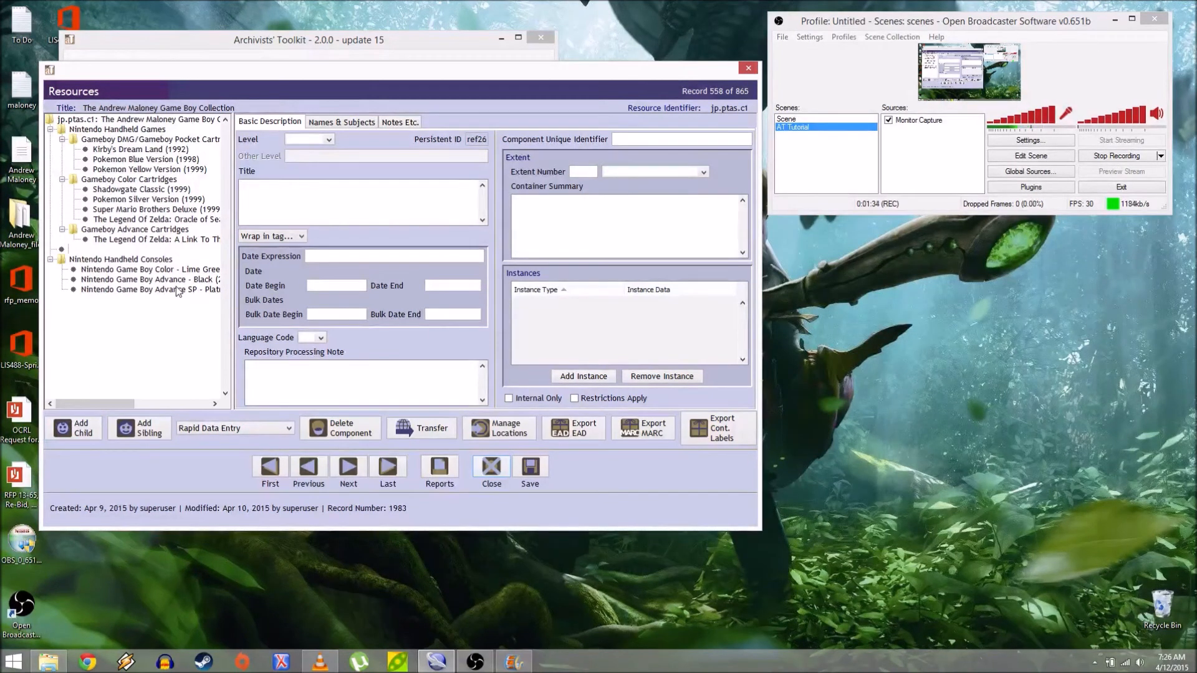
{"action": "left_click", "coordinate": [1087, 154]}
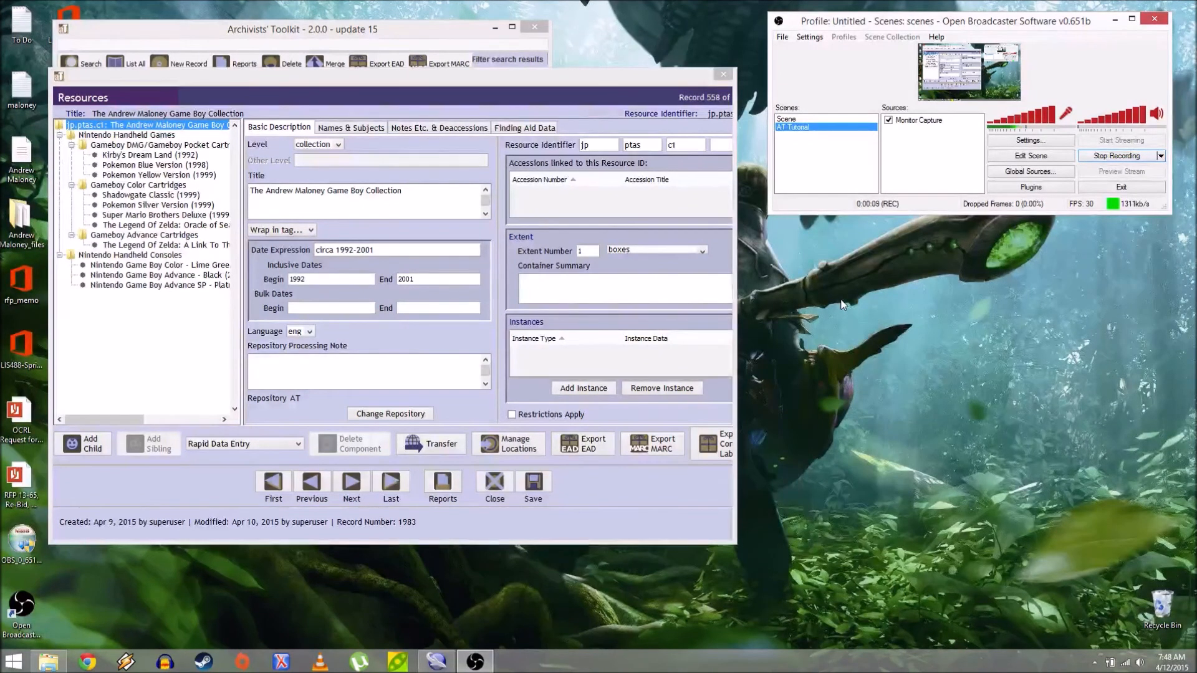
Review the level, dates, extent and instances of the Nintendo Handheld Games series, its Gameboy DMG/Gameboy Pocket Cartridges subseries and the Kirby's Dream Land item
{"action": "left_click", "coordinate": [154, 136]}
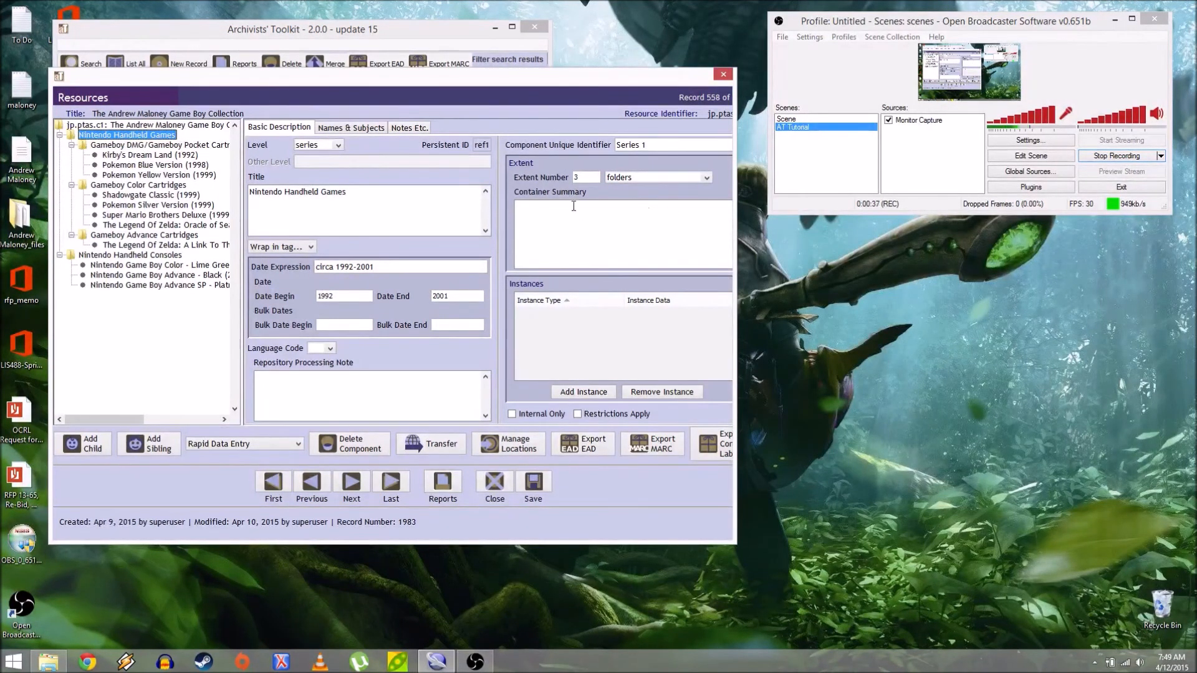
{"action": "left_click", "coordinate": [143, 148]}
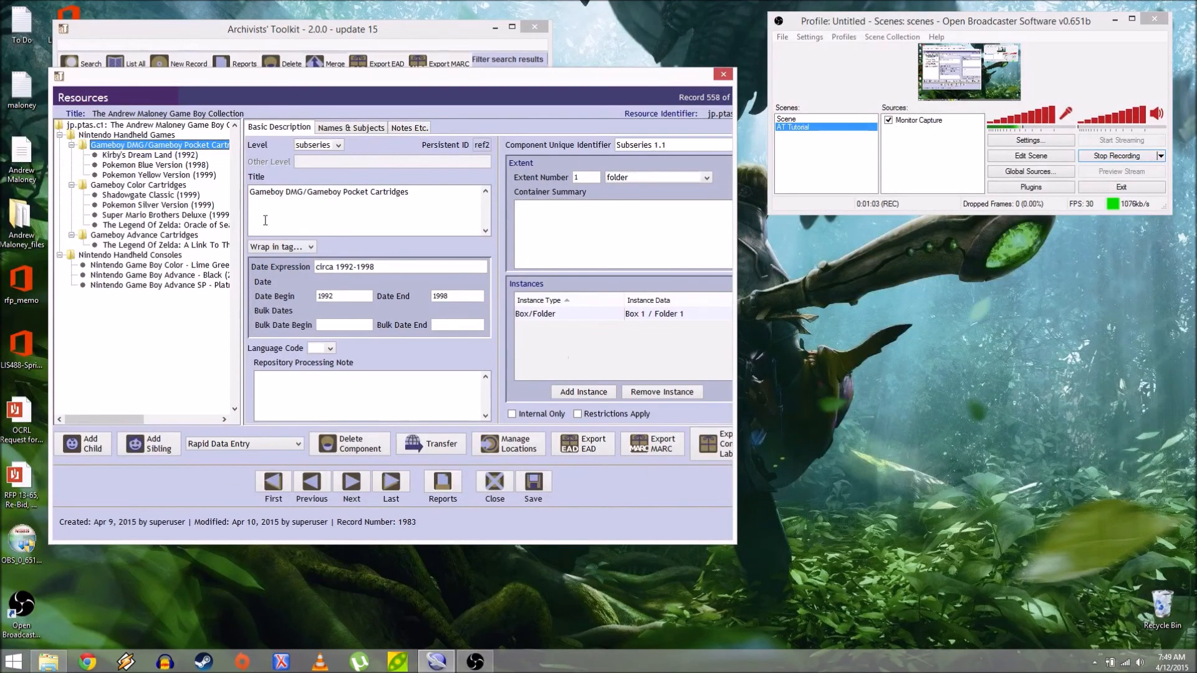
{"action": "left_click", "coordinate": [165, 156]}
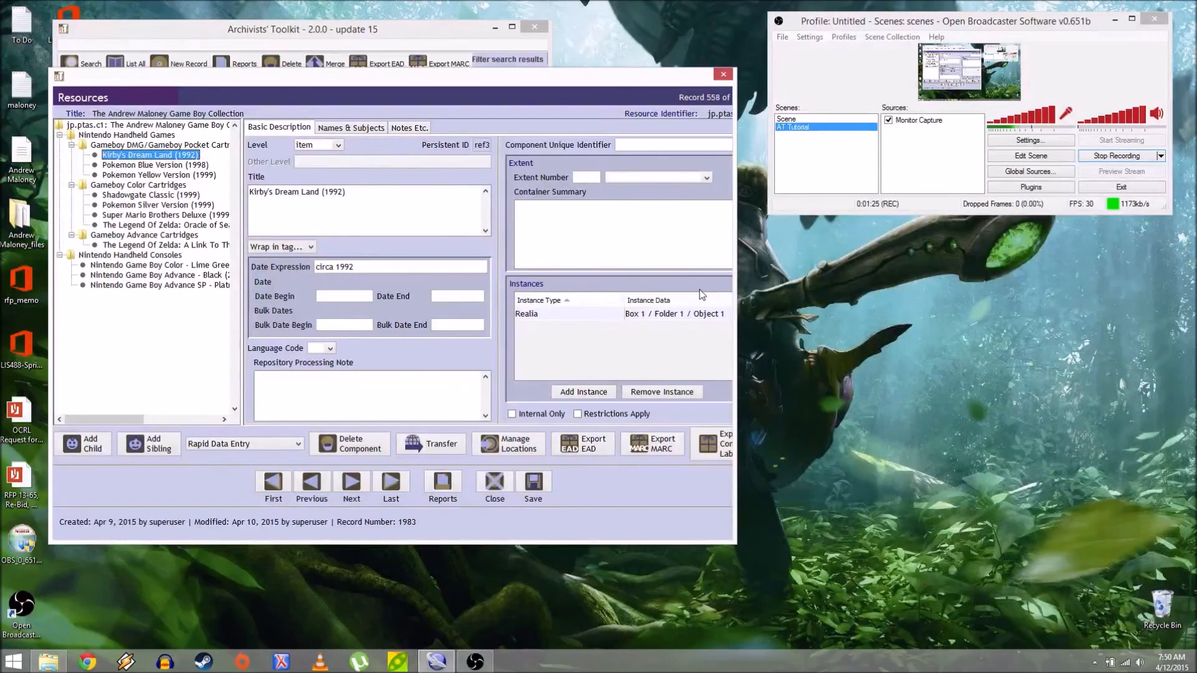
{"action": "left_click", "coordinate": [175, 147]}
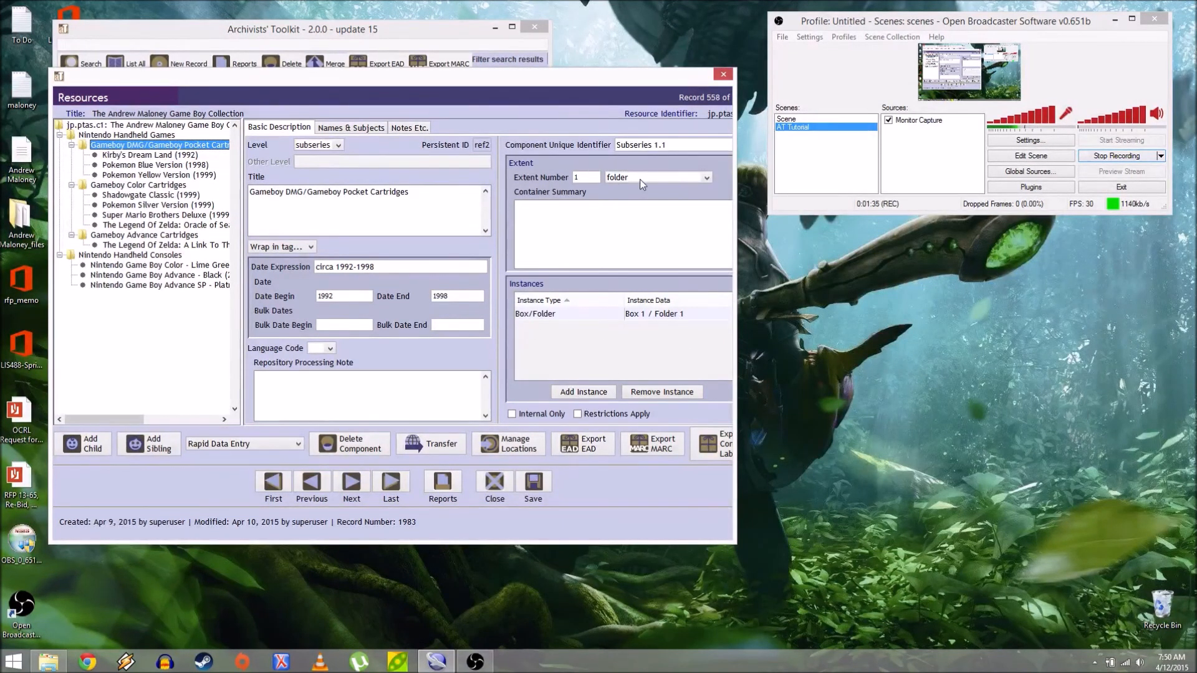
{"action": "left_click", "coordinate": [151, 156]}
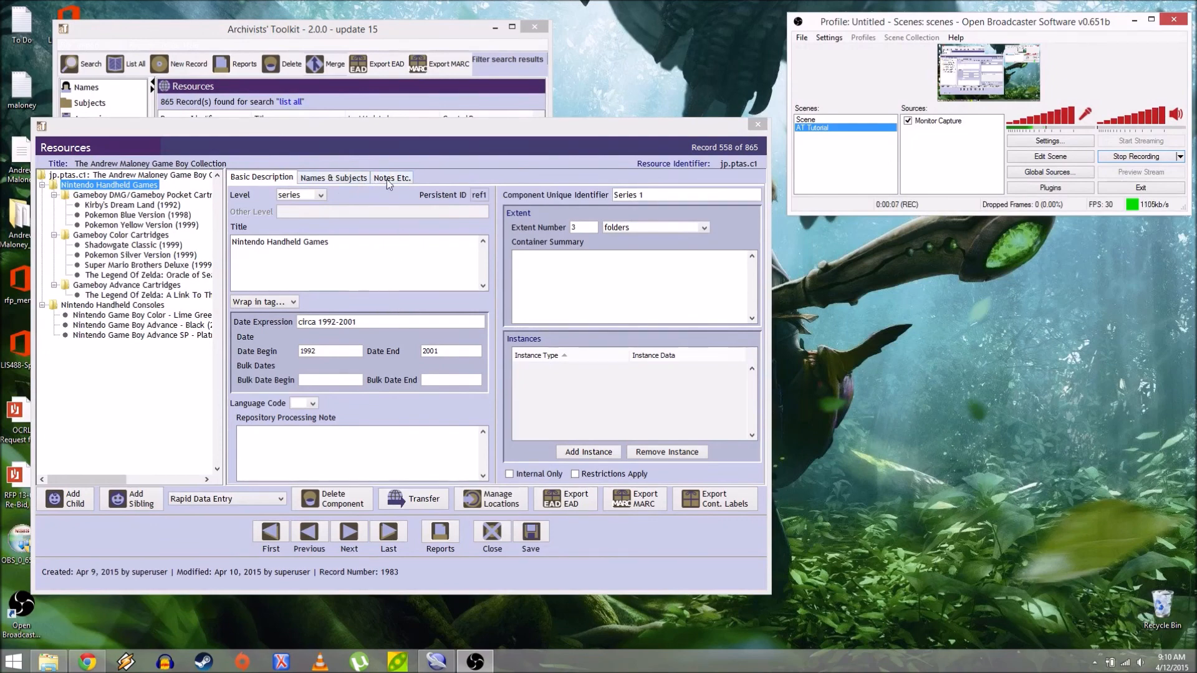
View the Gameboy DMG/Gameboy Pocket Cartridges subseries and its Kirby's Dream Land, Pokemon Blue Version and Pokemon Yellow Version items
{"action": "left_click", "coordinate": [178, 195]}
{"action": "left_click", "coordinate": [180, 205]}
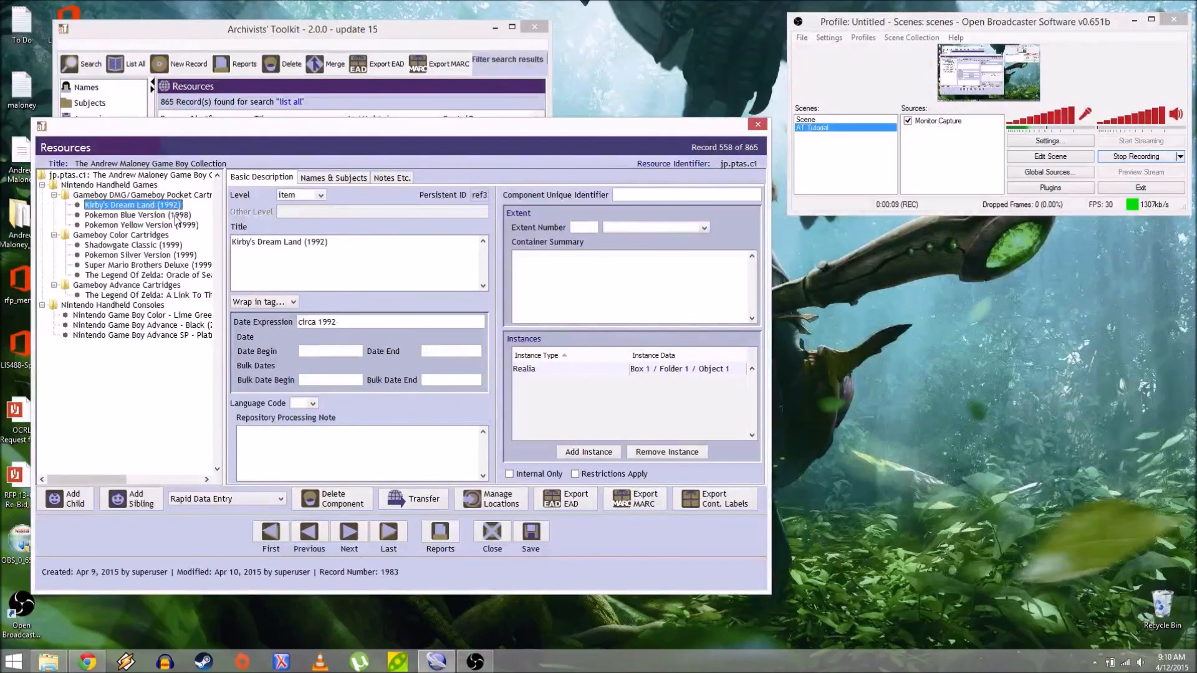
{"action": "left_click", "coordinate": [179, 216]}
{"action": "left_click", "coordinate": [178, 226]}
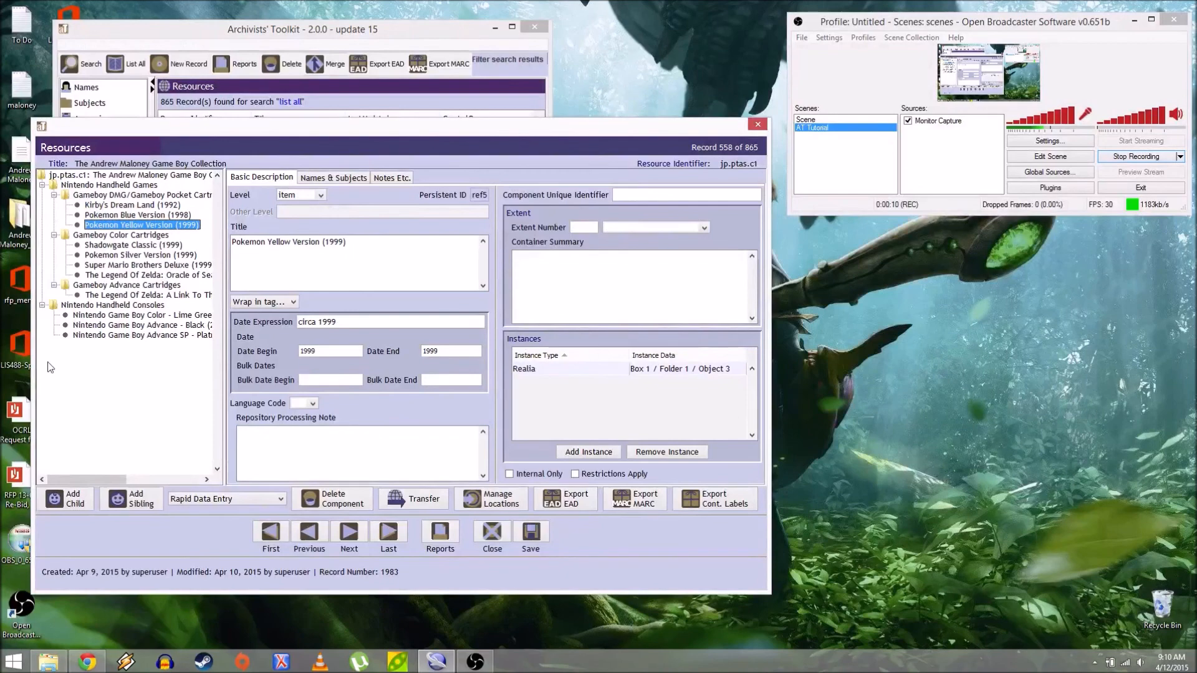
Compare the linked names and subjects of the Gameboy DMG/Gameboy Pocket Cartridges subseries with those of the Nintendo Handheld Games series
{"action": "left_click", "coordinate": [120, 197]}
{"action": "left_click", "coordinate": [336, 179]}
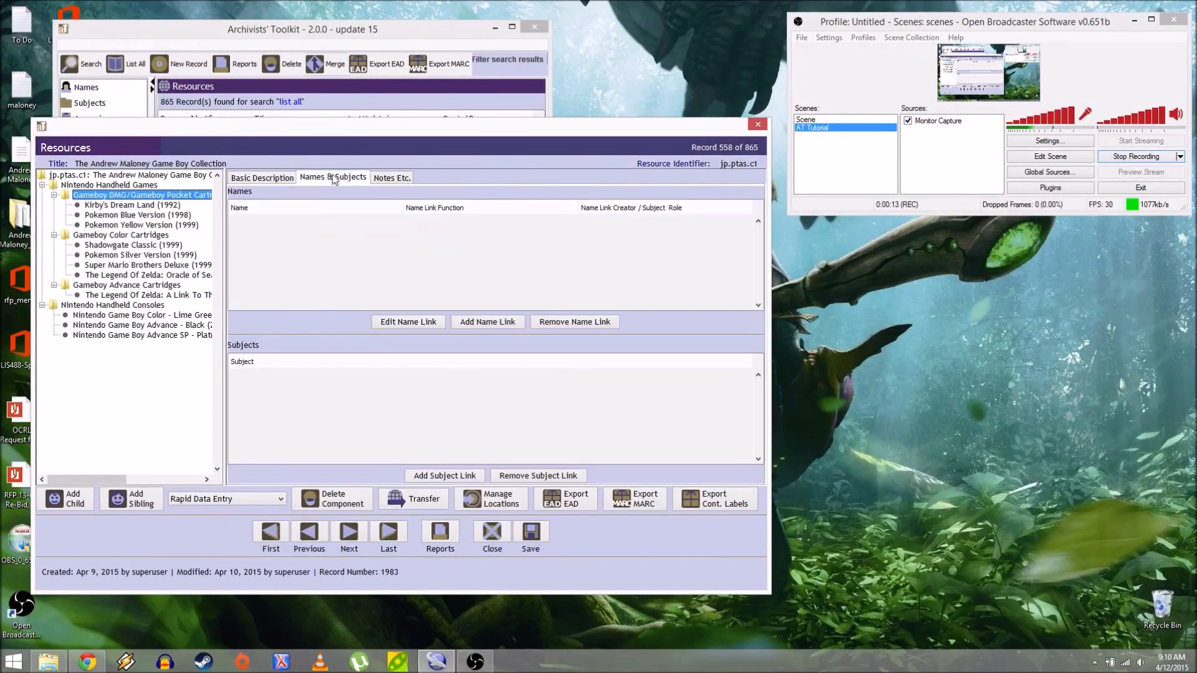
{"action": "left_click", "coordinate": [106, 186]}
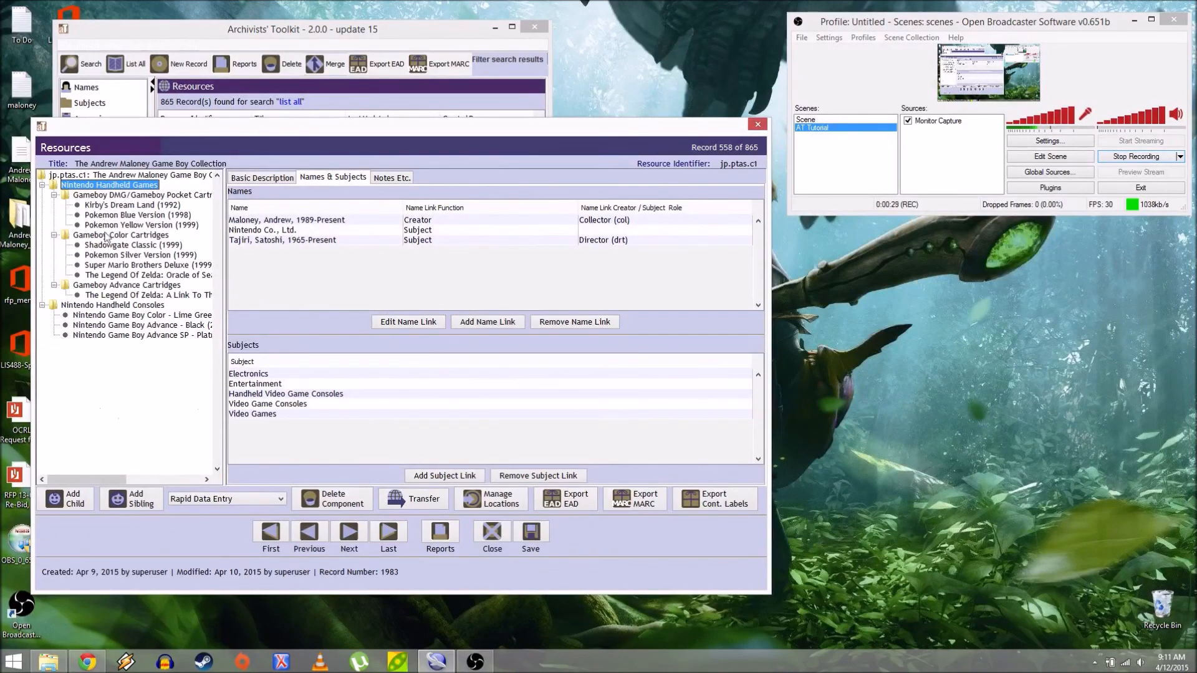
Review the note types available for the Nintendo Handheld Games series without adding one, and return to its basic description
{"action": "left_click", "coordinate": [396, 180]}
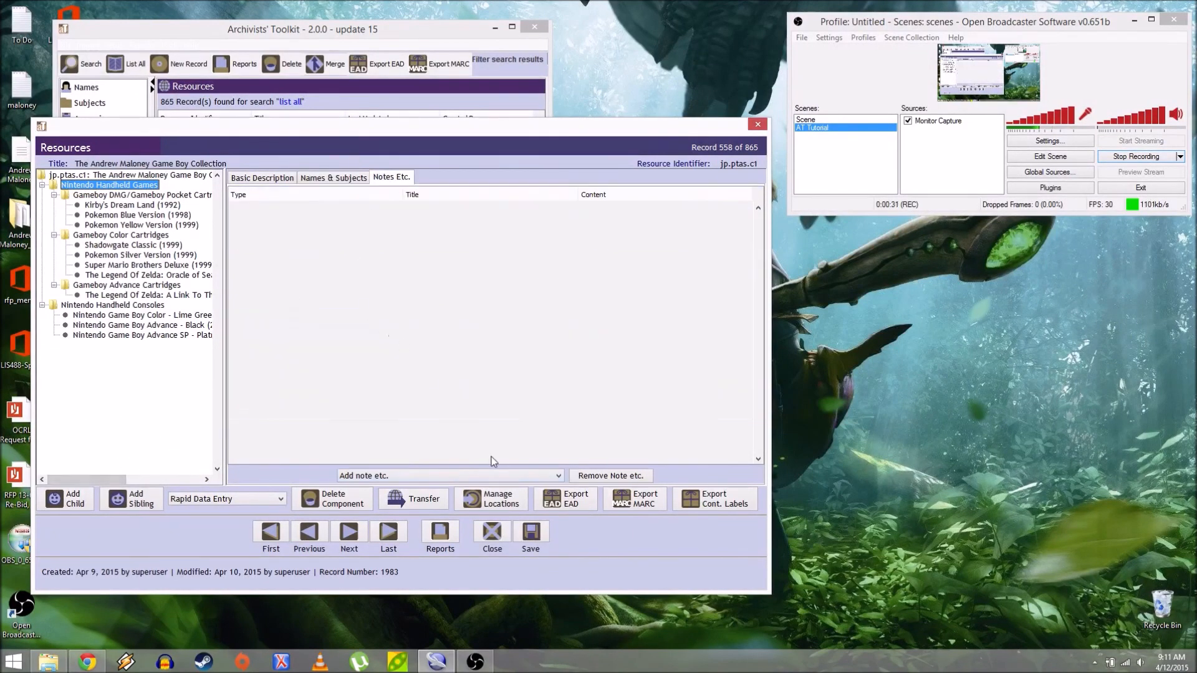
{"action": "left_click", "coordinate": [472, 476]}
{"action": "scroll", "coordinate": [513, 517], "scroll_direction": "down", "scroll_amount": 3}
{"action": "scroll", "coordinate": [510, 526], "scroll_direction": "up", "scroll_amount": 7}
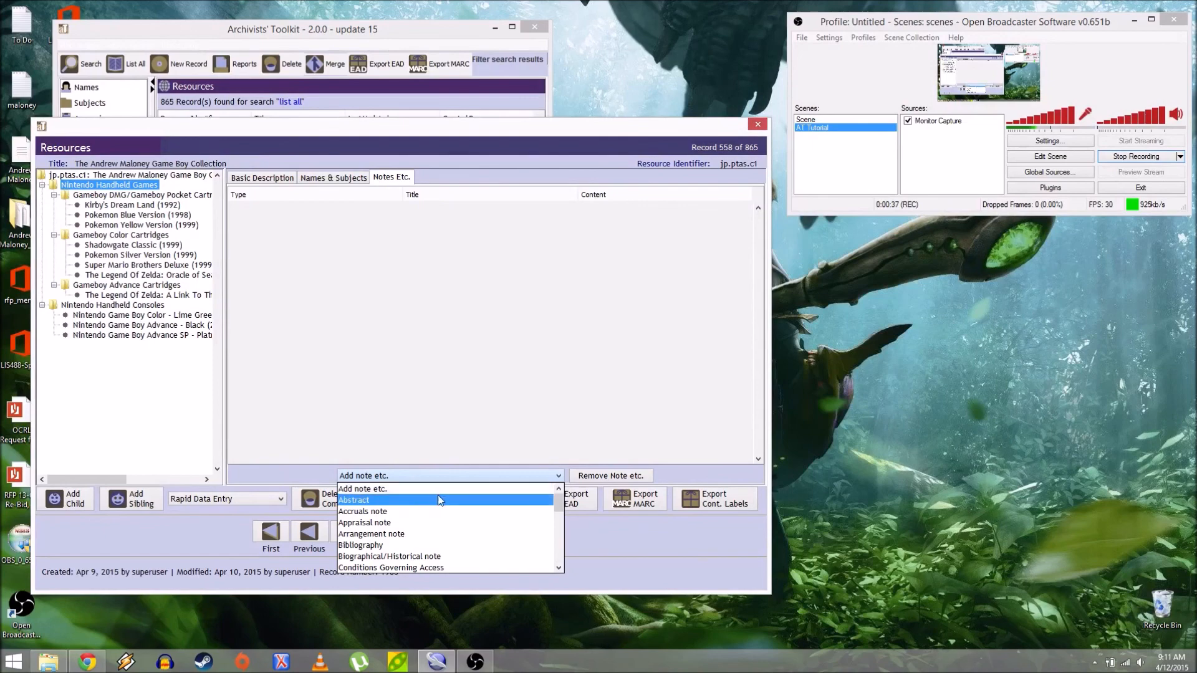
{"action": "left_click", "coordinate": [565, 331]}
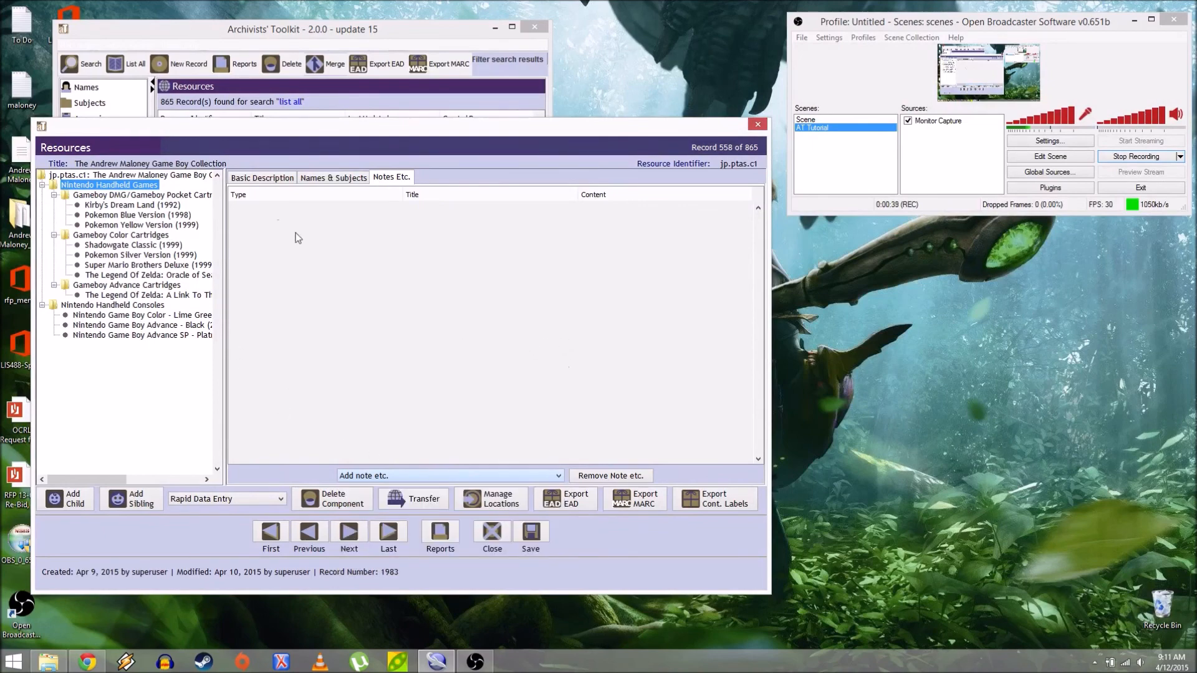
{"action": "left_click", "coordinate": [268, 178]}
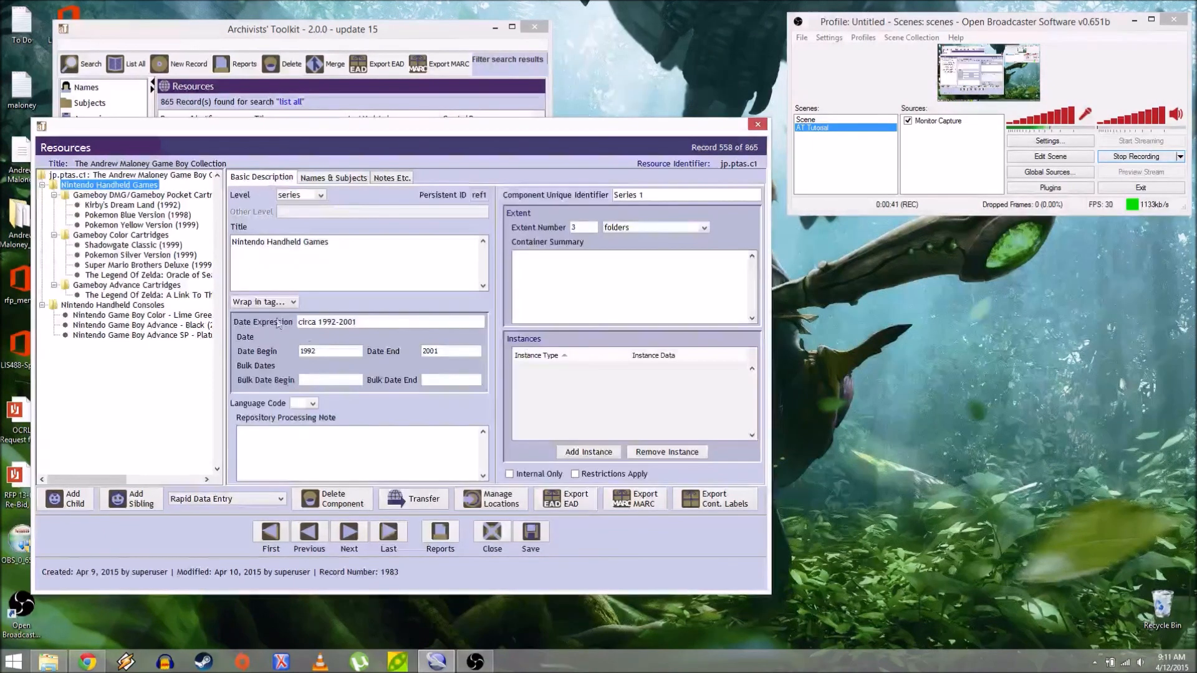